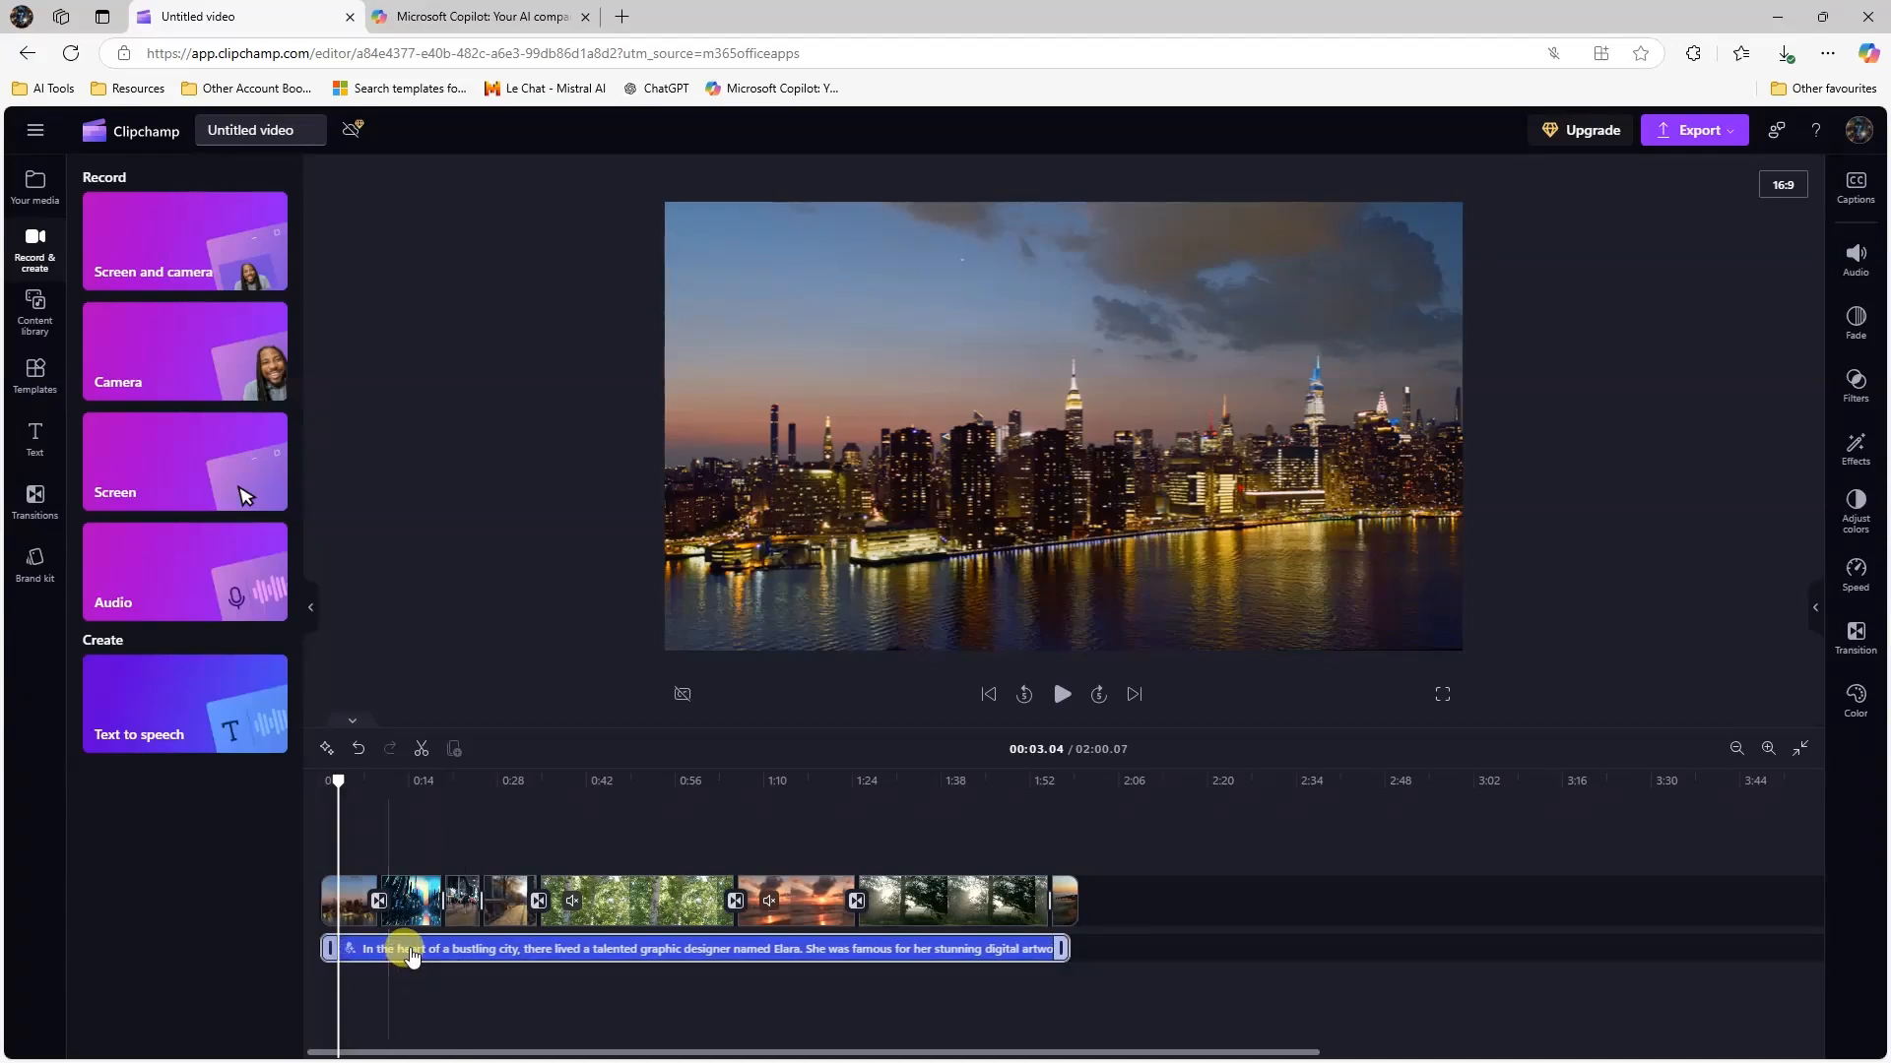
Open the caption settings for the narration clip and turn off its existing autocaptions.
{"action": "left_click", "coordinate": [414, 951]}
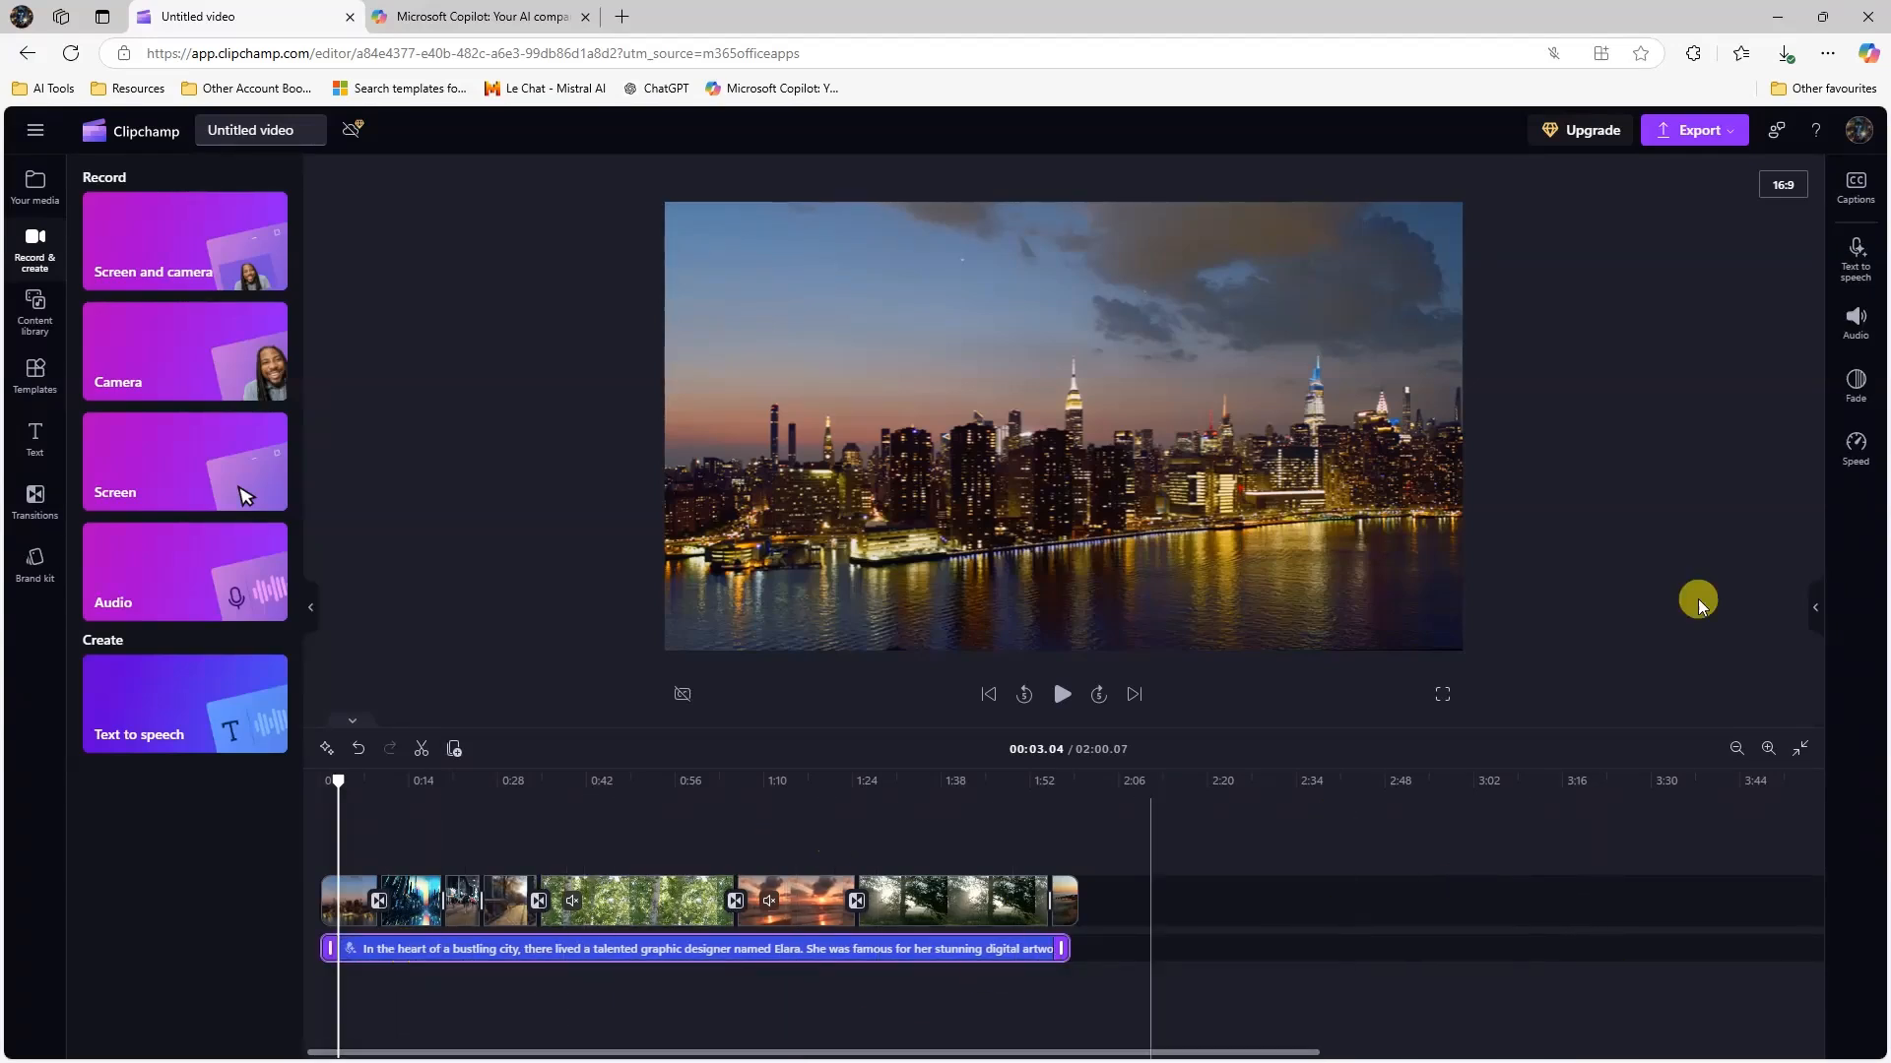
{"action": "left_click", "coordinate": [1862, 192]}
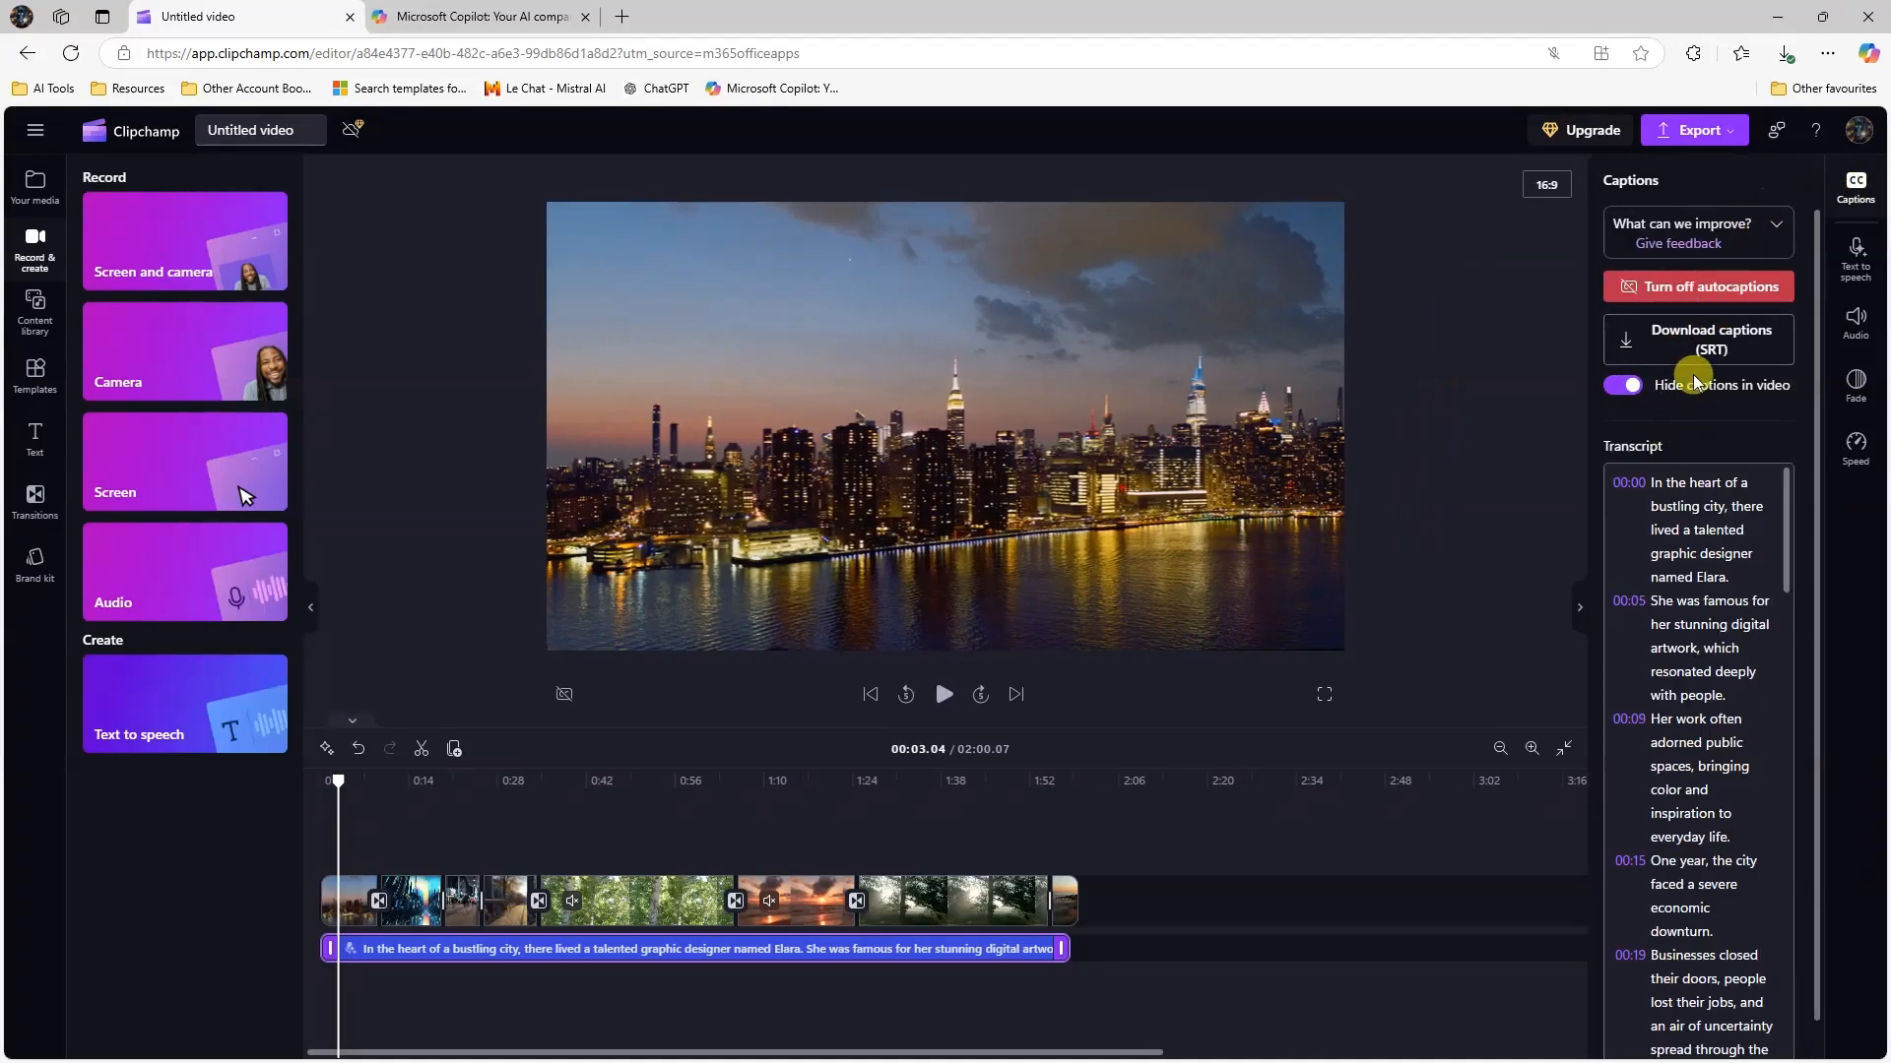
{"action": "left_click", "coordinate": [1700, 294]}
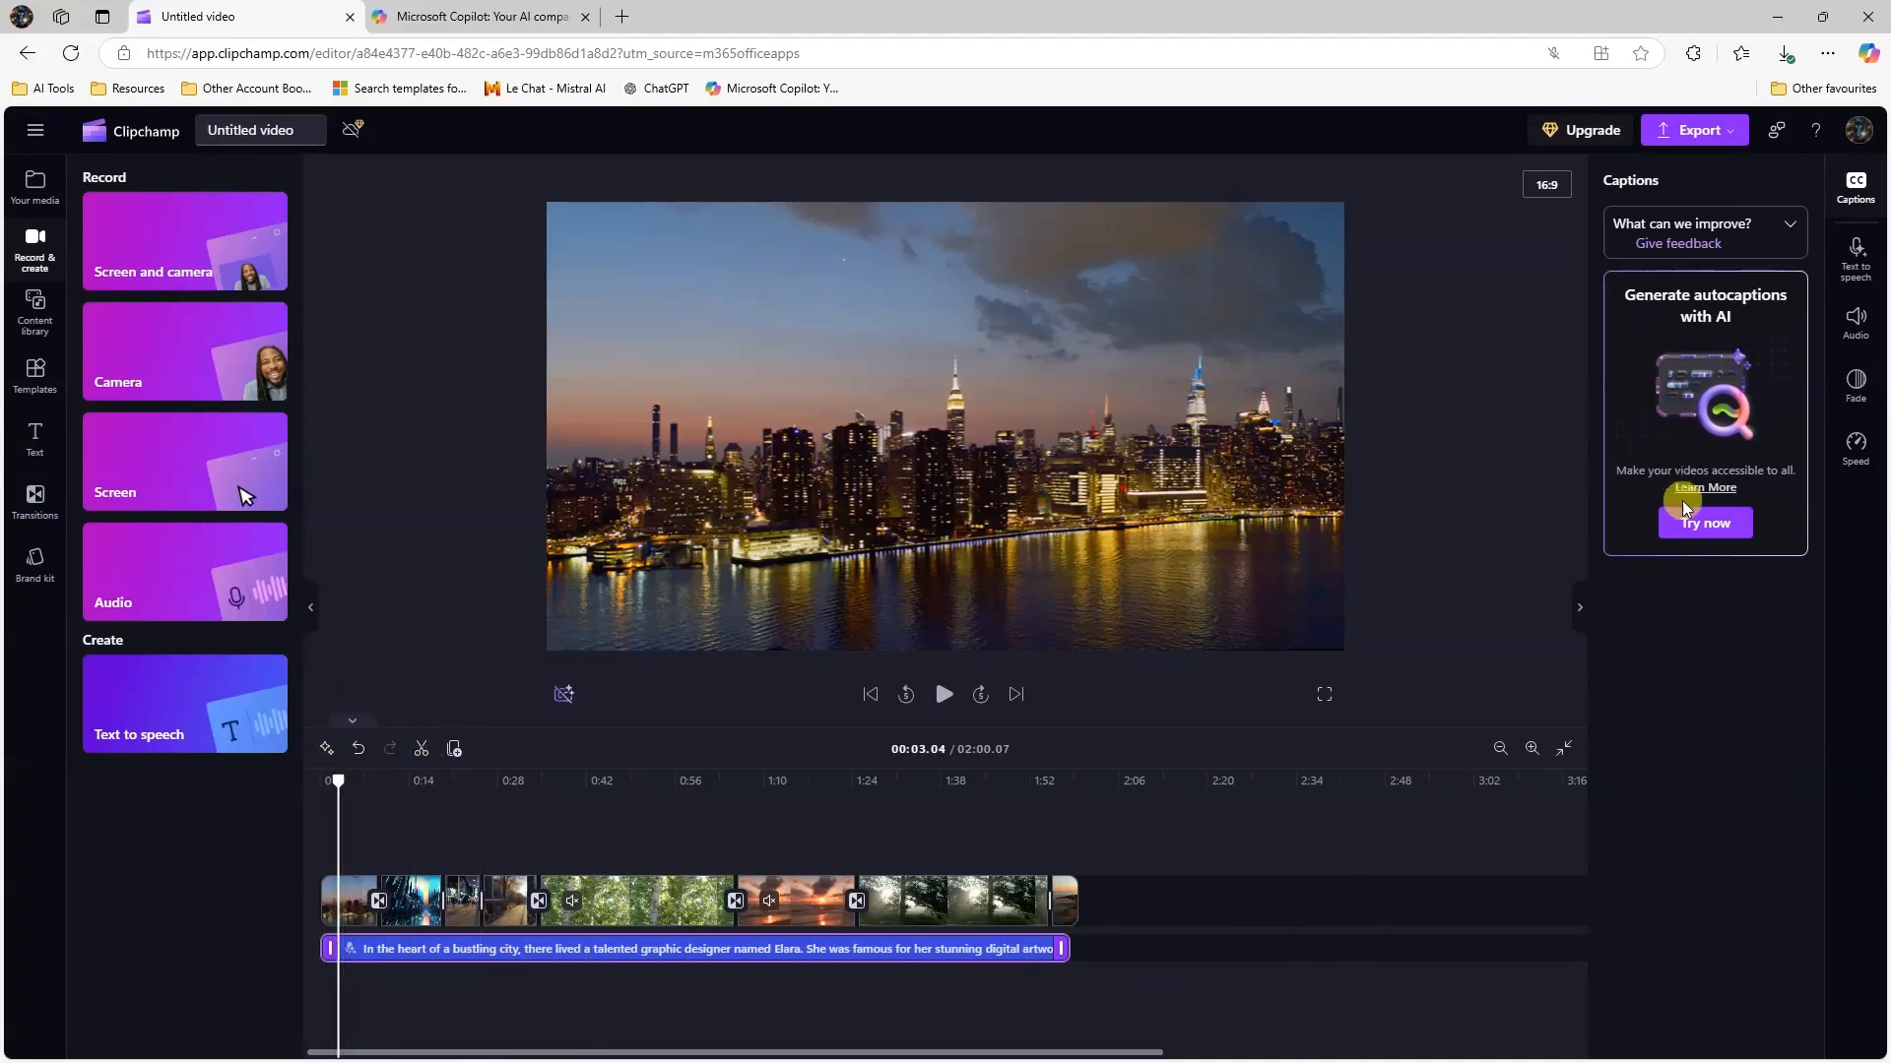
Generate AI autocaptions with English (United States) as the project language and the profanity filter left off.
{"action": "left_click", "coordinate": [1689, 534]}
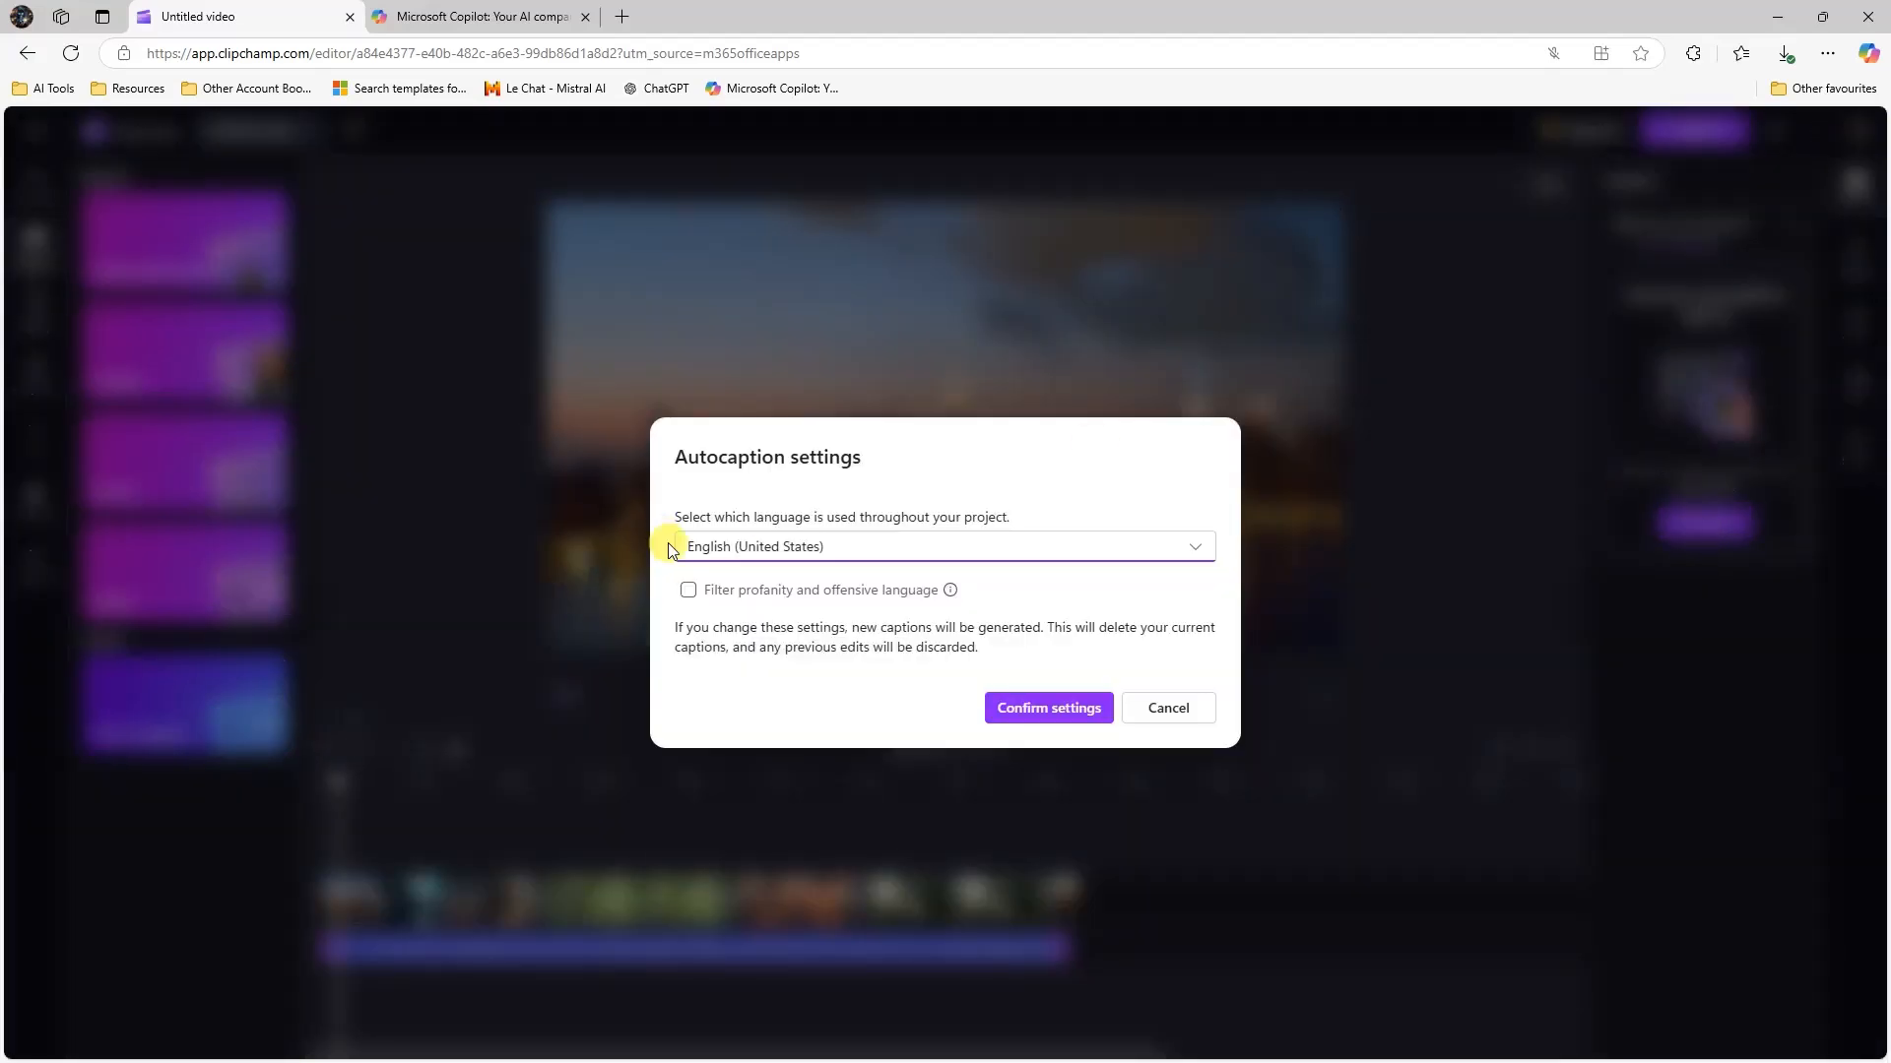
{"action": "left_click", "coordinate": [849, 541]}
{"action": "left_click", "coordinate": [1002, 498]}
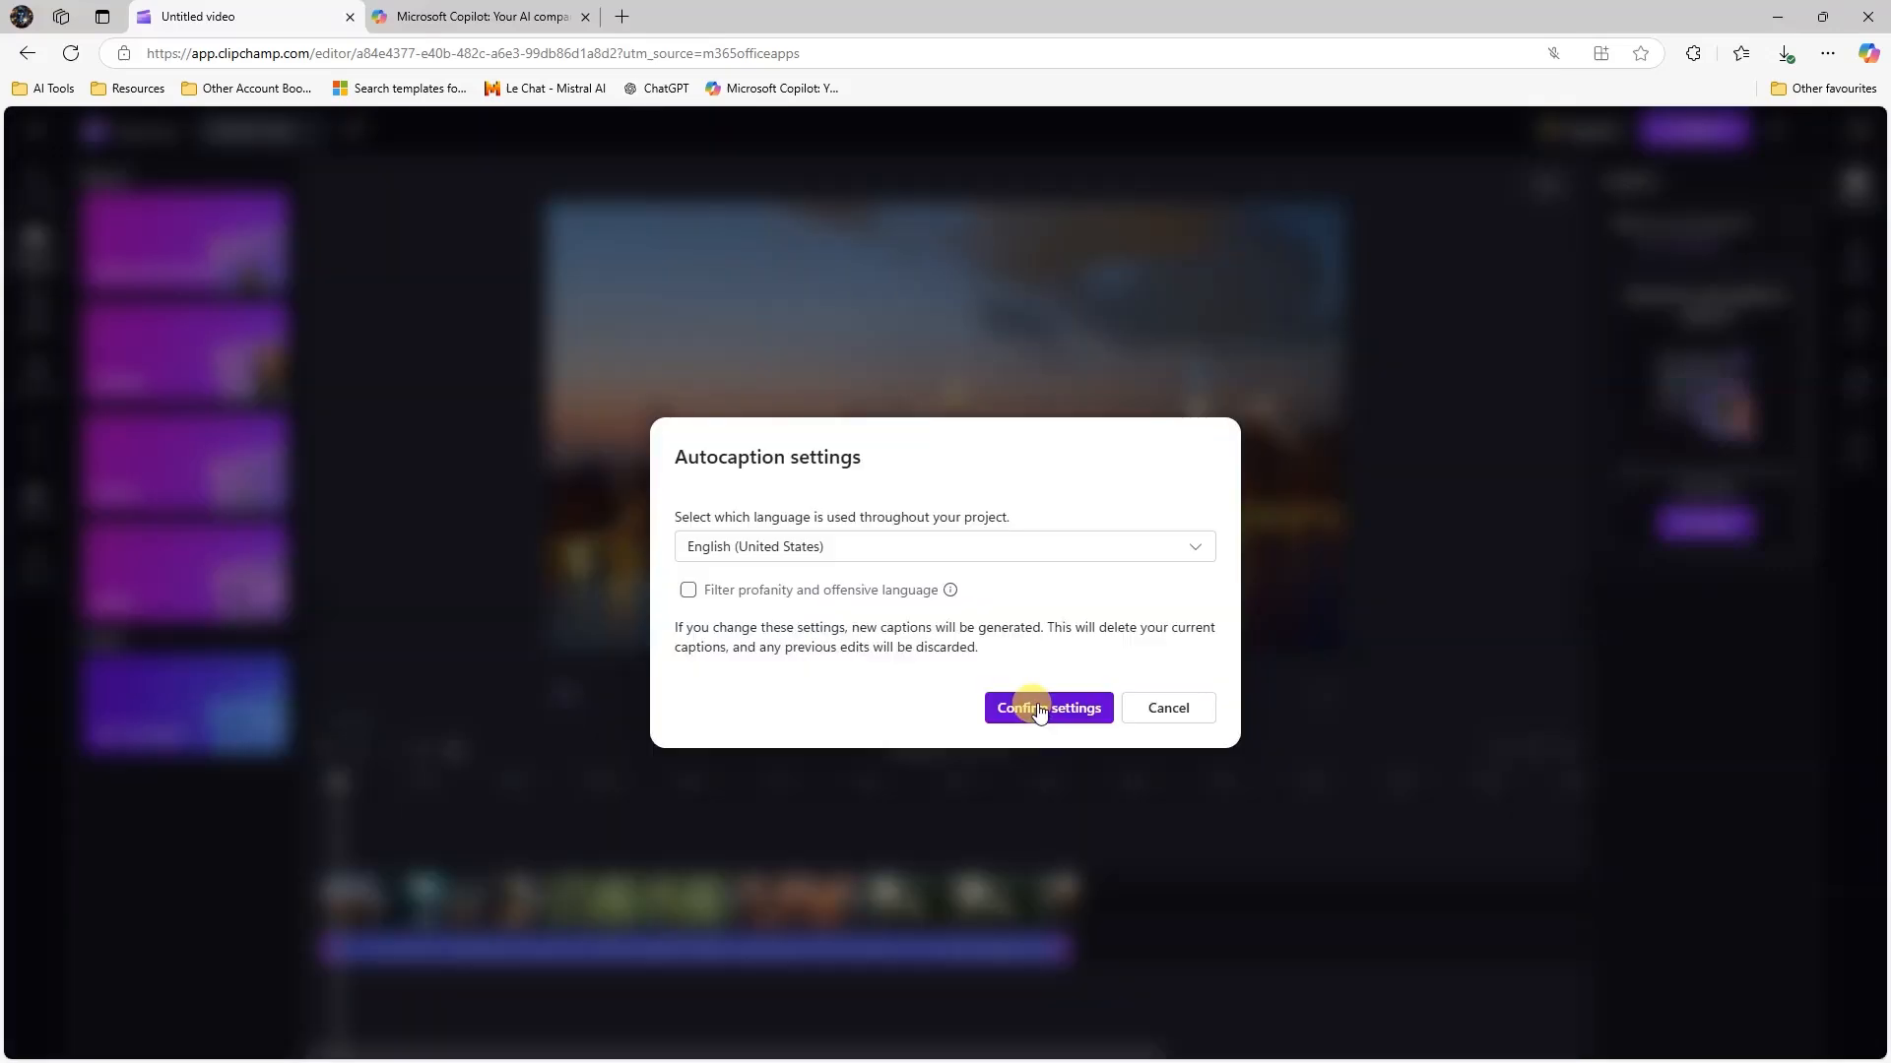
{"action": "left_click", "coordinate": [1039, 709]}
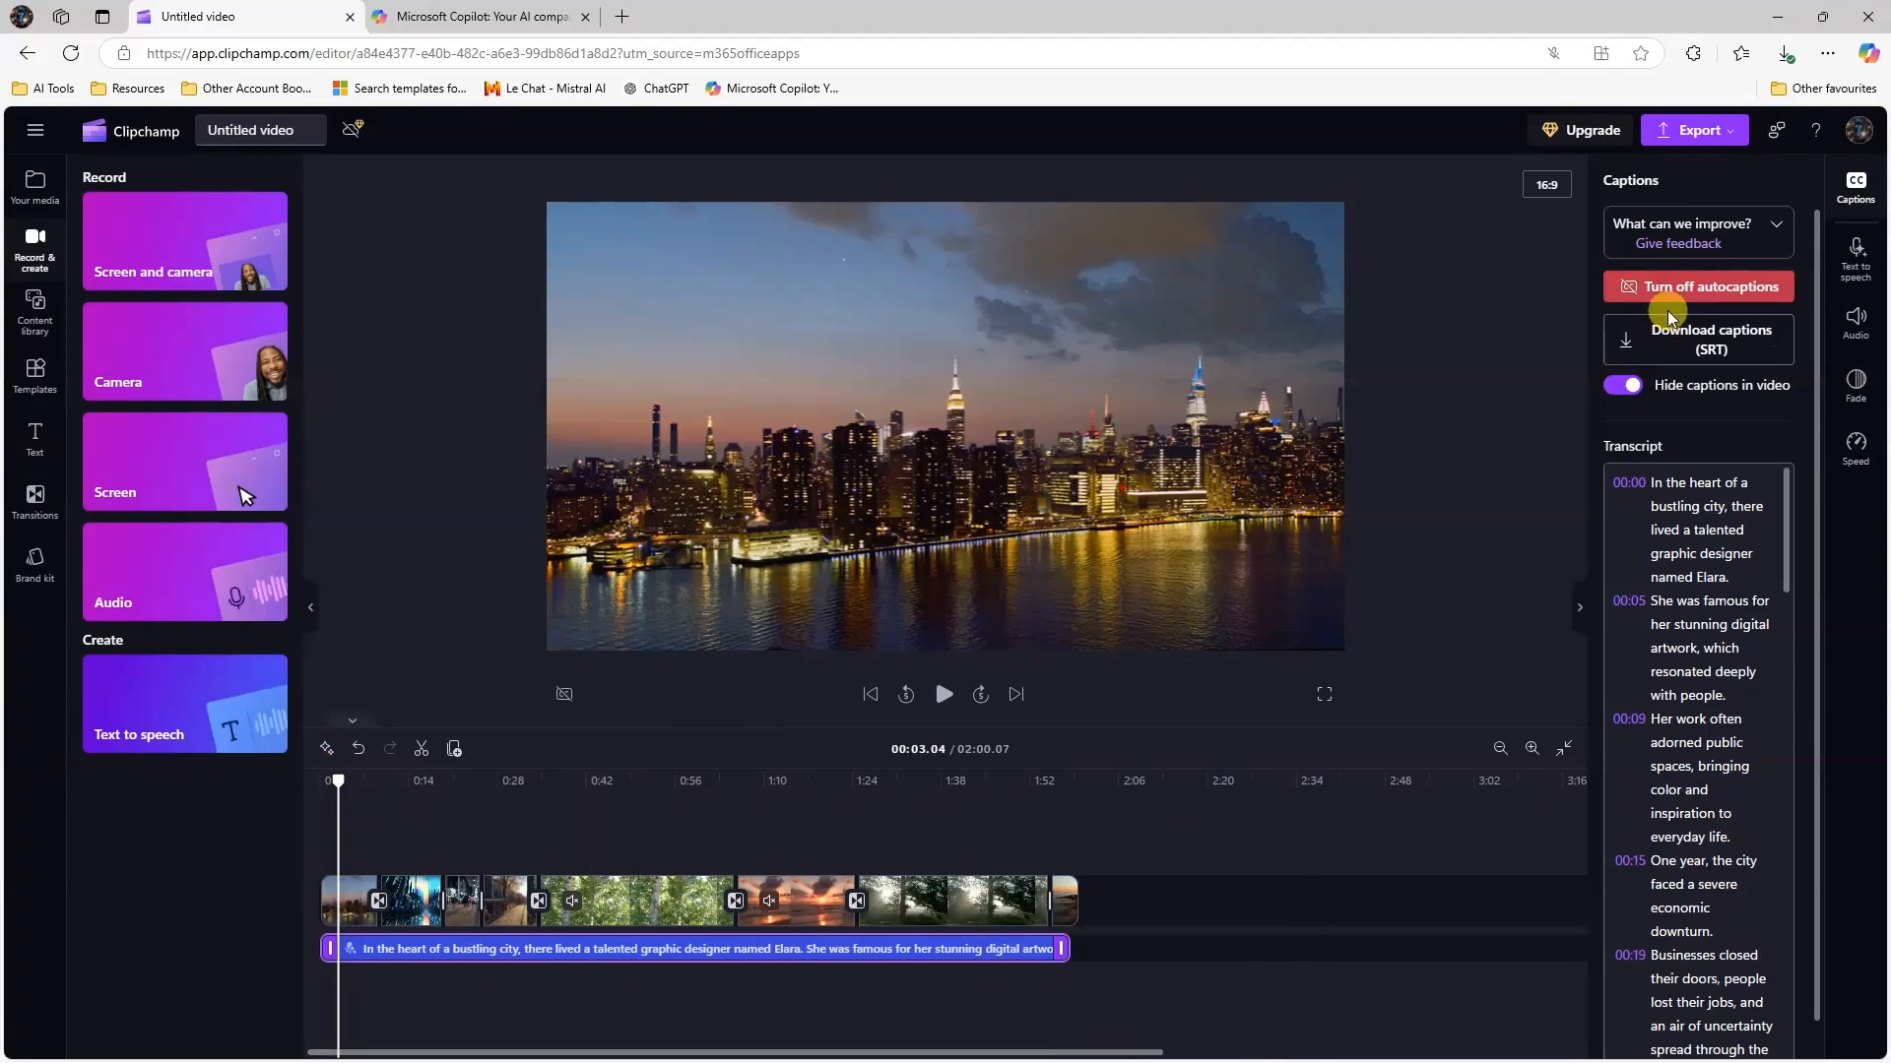
Download the captions as an SRT file and open it in Notepad just once.
{"action": "left_click", "coordinate": [1660, 345]}
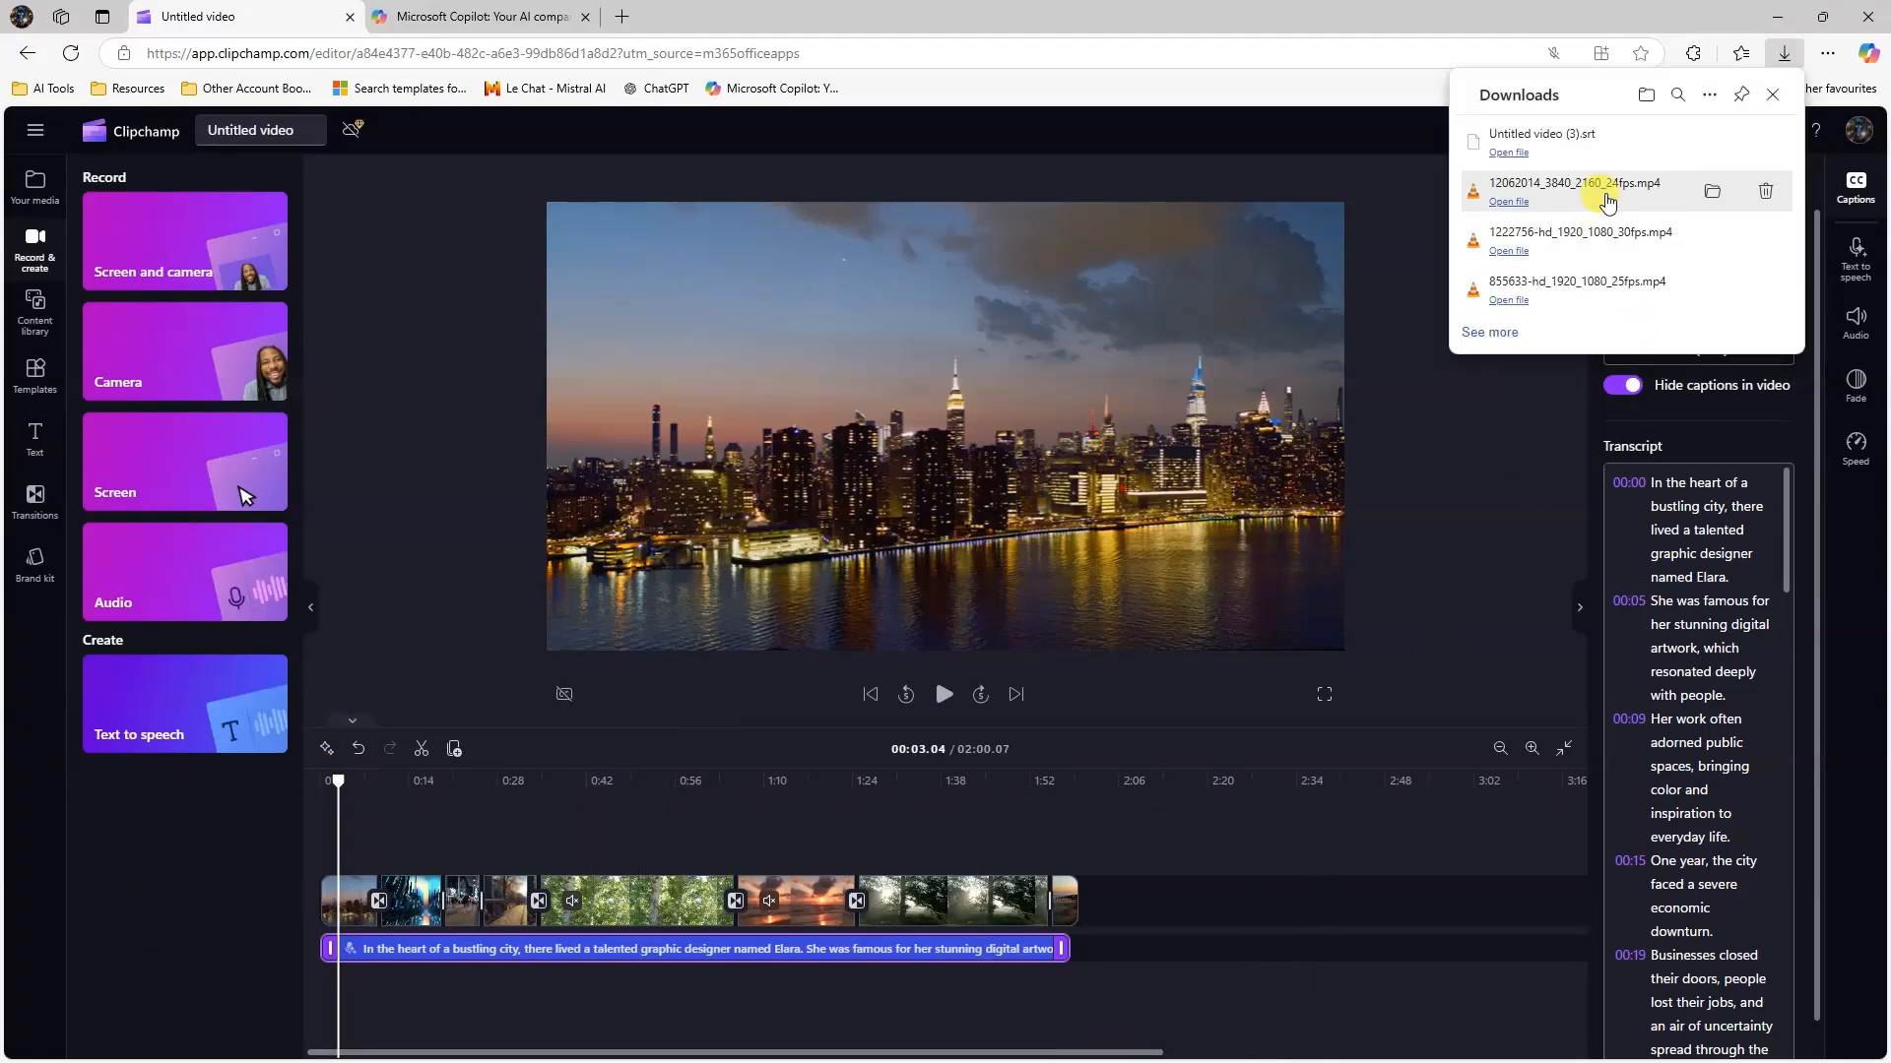
{"action": "left_click", "coordinate": [1509, 155]}
{"action": "left_click", "coordinate": [799, 419]}
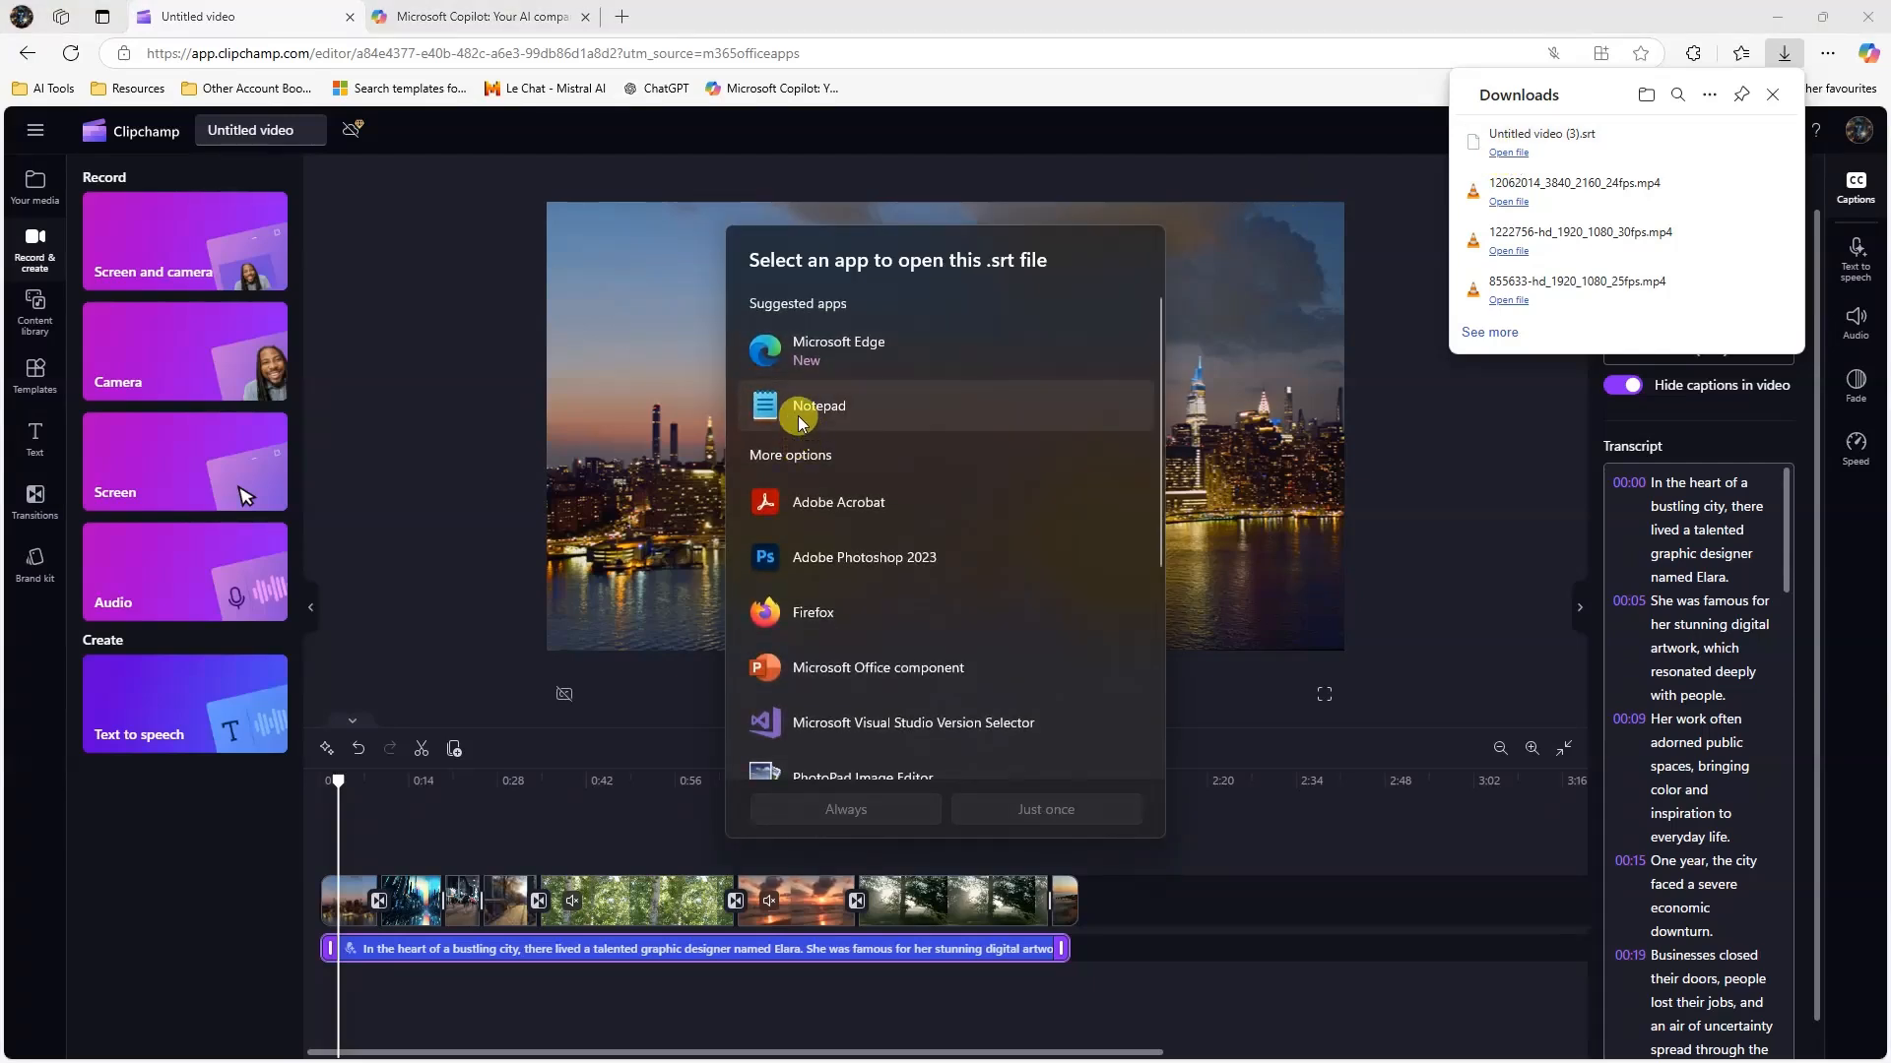
{"action": "left_click", "coordinate": [1045, 812]}
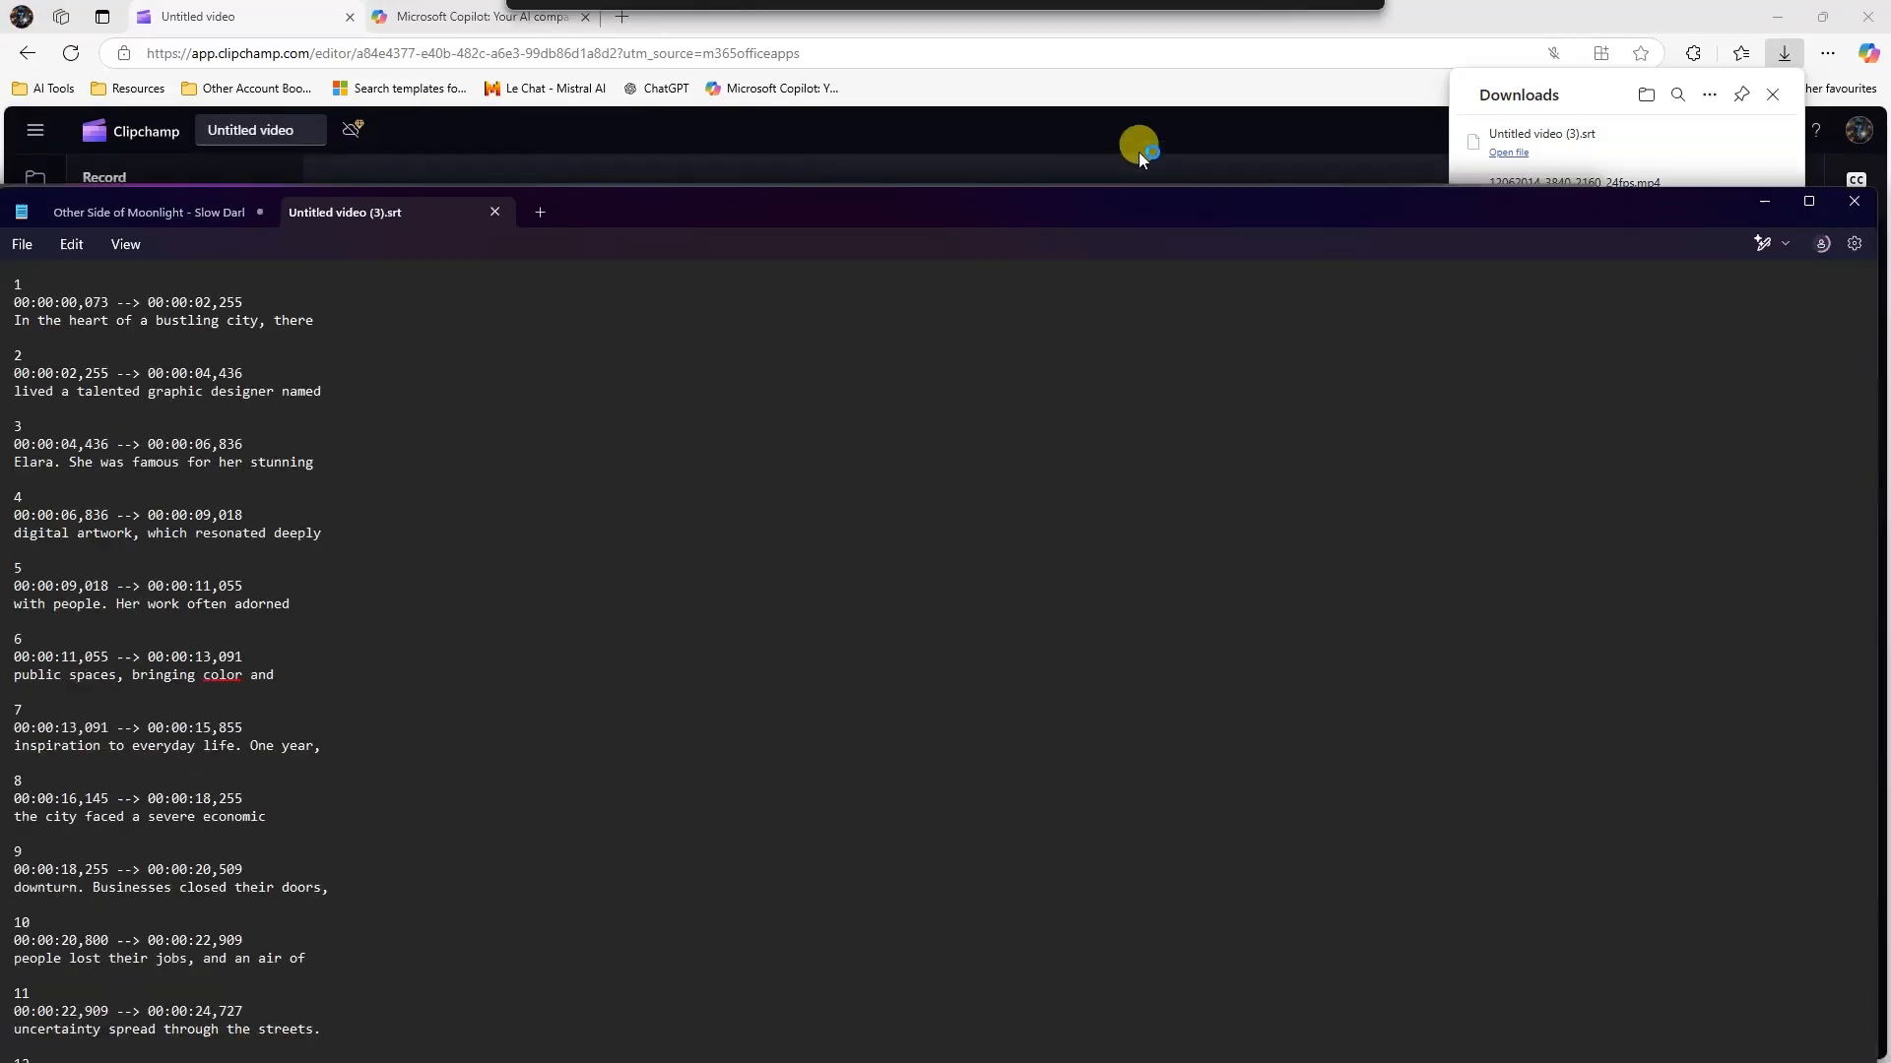
Examine the numbered, timed captions in the SRT file, close it and return to the video editor.
{"action": "scroll", "coordinate": [669, 583], "scroll_direction": "down", "scroll_amount": 10}
{"action": "scroll", "coordinate": [665, 583], "scroll_direction": "down", "scroll_amount": 20}
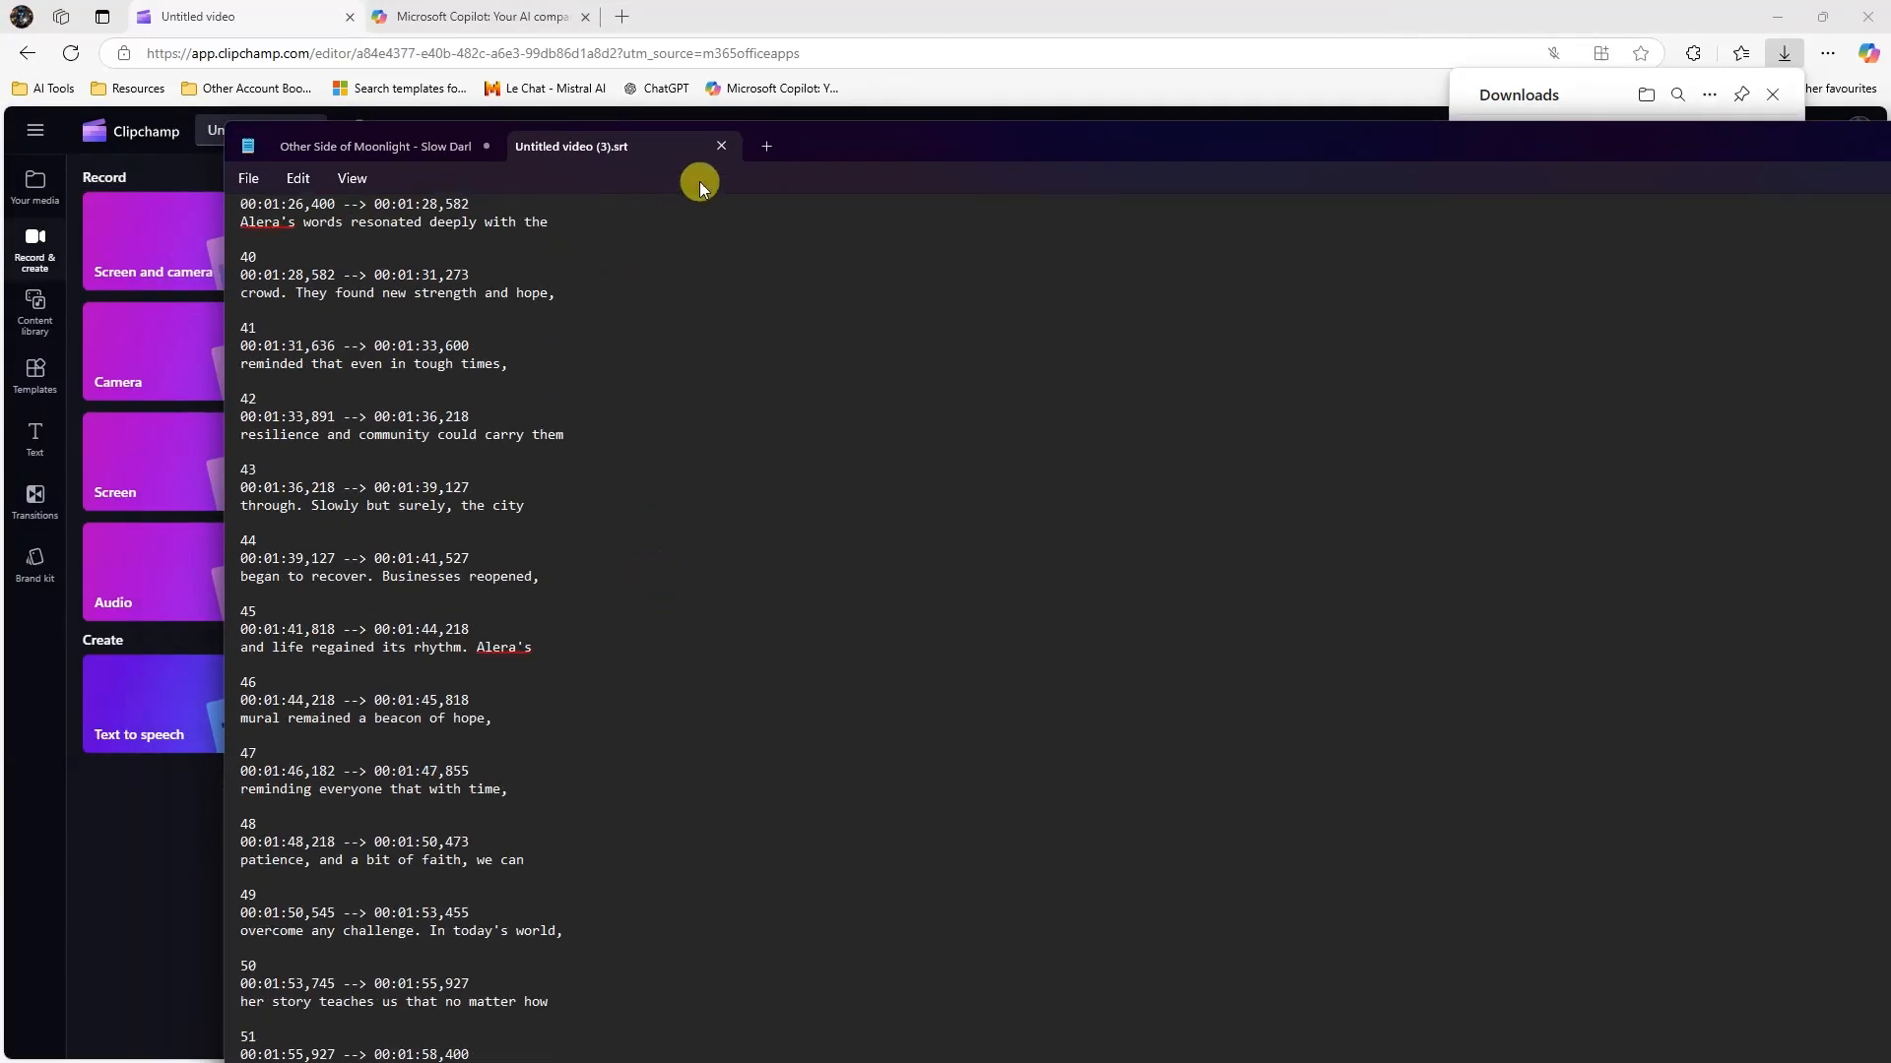
{"action": "left_click", "coordinate": [725, 146]}
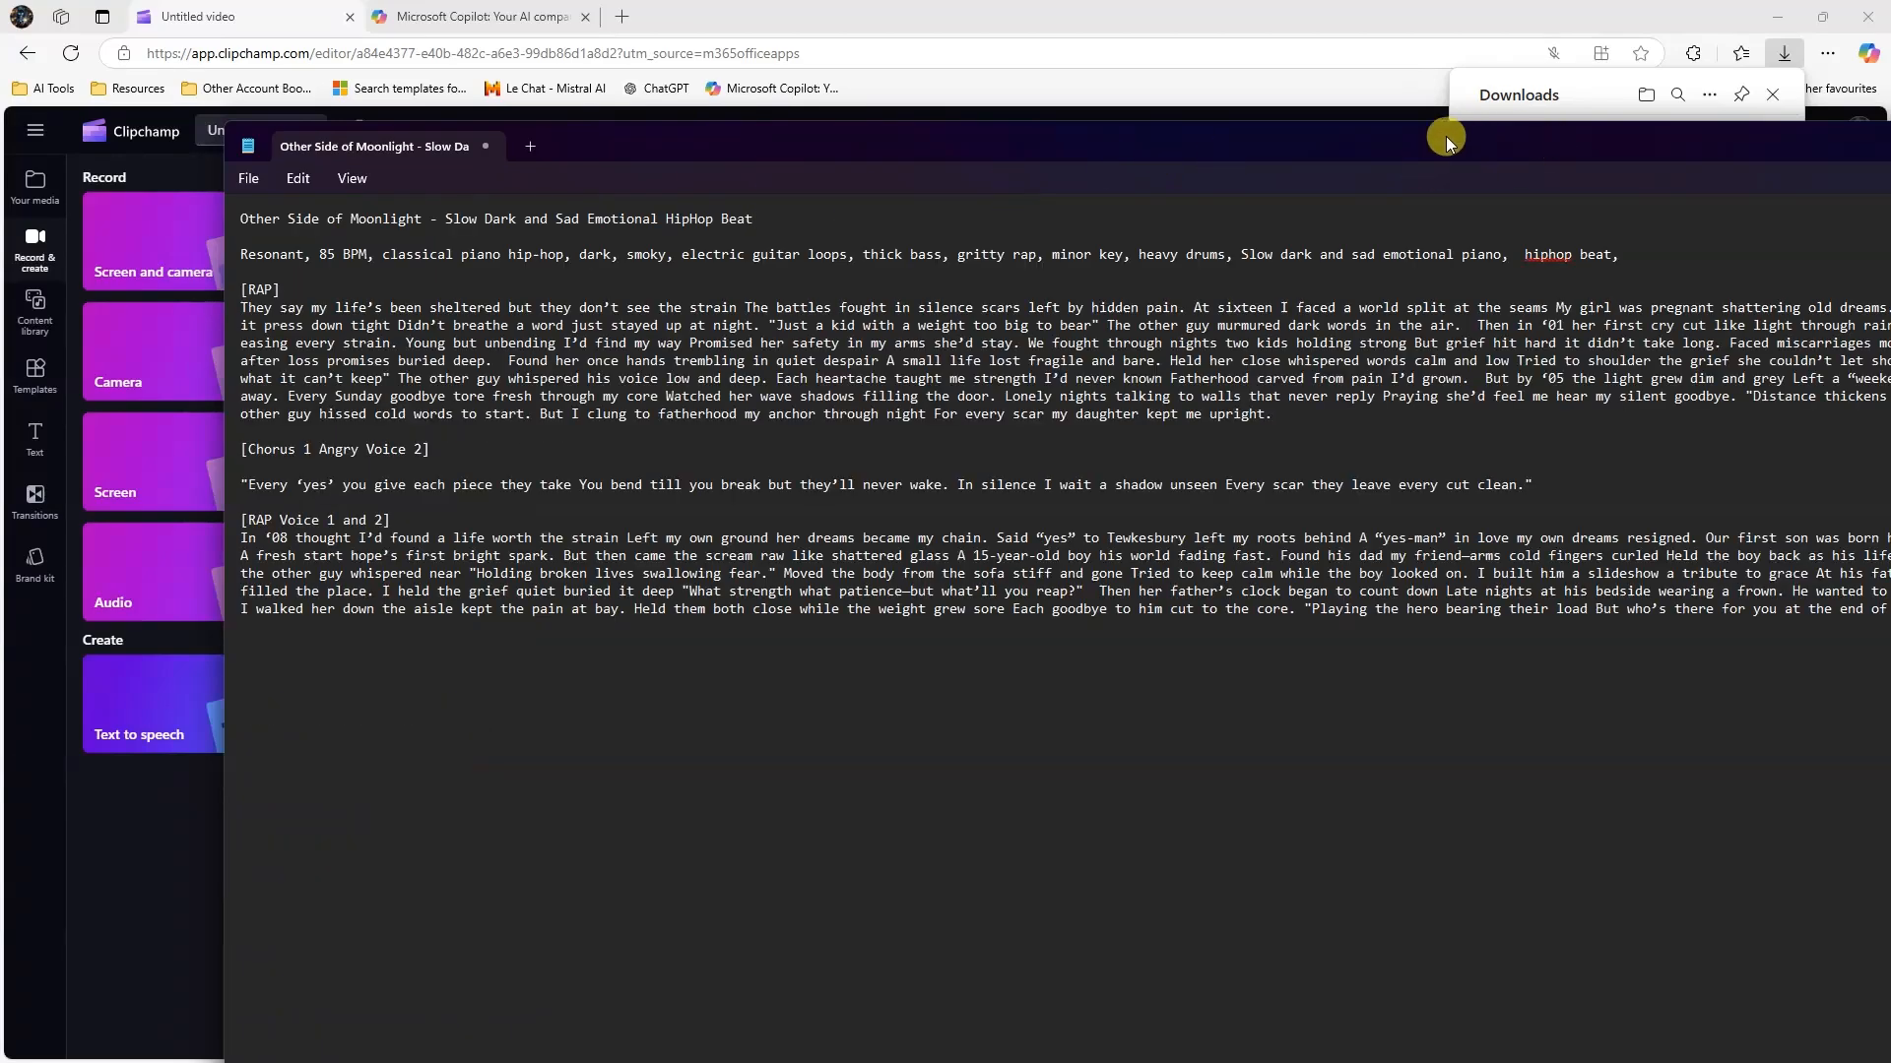
{"action": "left_click_drag", "start_coordinate": [1448, 145], "coordinate": [2, 256]}
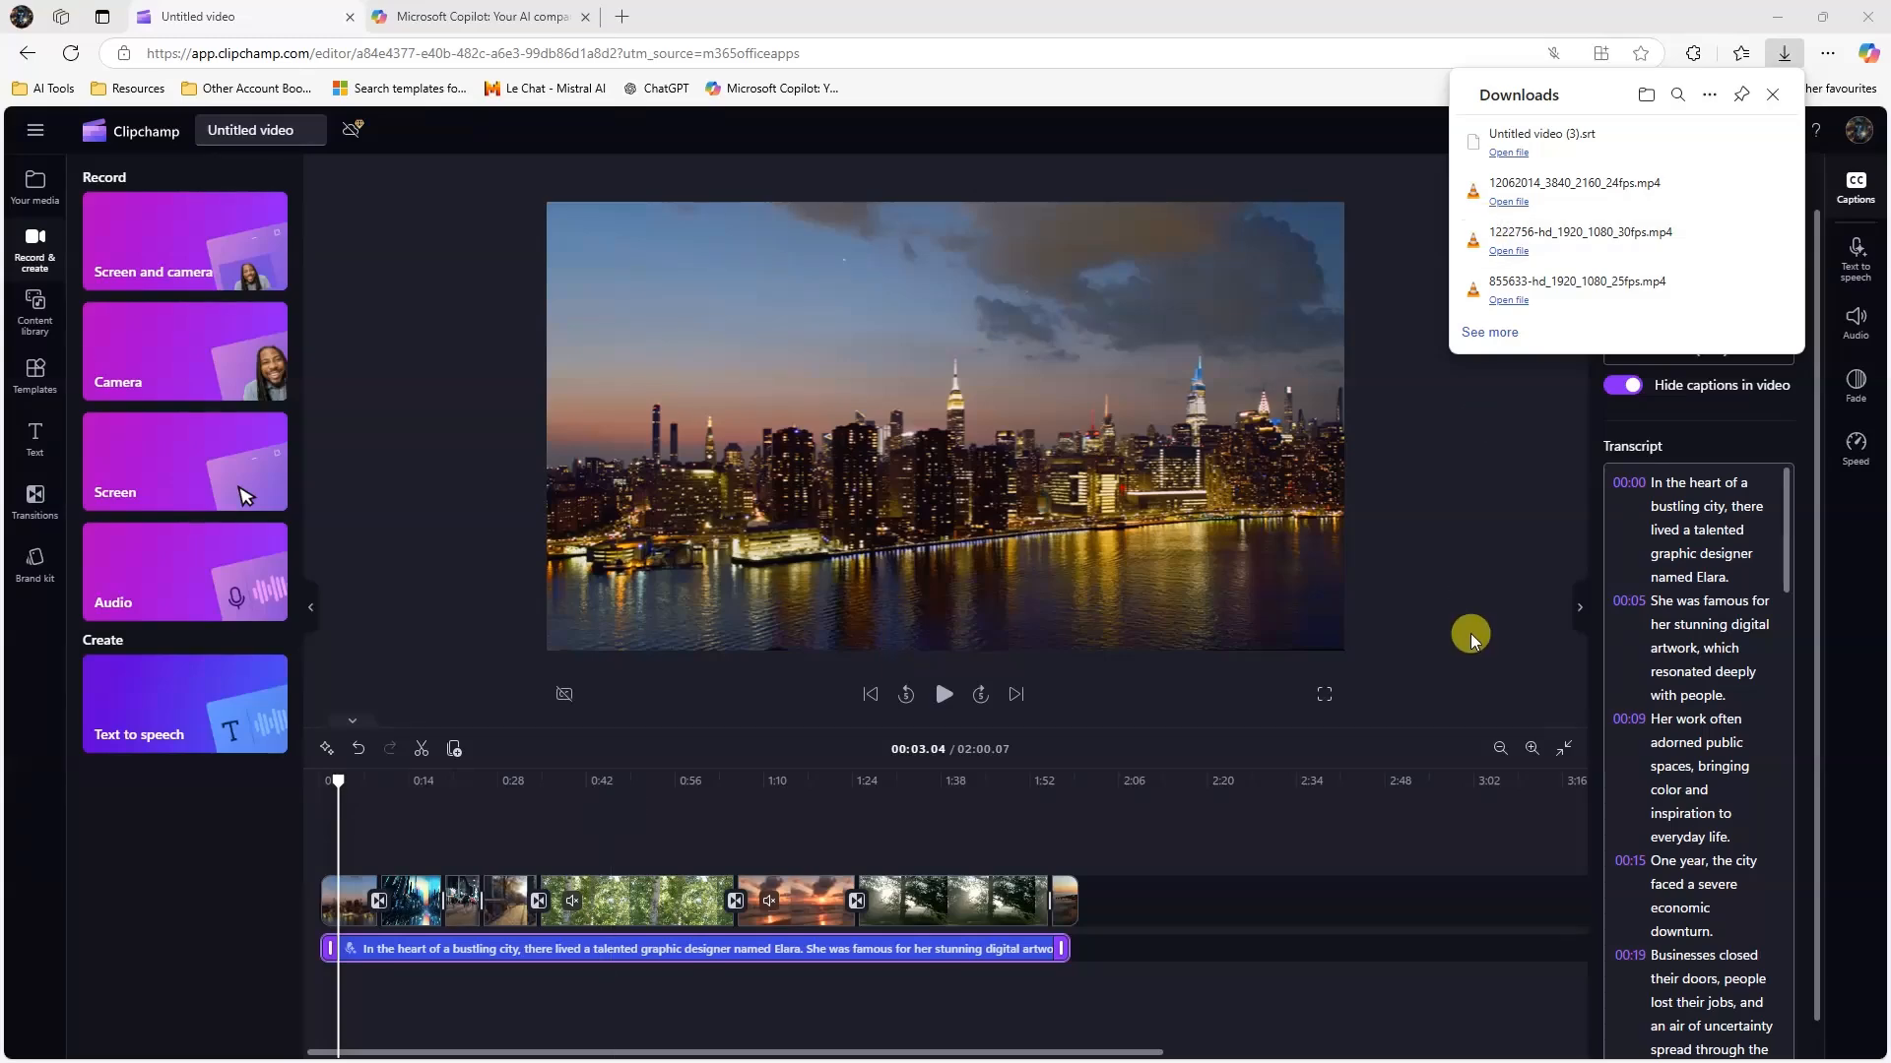
{"action": "left_click", "coordinate": [1779, 95]}
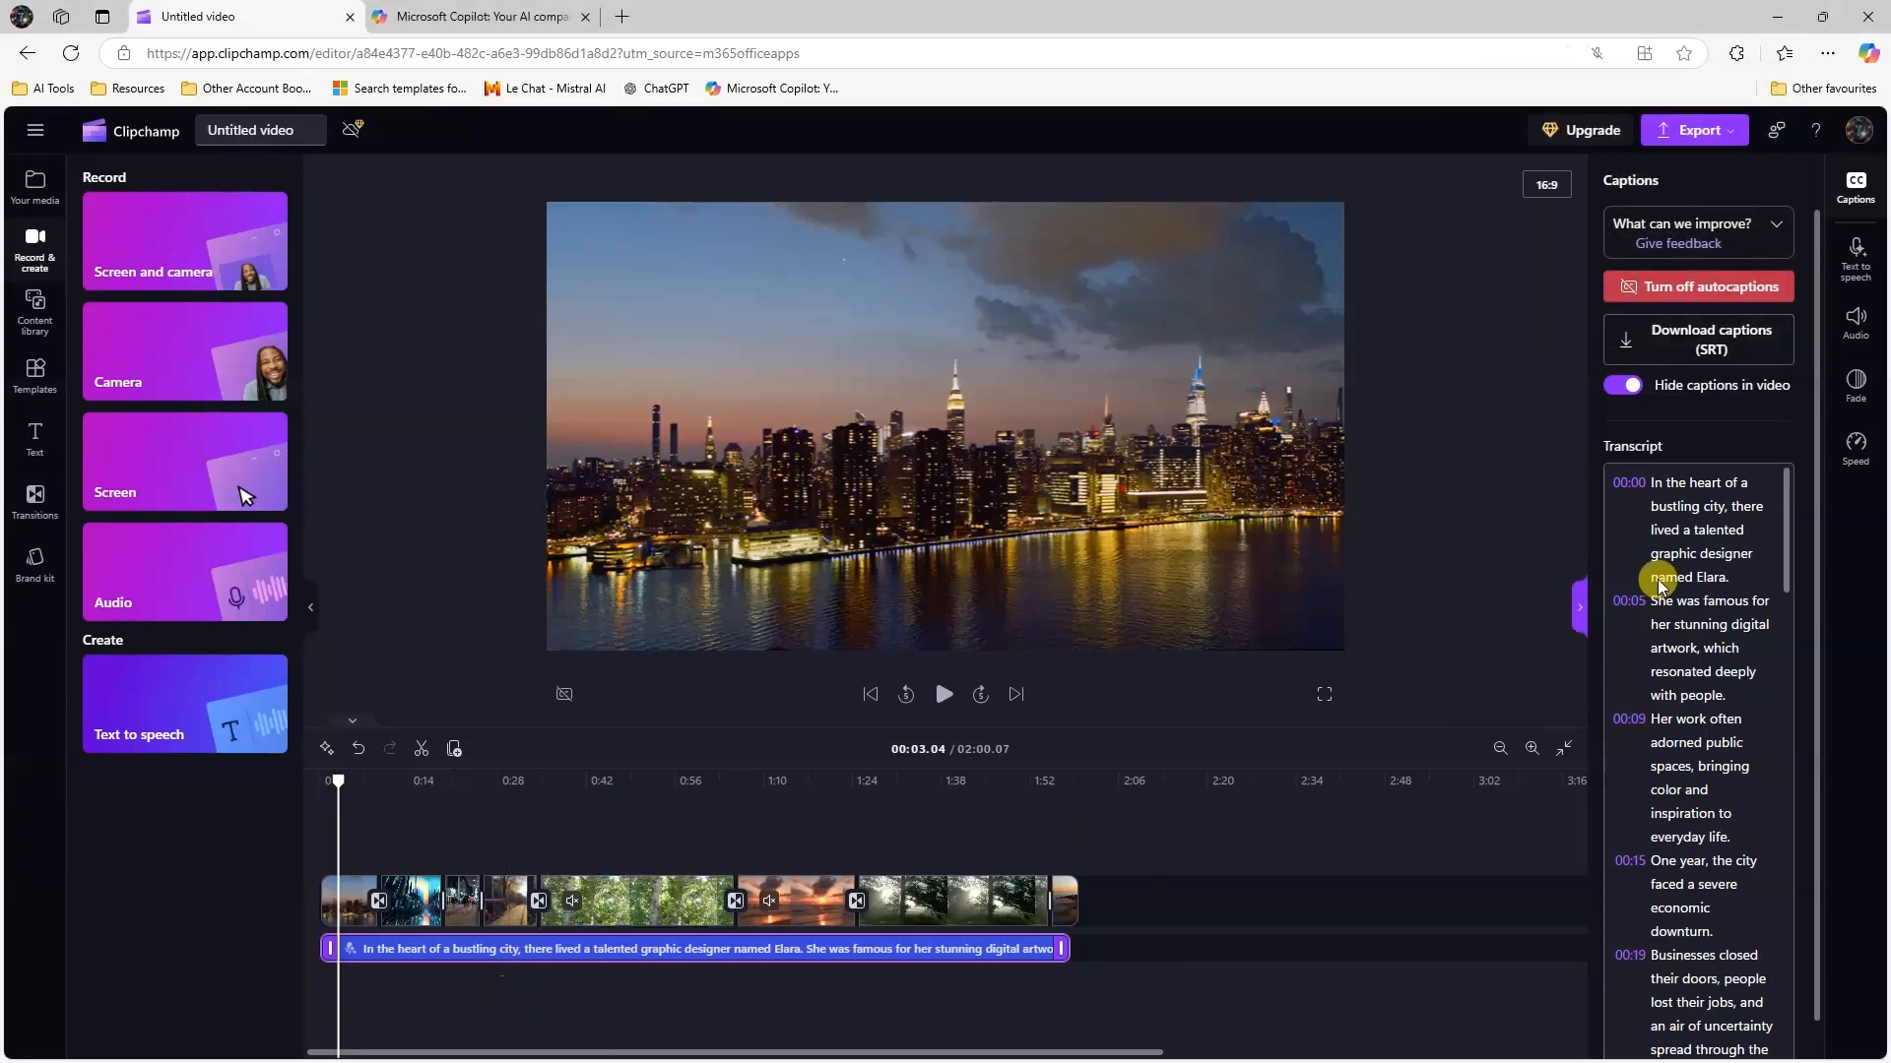
Show the captions in the video and play part of it to check them, pausing on the second clip.
{"action": "scroll", "coordinate": [1684, 641], "scroll_direction": "down", "scroll_amount": 5}
{"action": "scroll", "coordinate": [1700, 709], "scroll_direction": "down", "scroll_amount": 5}
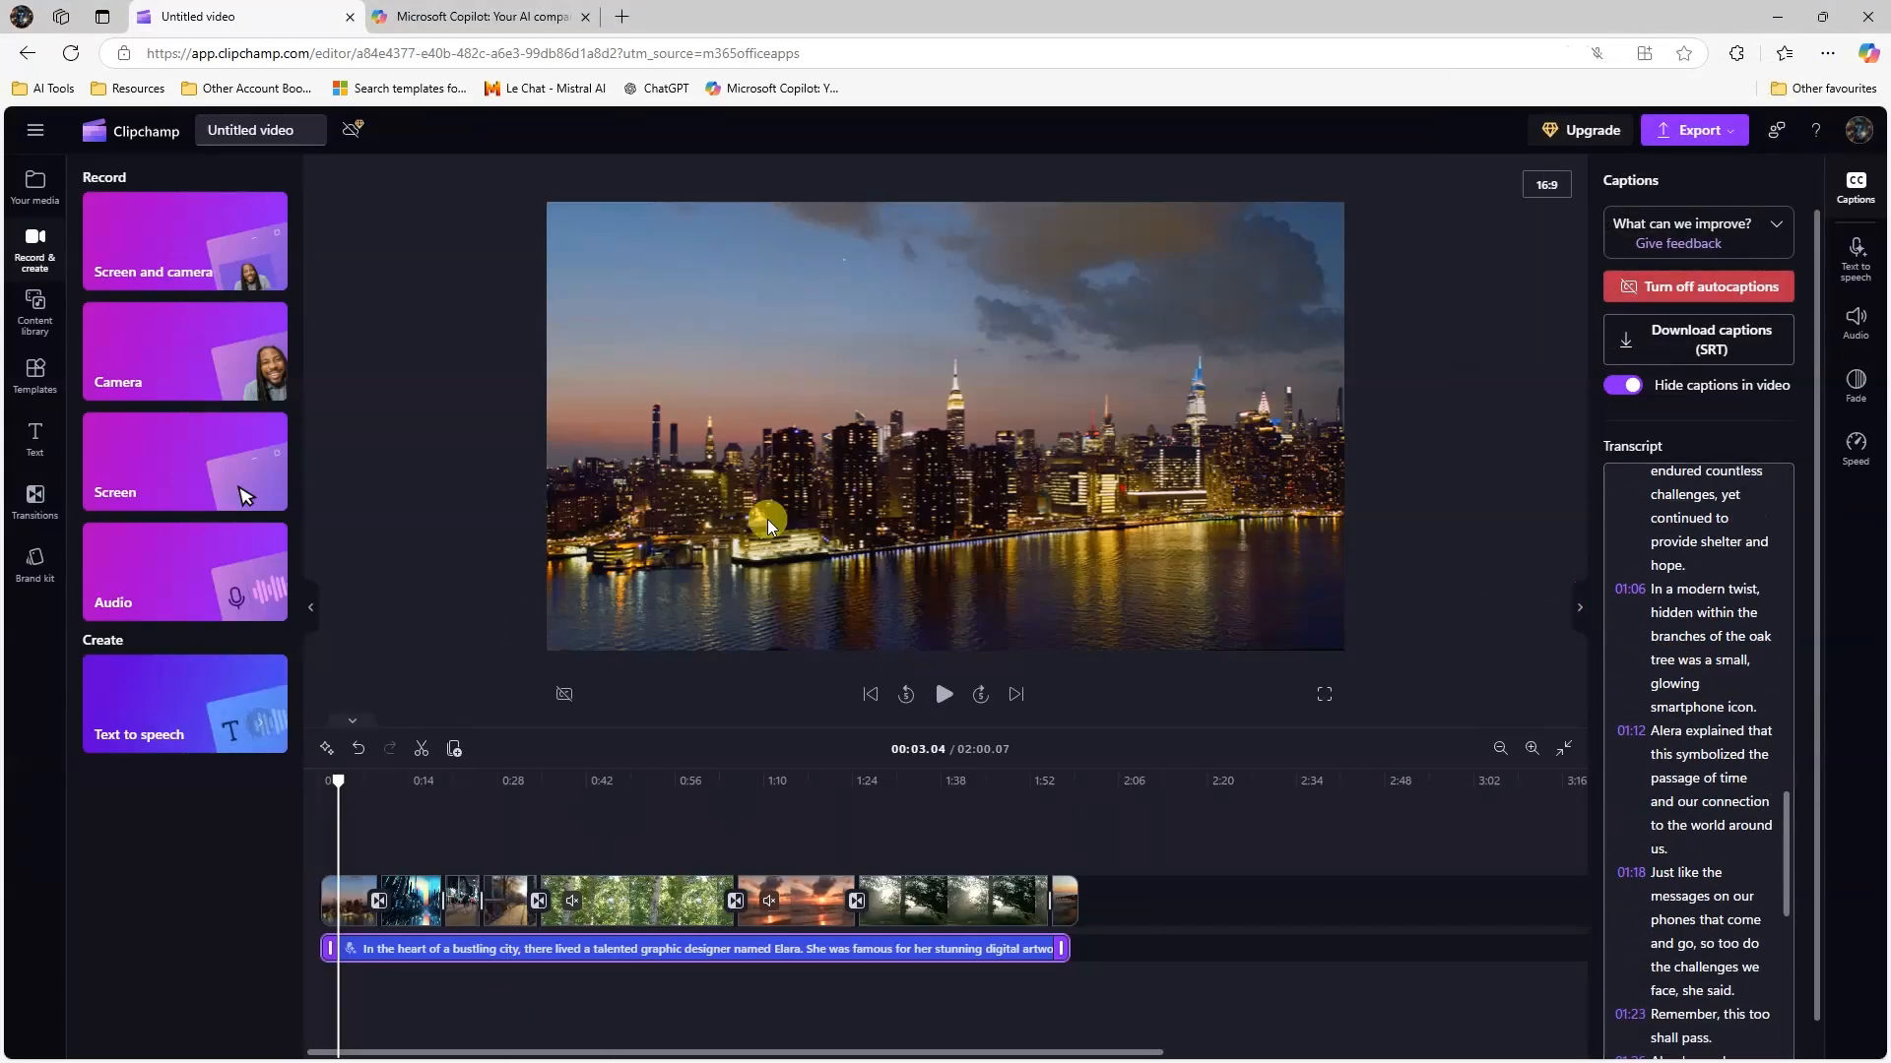
{"action": "left_click", "coordinate": [944, 694]}
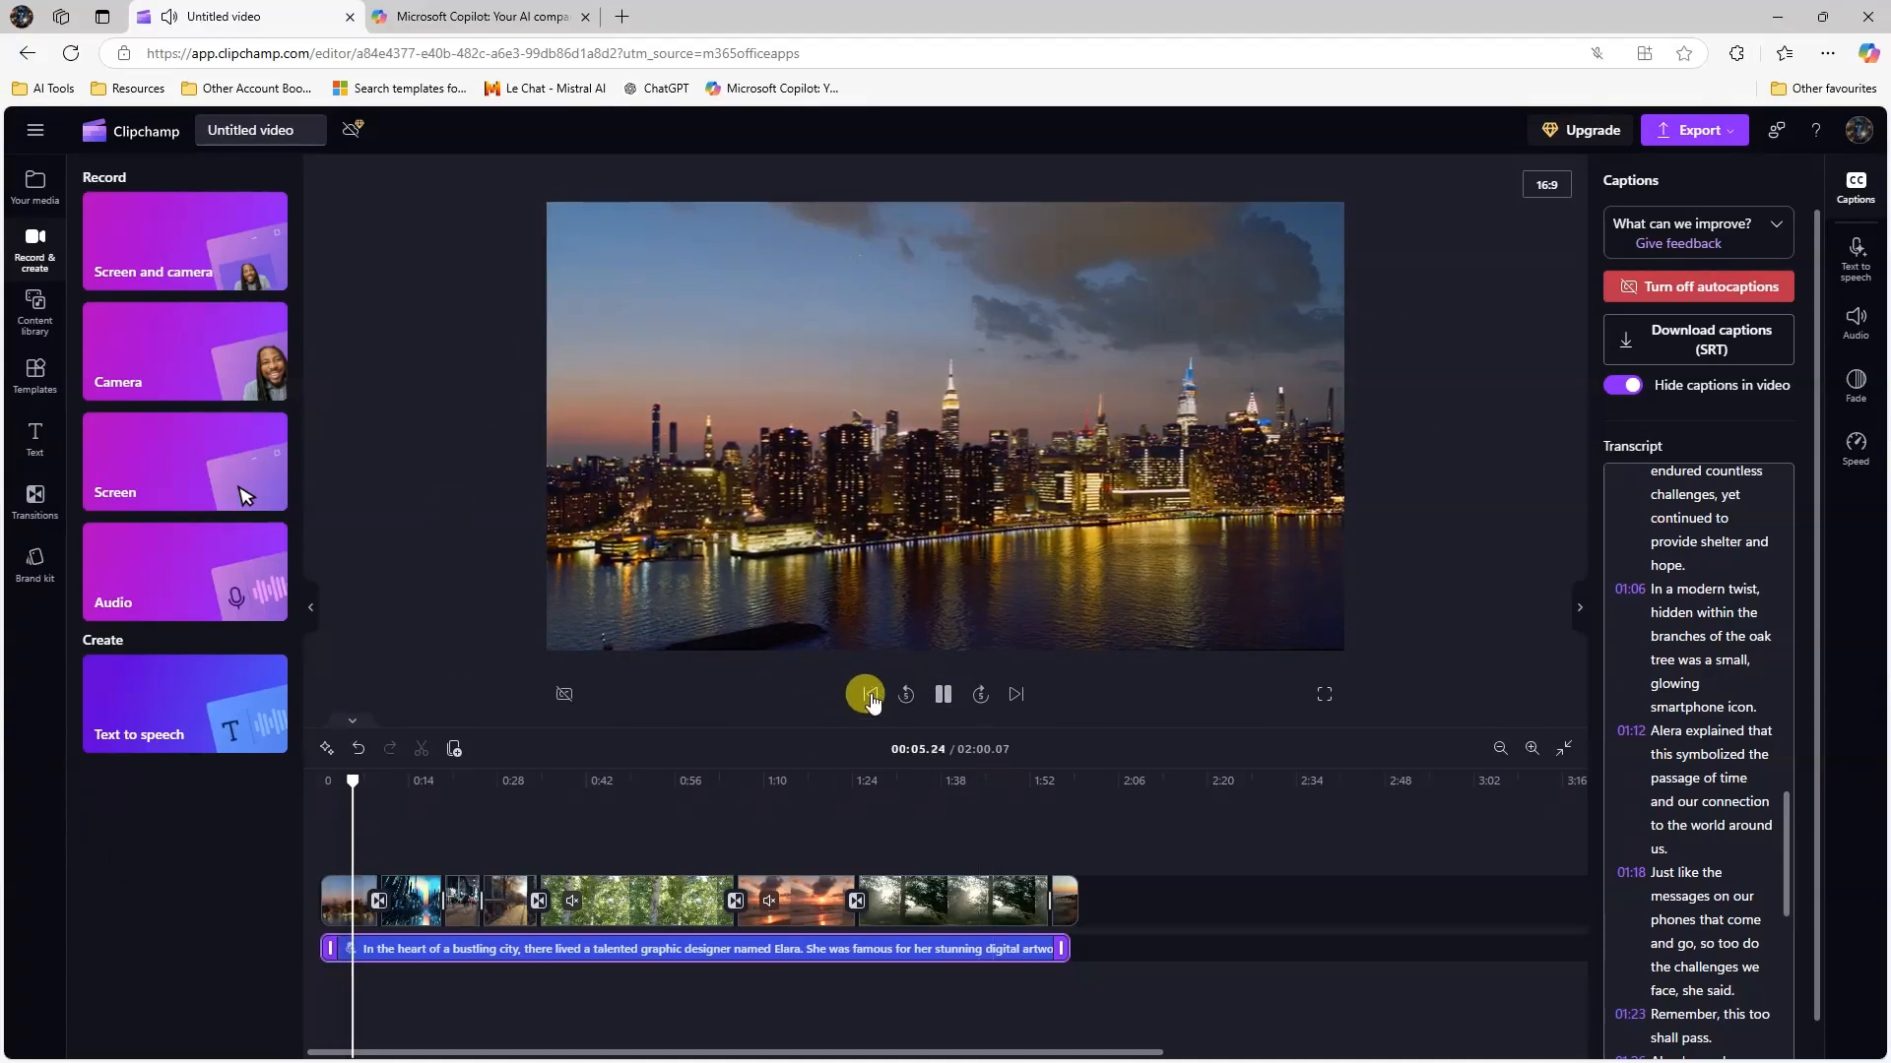
{"action": "left_click", "coordinate": [947, 691]}
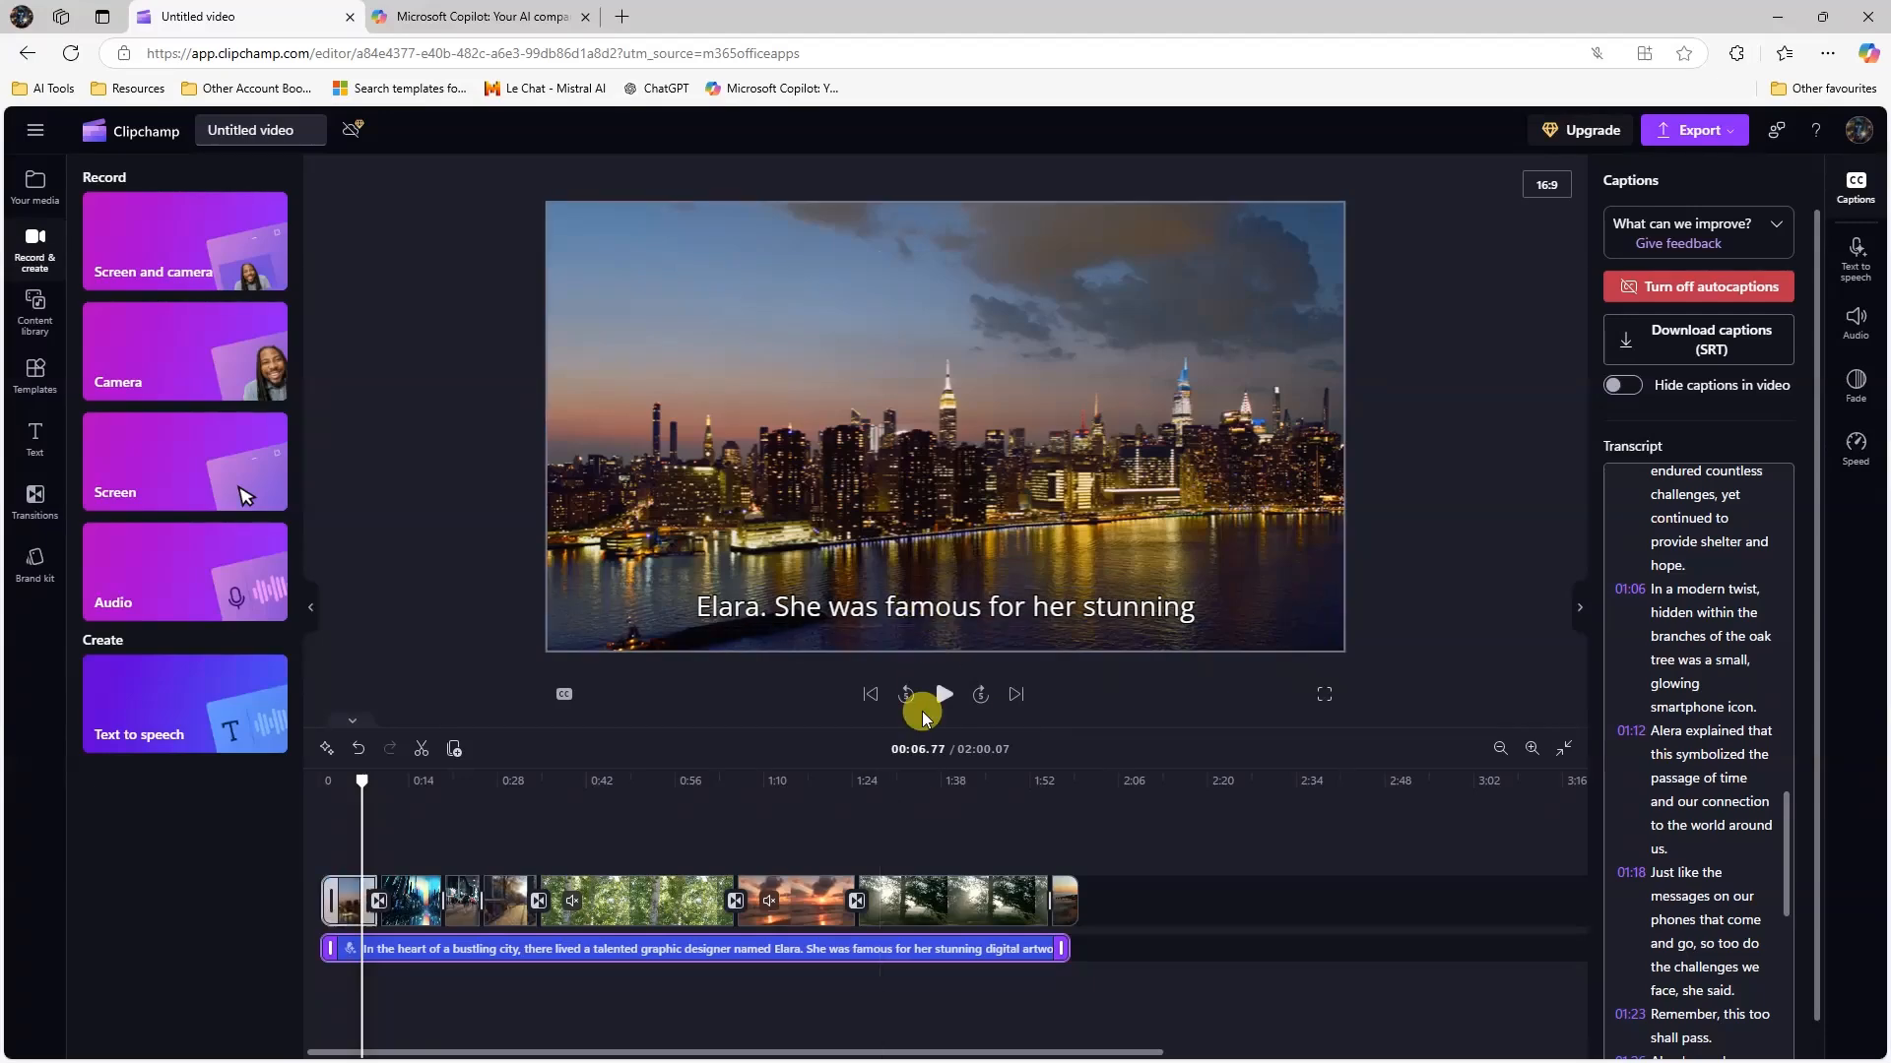
{"action": "left_click", "coordinate": [942, 696]}
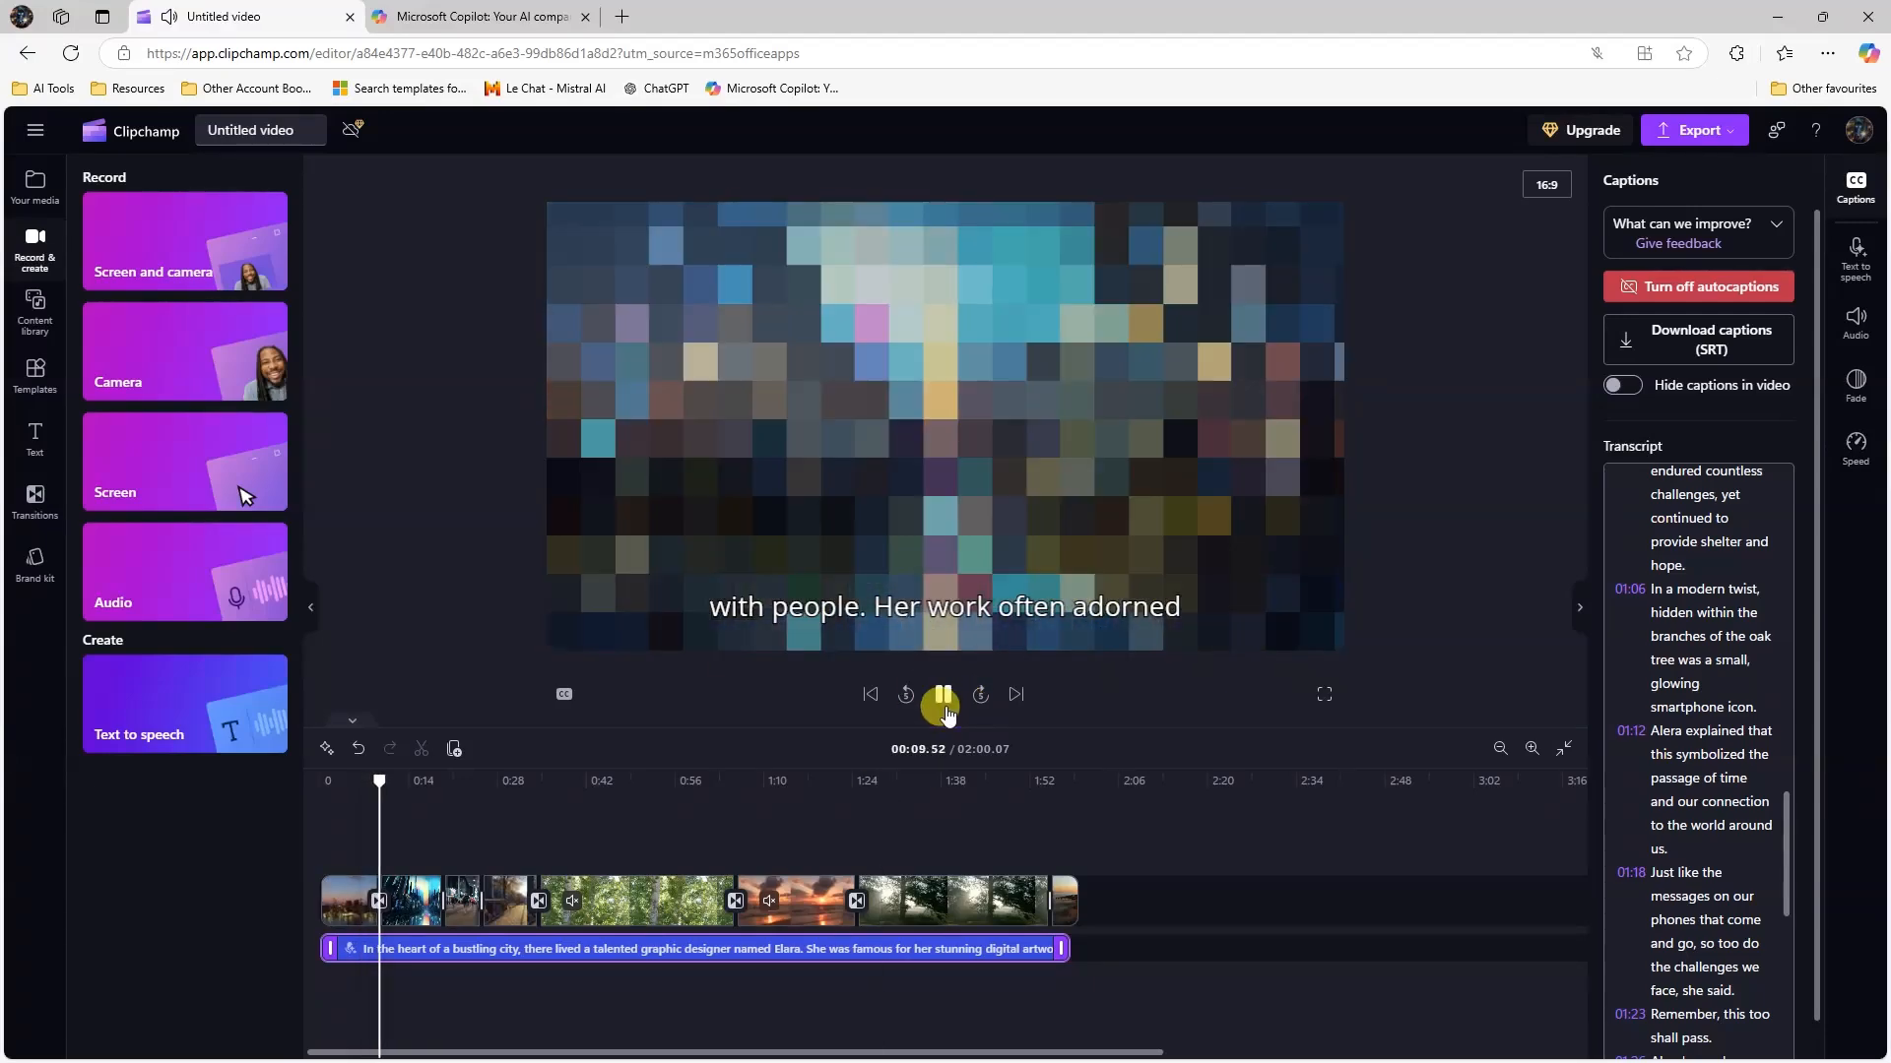
{"action": "left_click", "coordinate": [729, 556]}
{"action": "left_click", "coordinate": [1111, 618]}
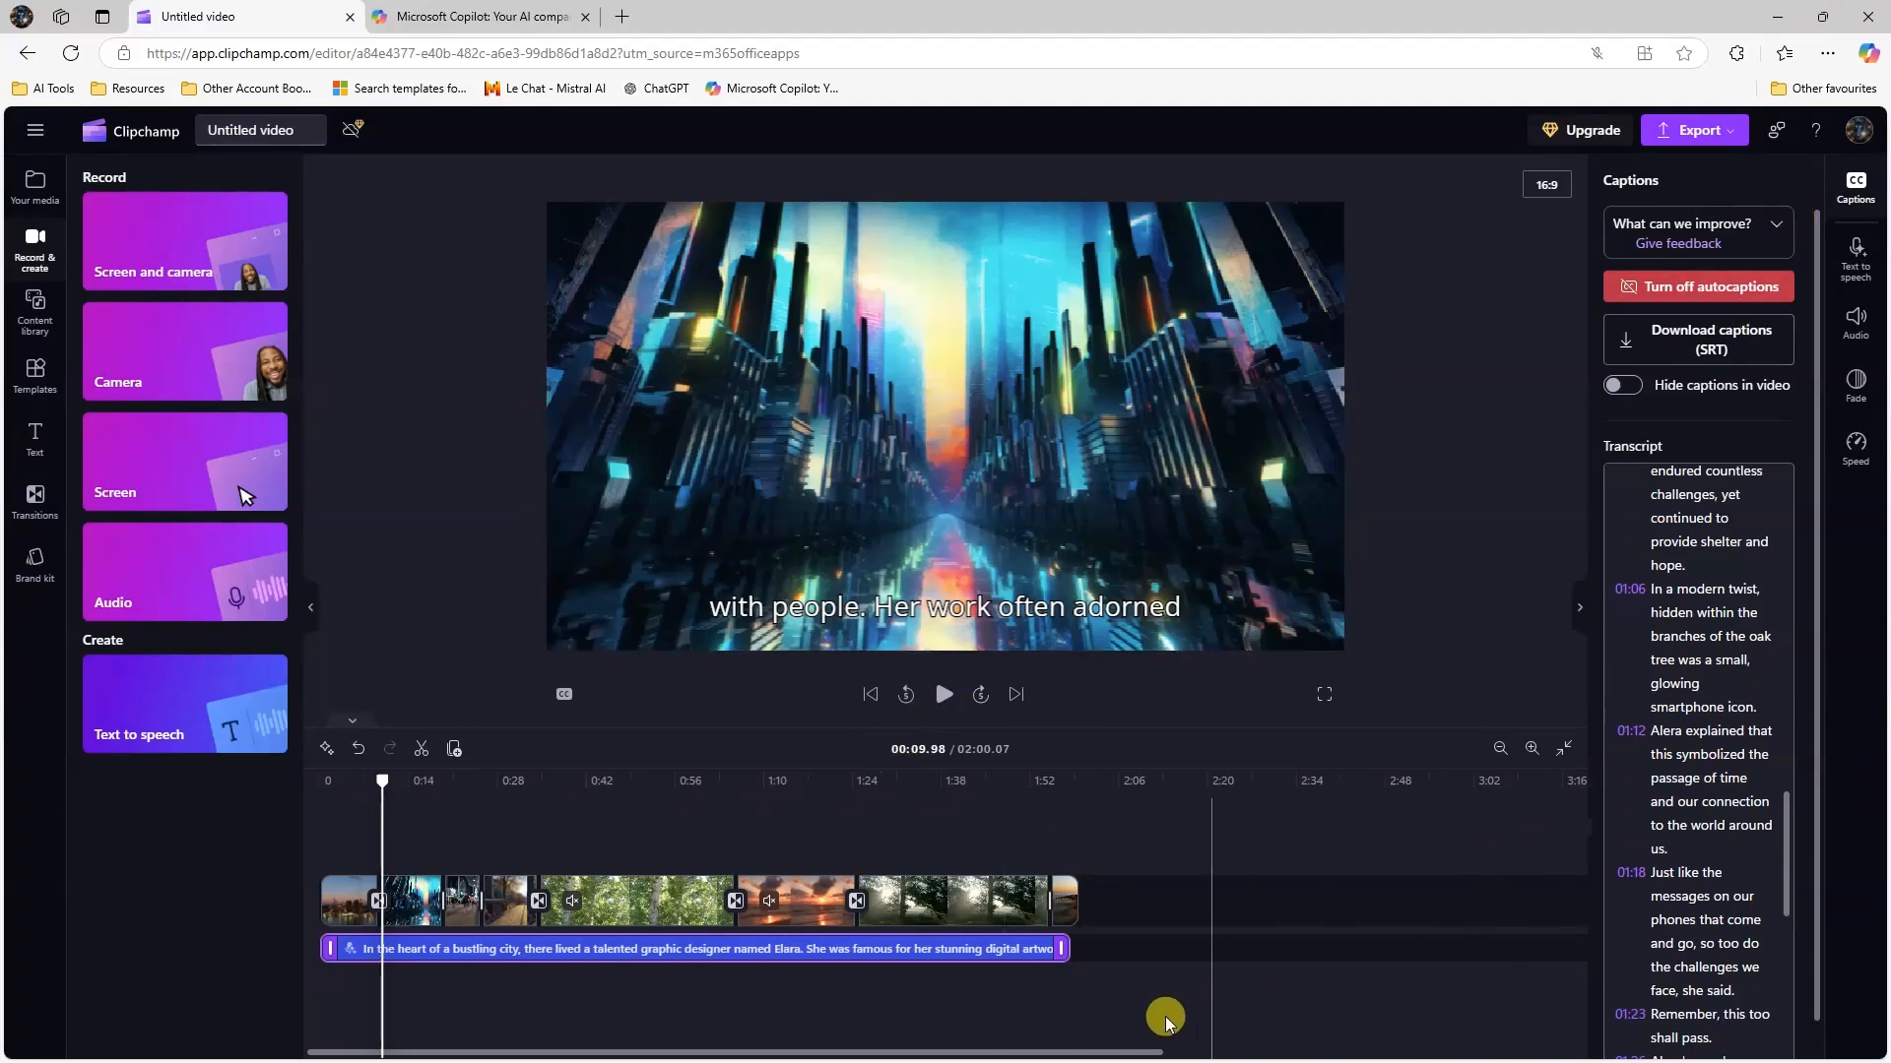
{"action": "left_click", "coordinate": [1501, 749]}
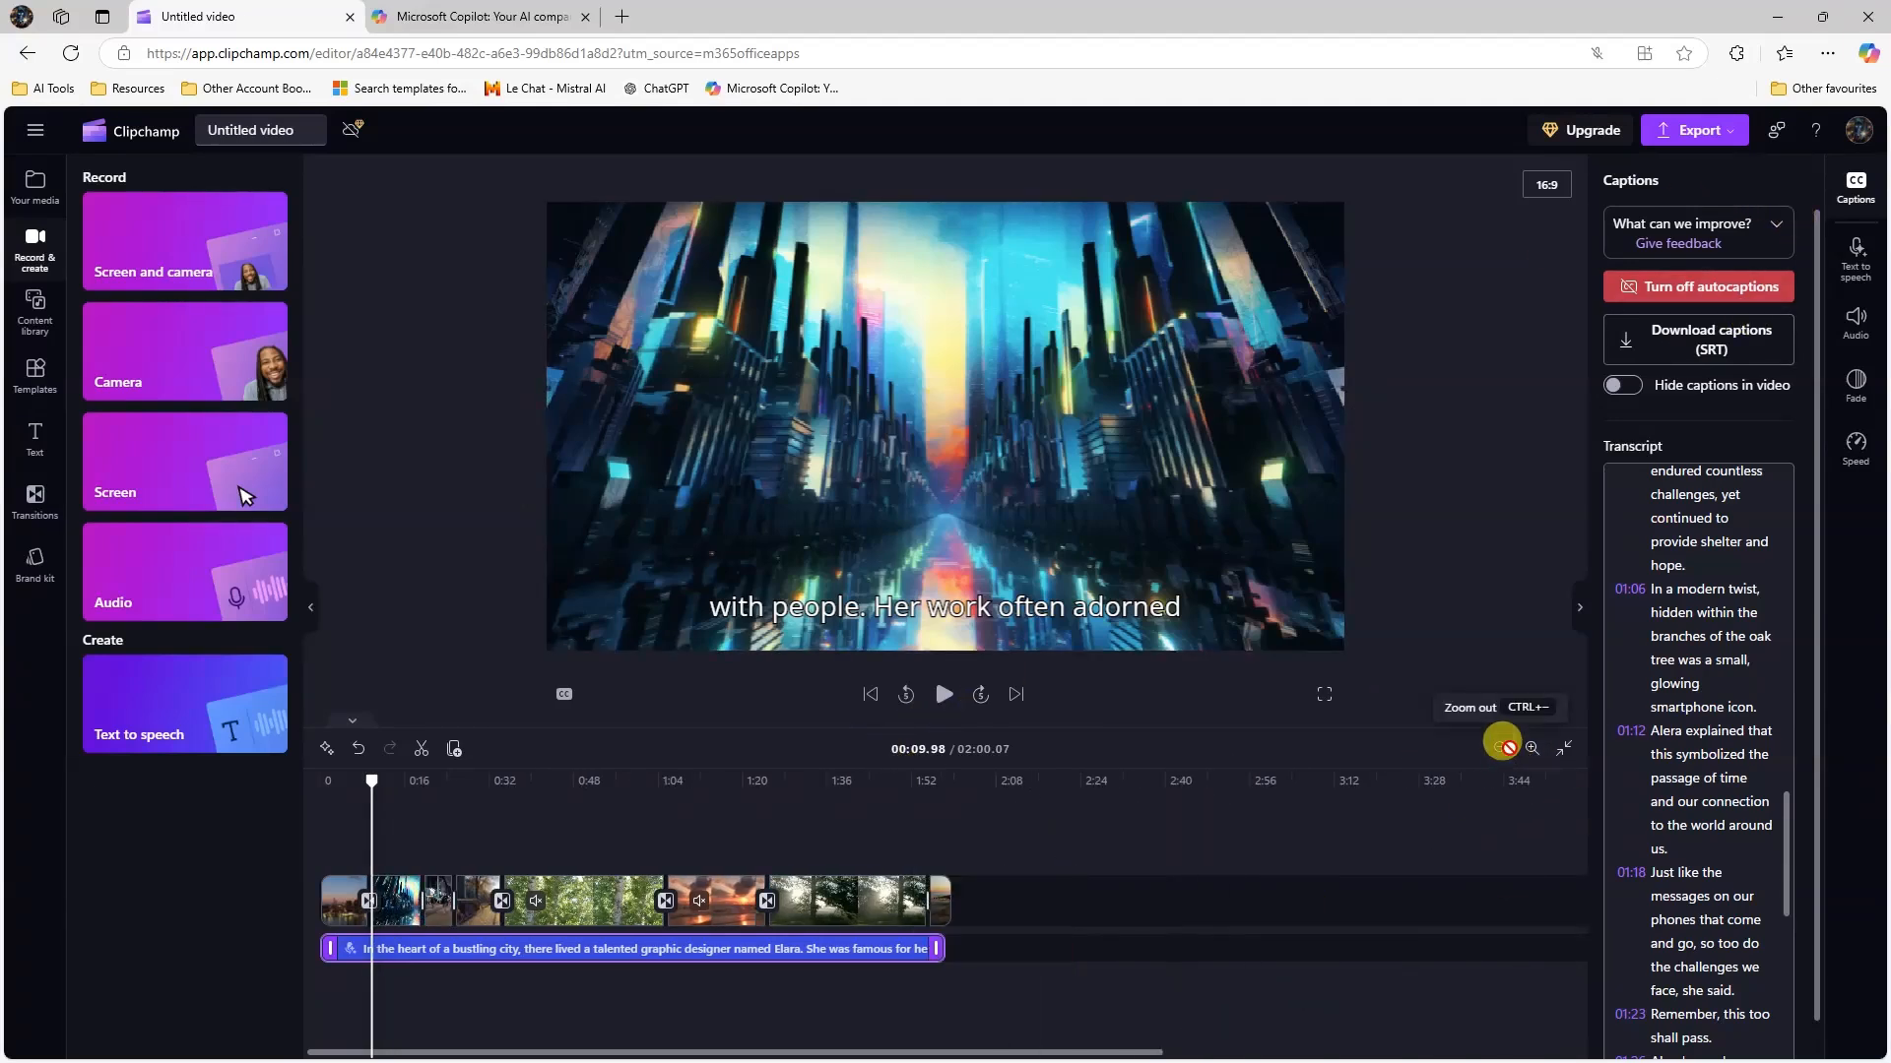
{"action": "left_click_drag", "start_coordinate": [924, 1052], "coordinate": [1572, 1051]}
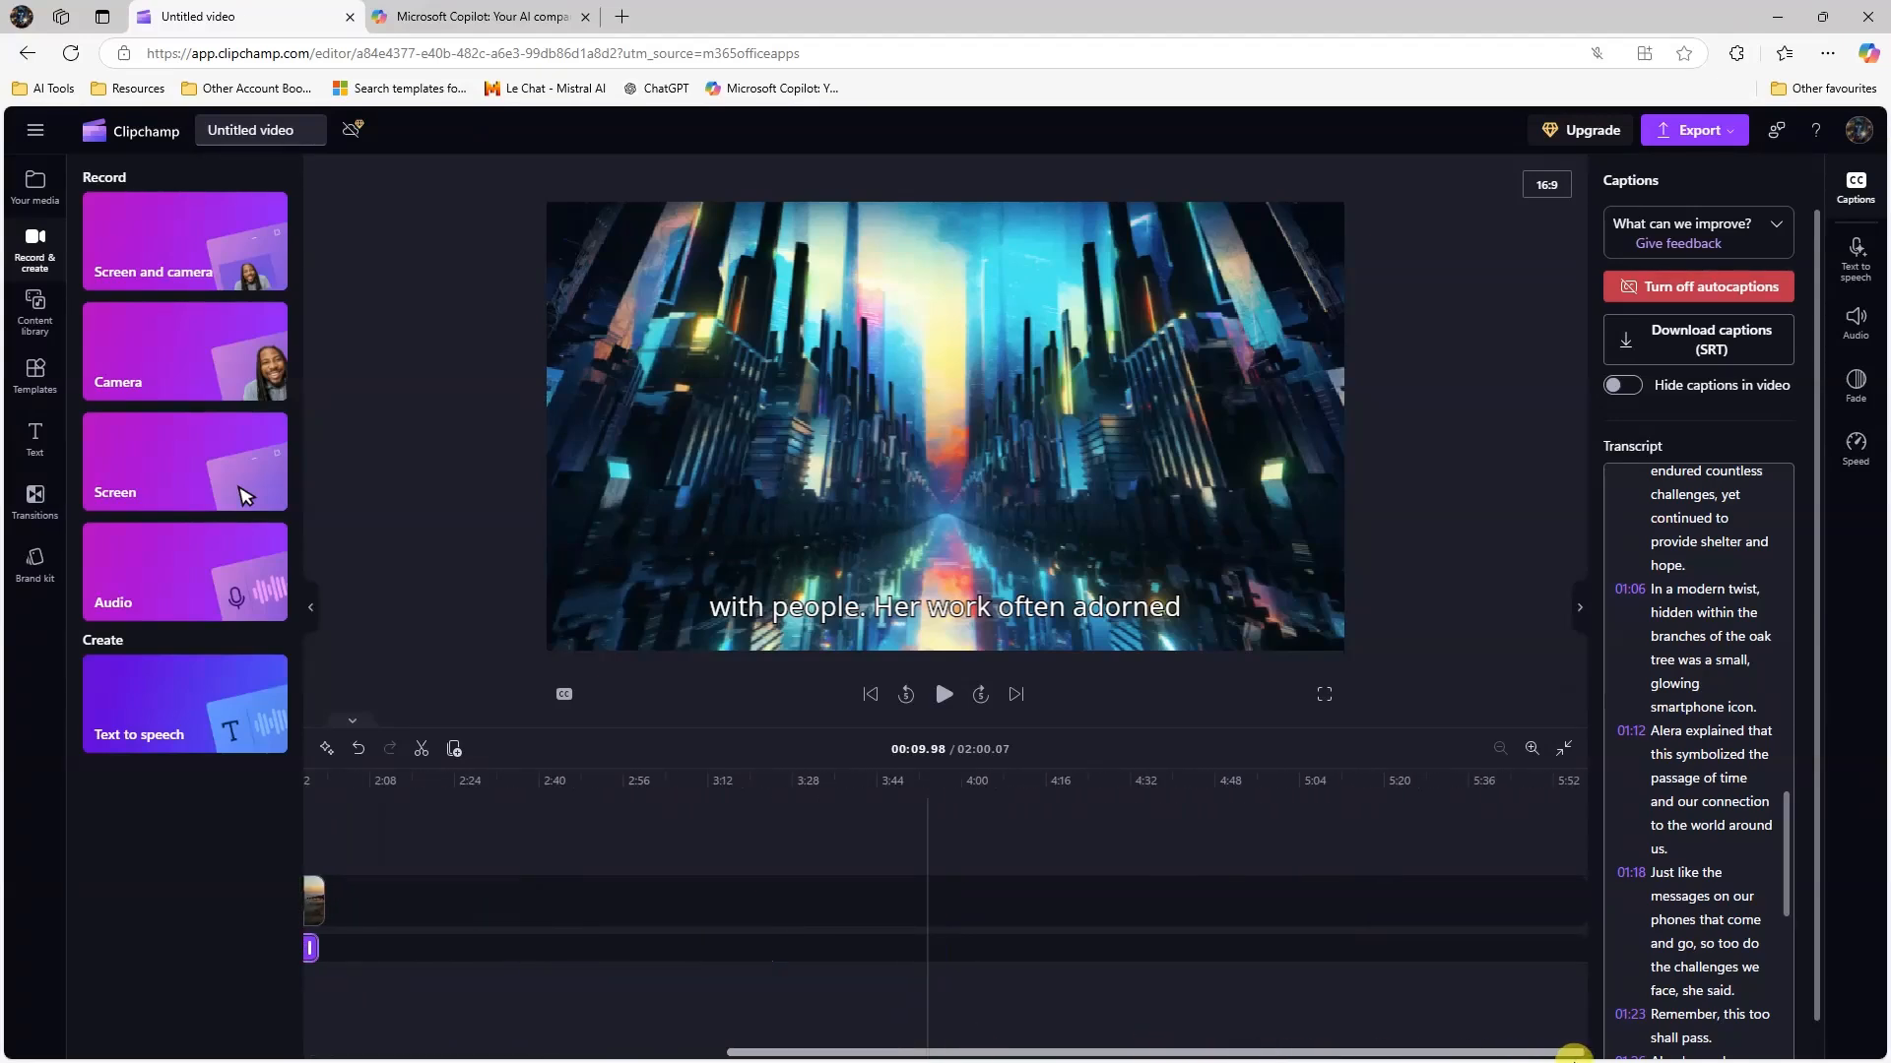
{"action": "left_click_drag", "start_coordinate": [1327, 1052], "coordinate": [434, 1014]}
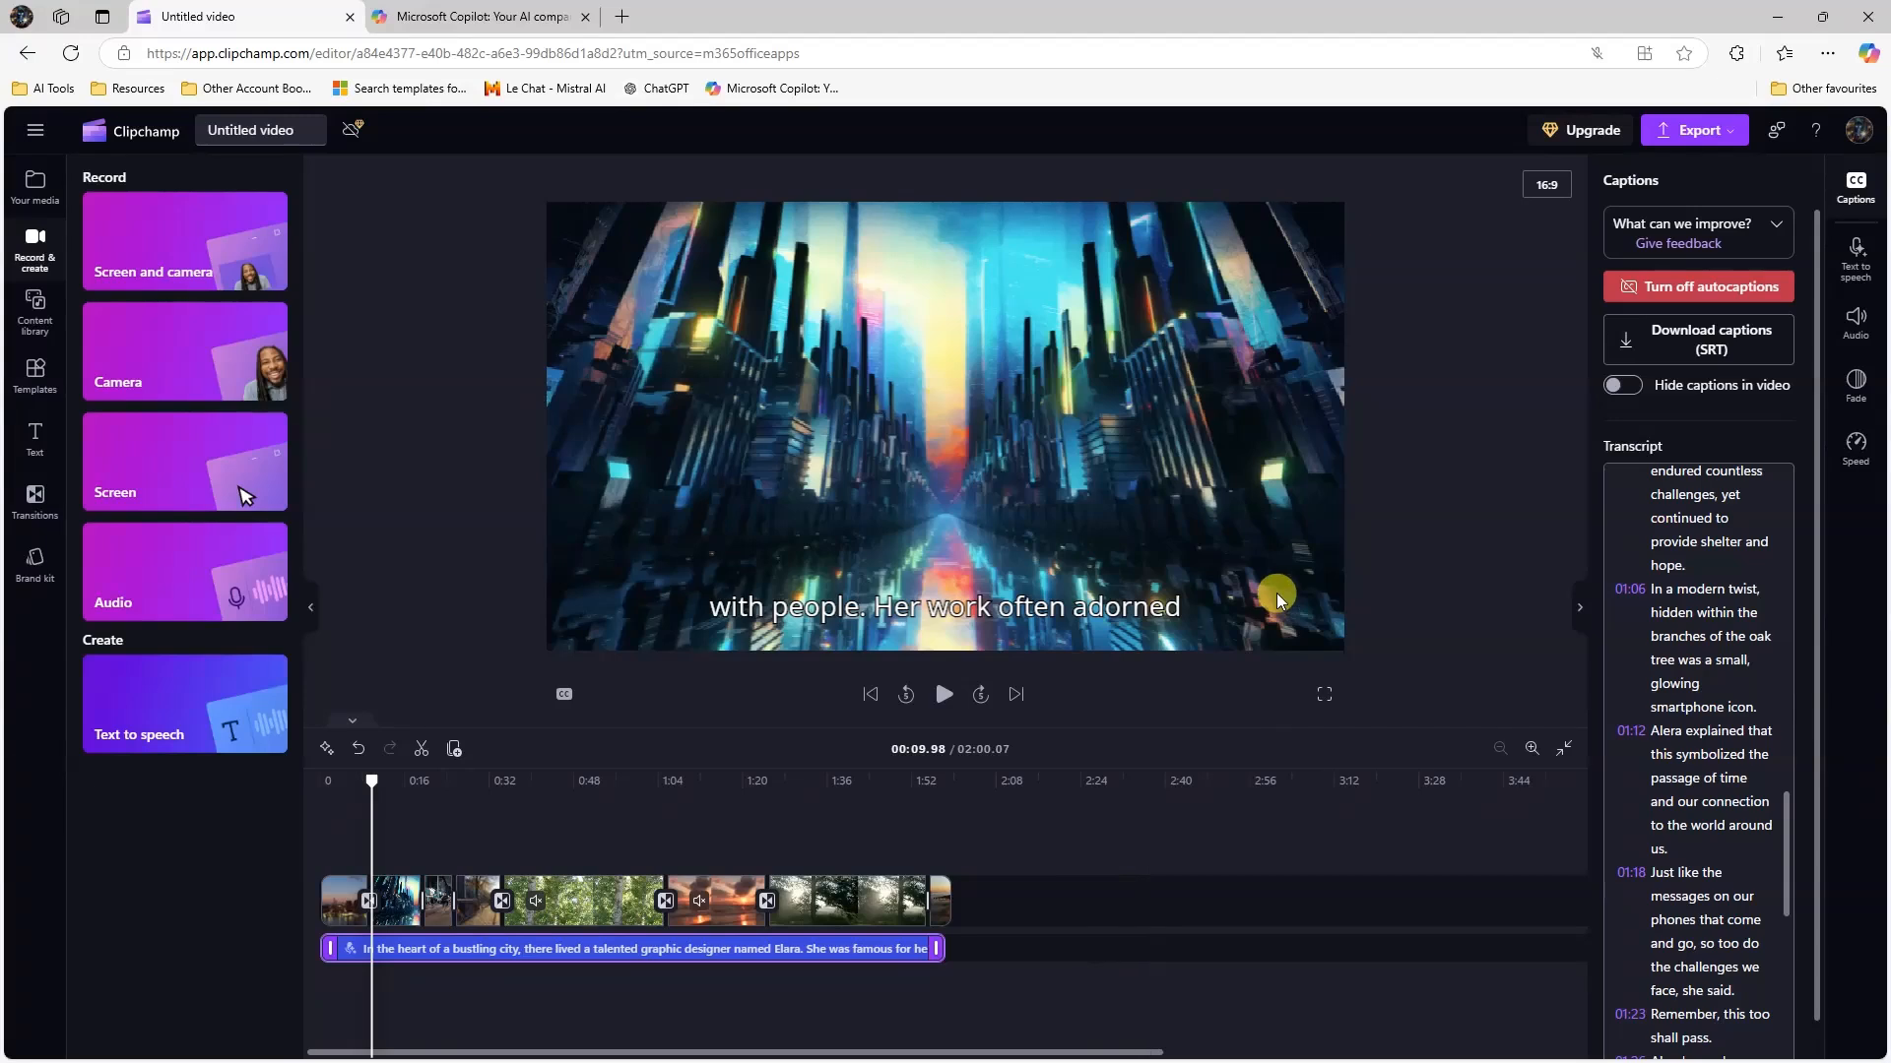
Pause on the first caption near the video's start and move the caption text up to the upper part of the frame.
{"action": "left_click", "coordinate": [870, 695]}
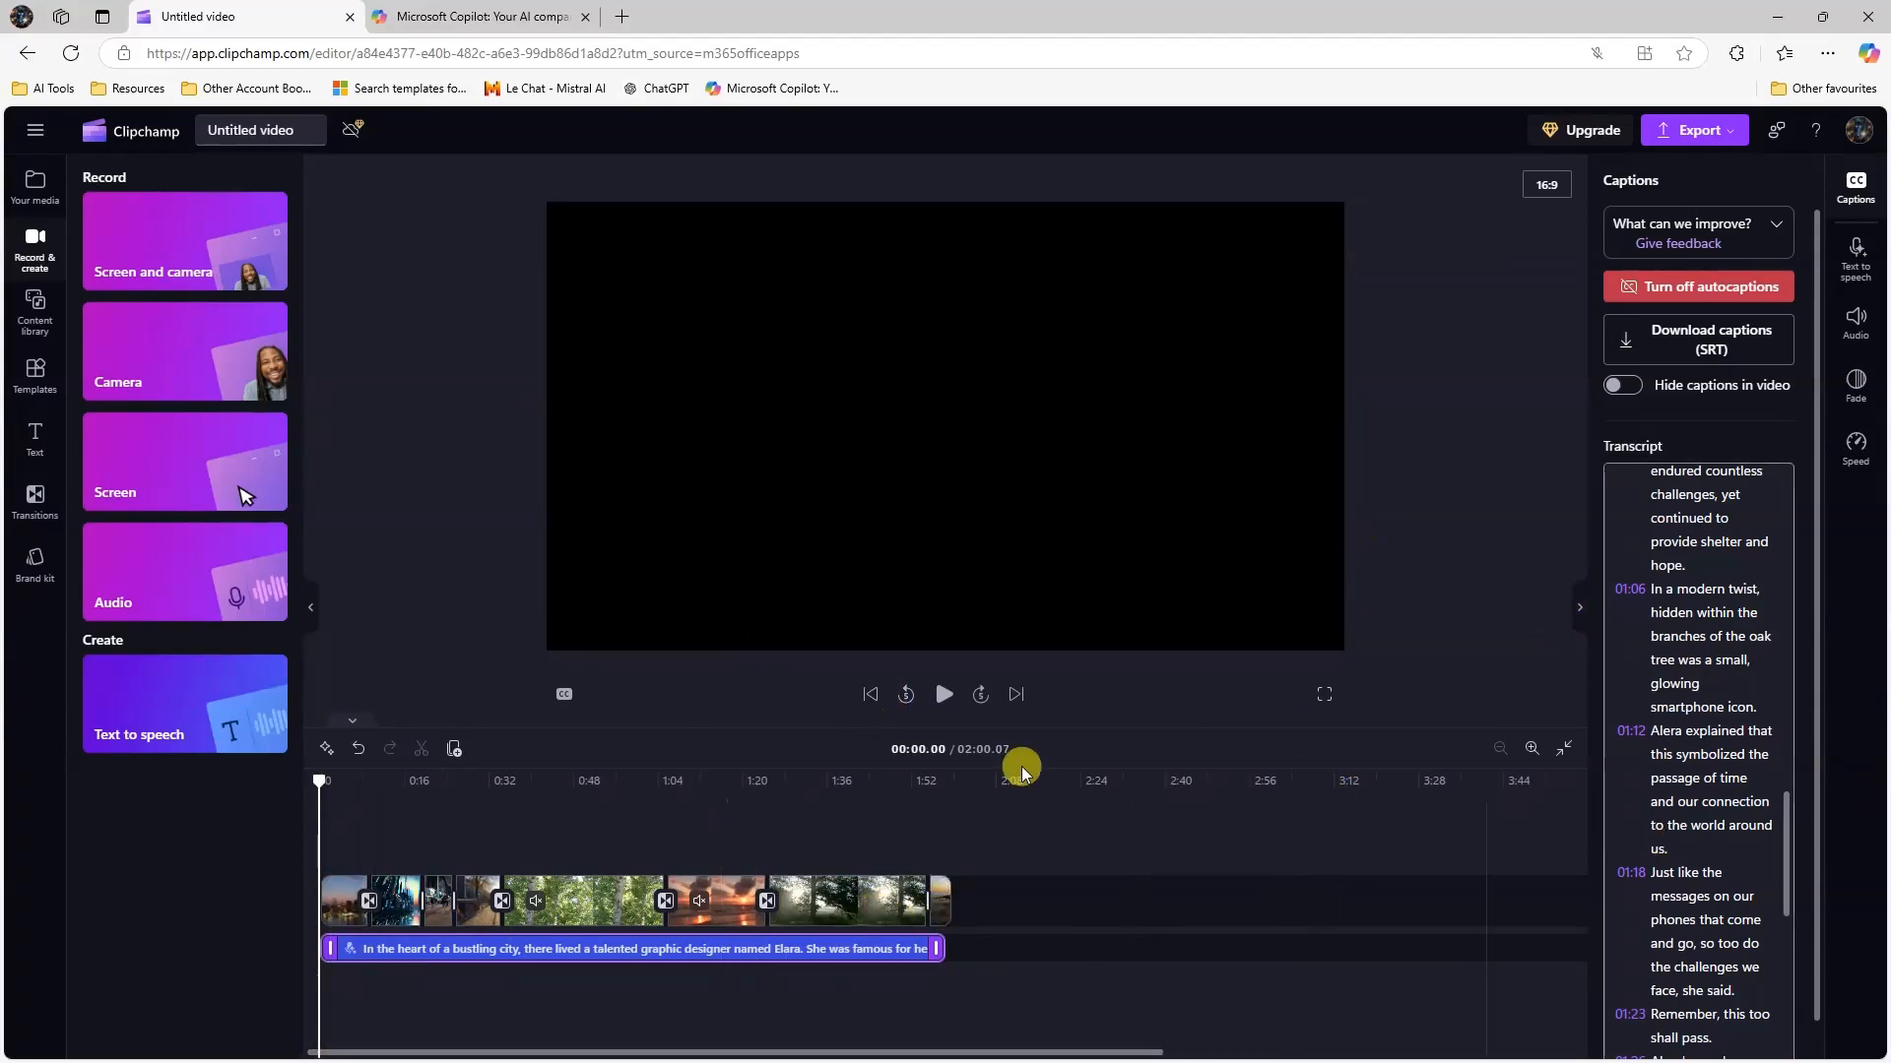
{"action": "left_click", "coordinate": [932, 573]}
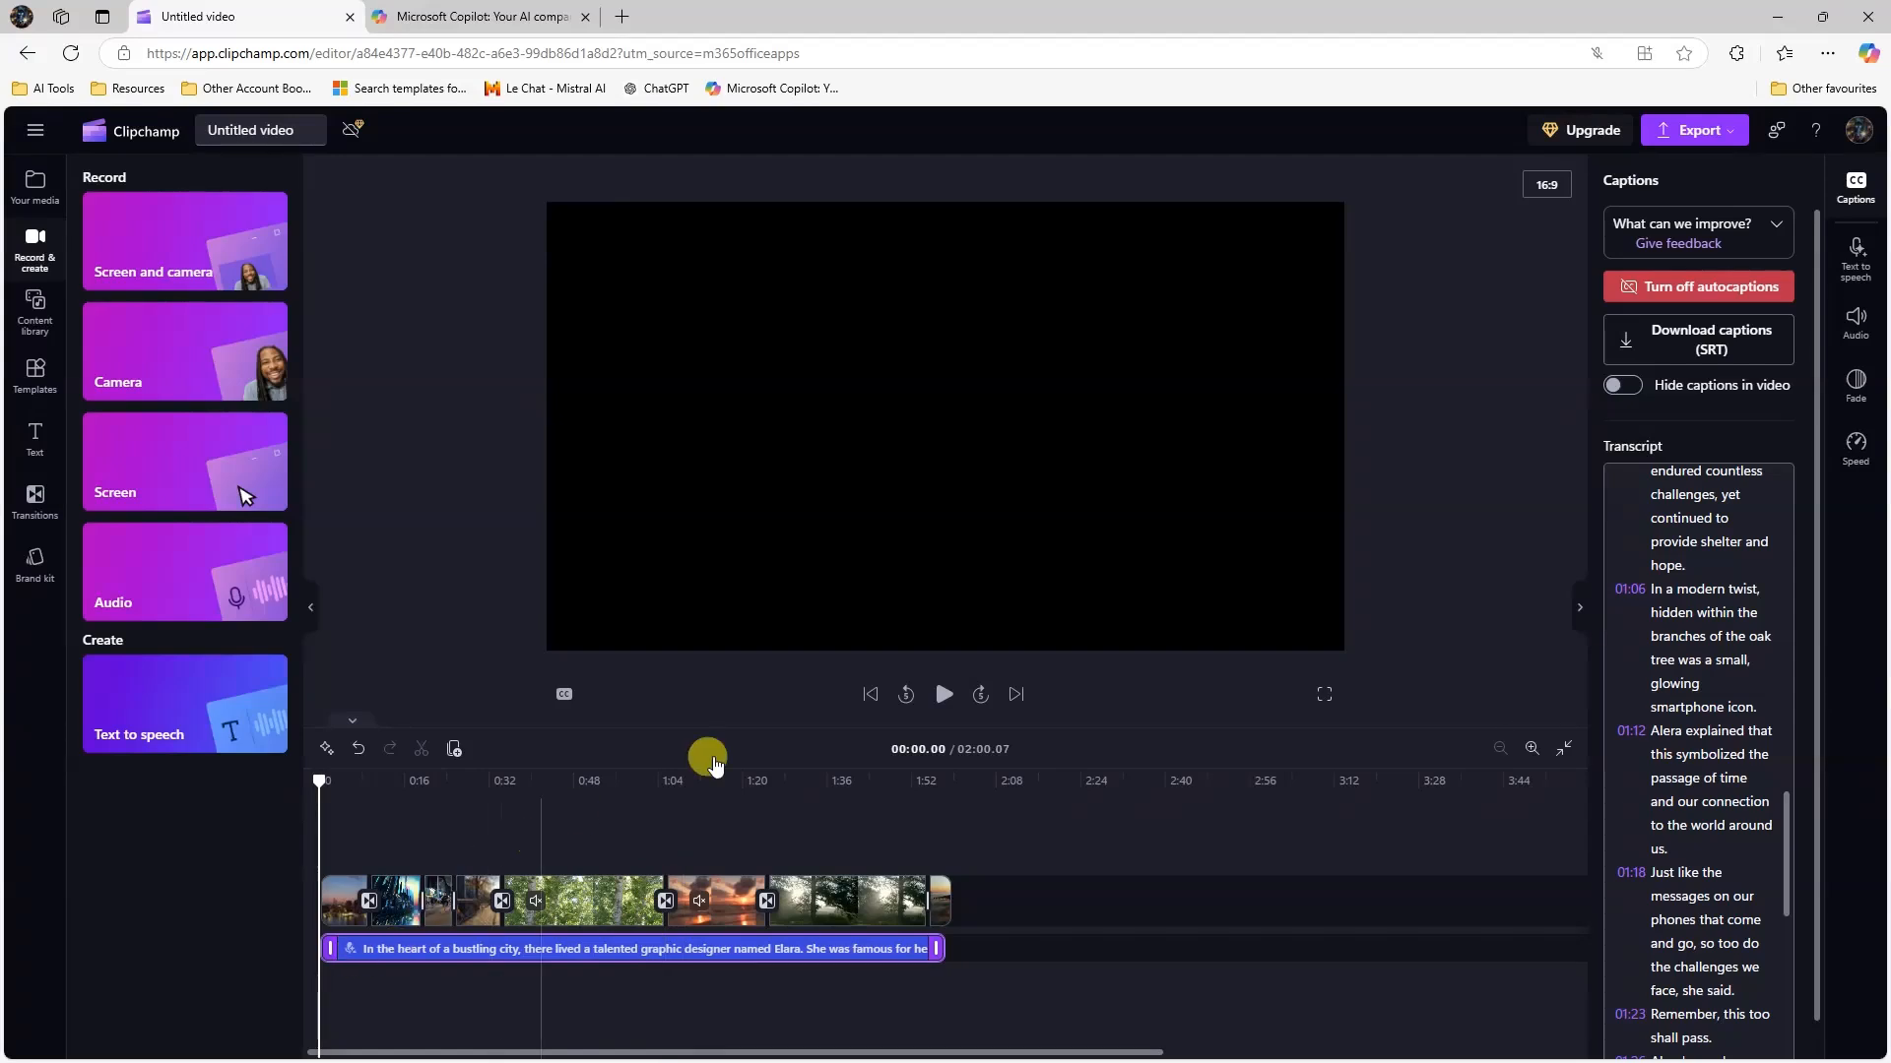
{"action": "scroll", "coordinate": [1674, 690], "scroll_direction": "up", "scroll_amount": 15}
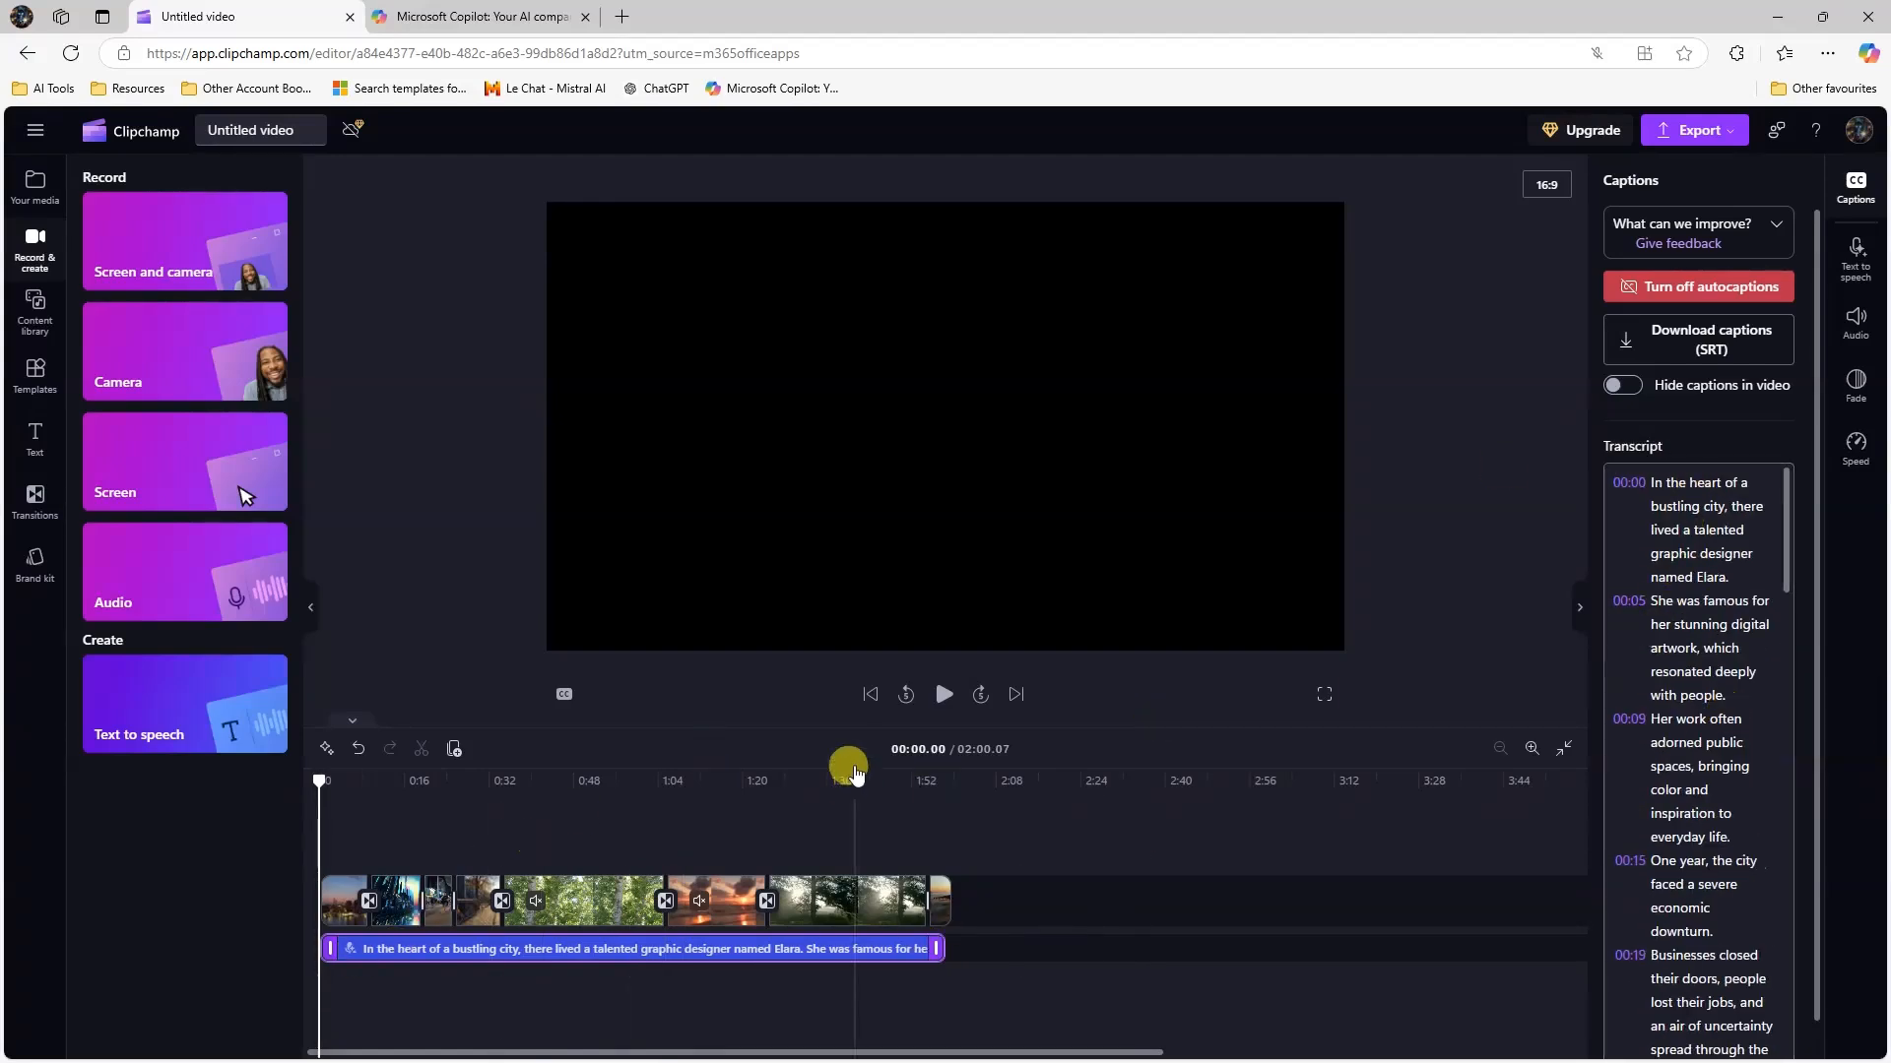
{"action": "left_click", "coordinate": [945, 697]}
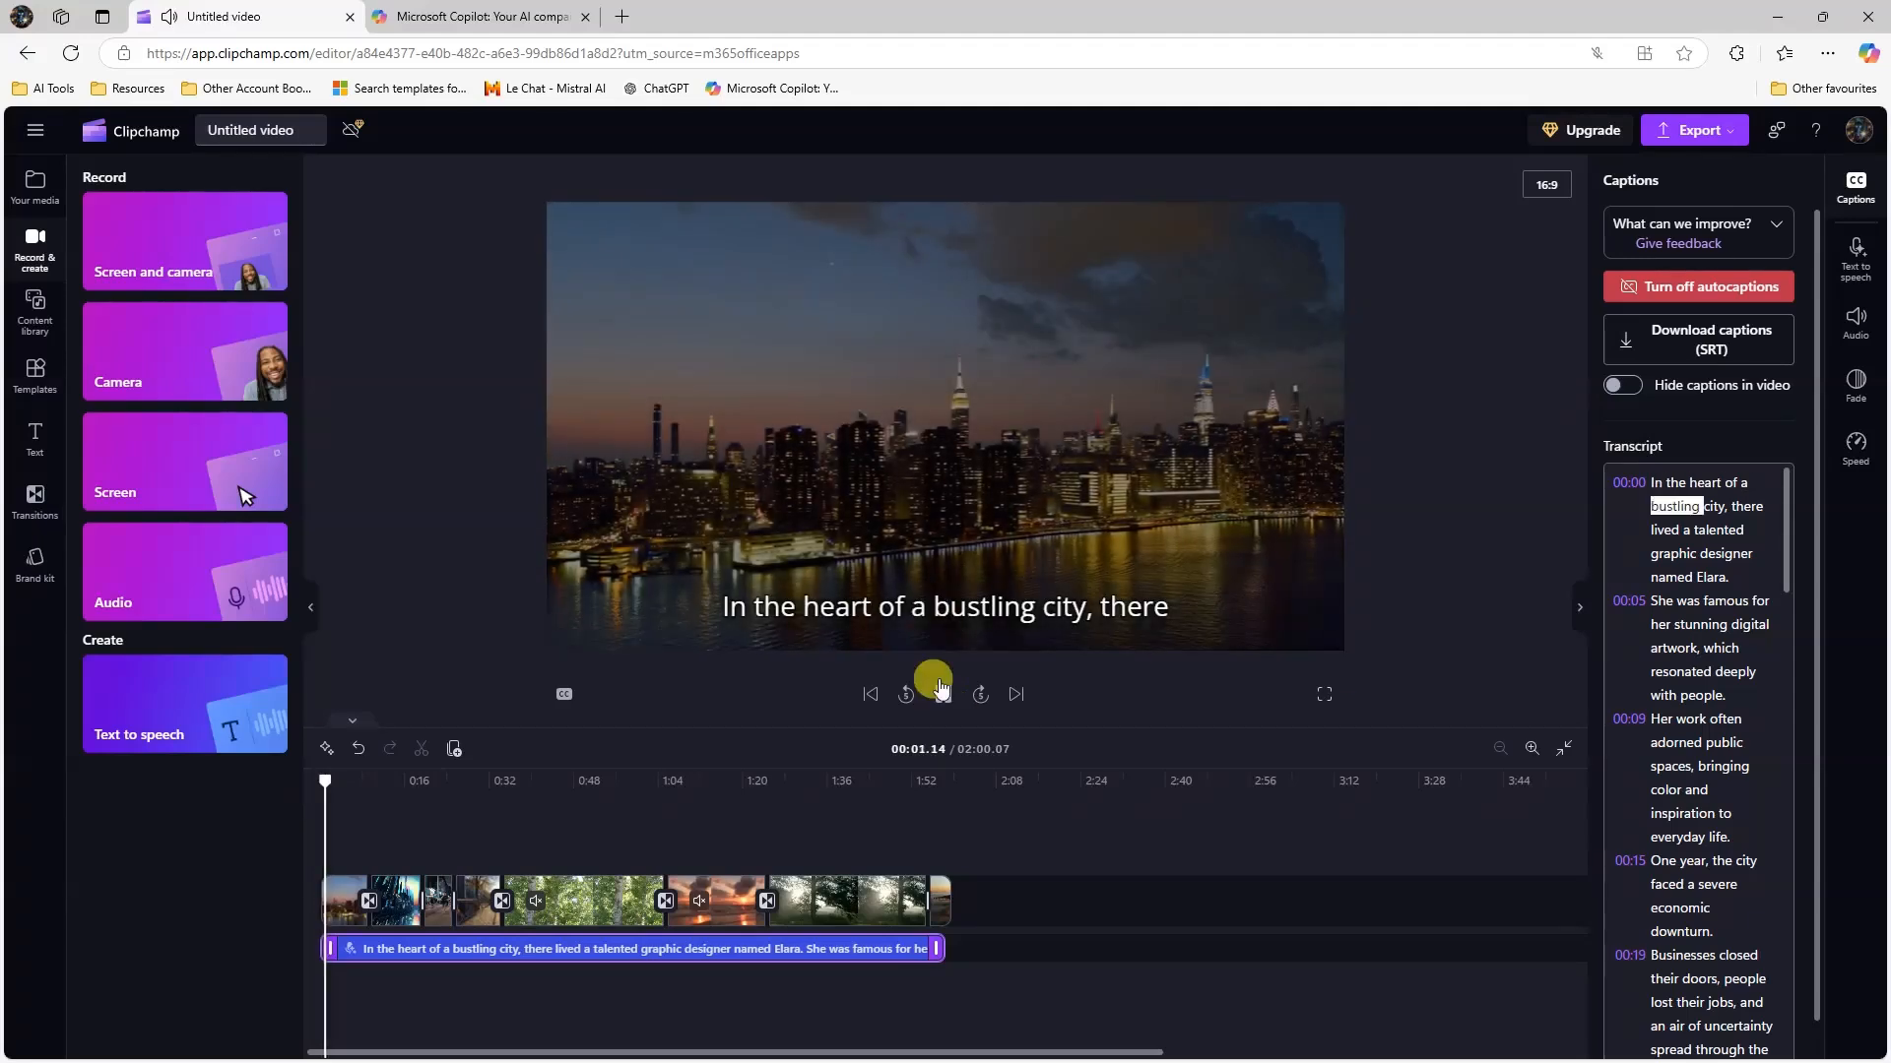
{"action": "left_click", "coordinate": [943, 694]}
{"action": "left_click", "coordinate": [981, 608]}
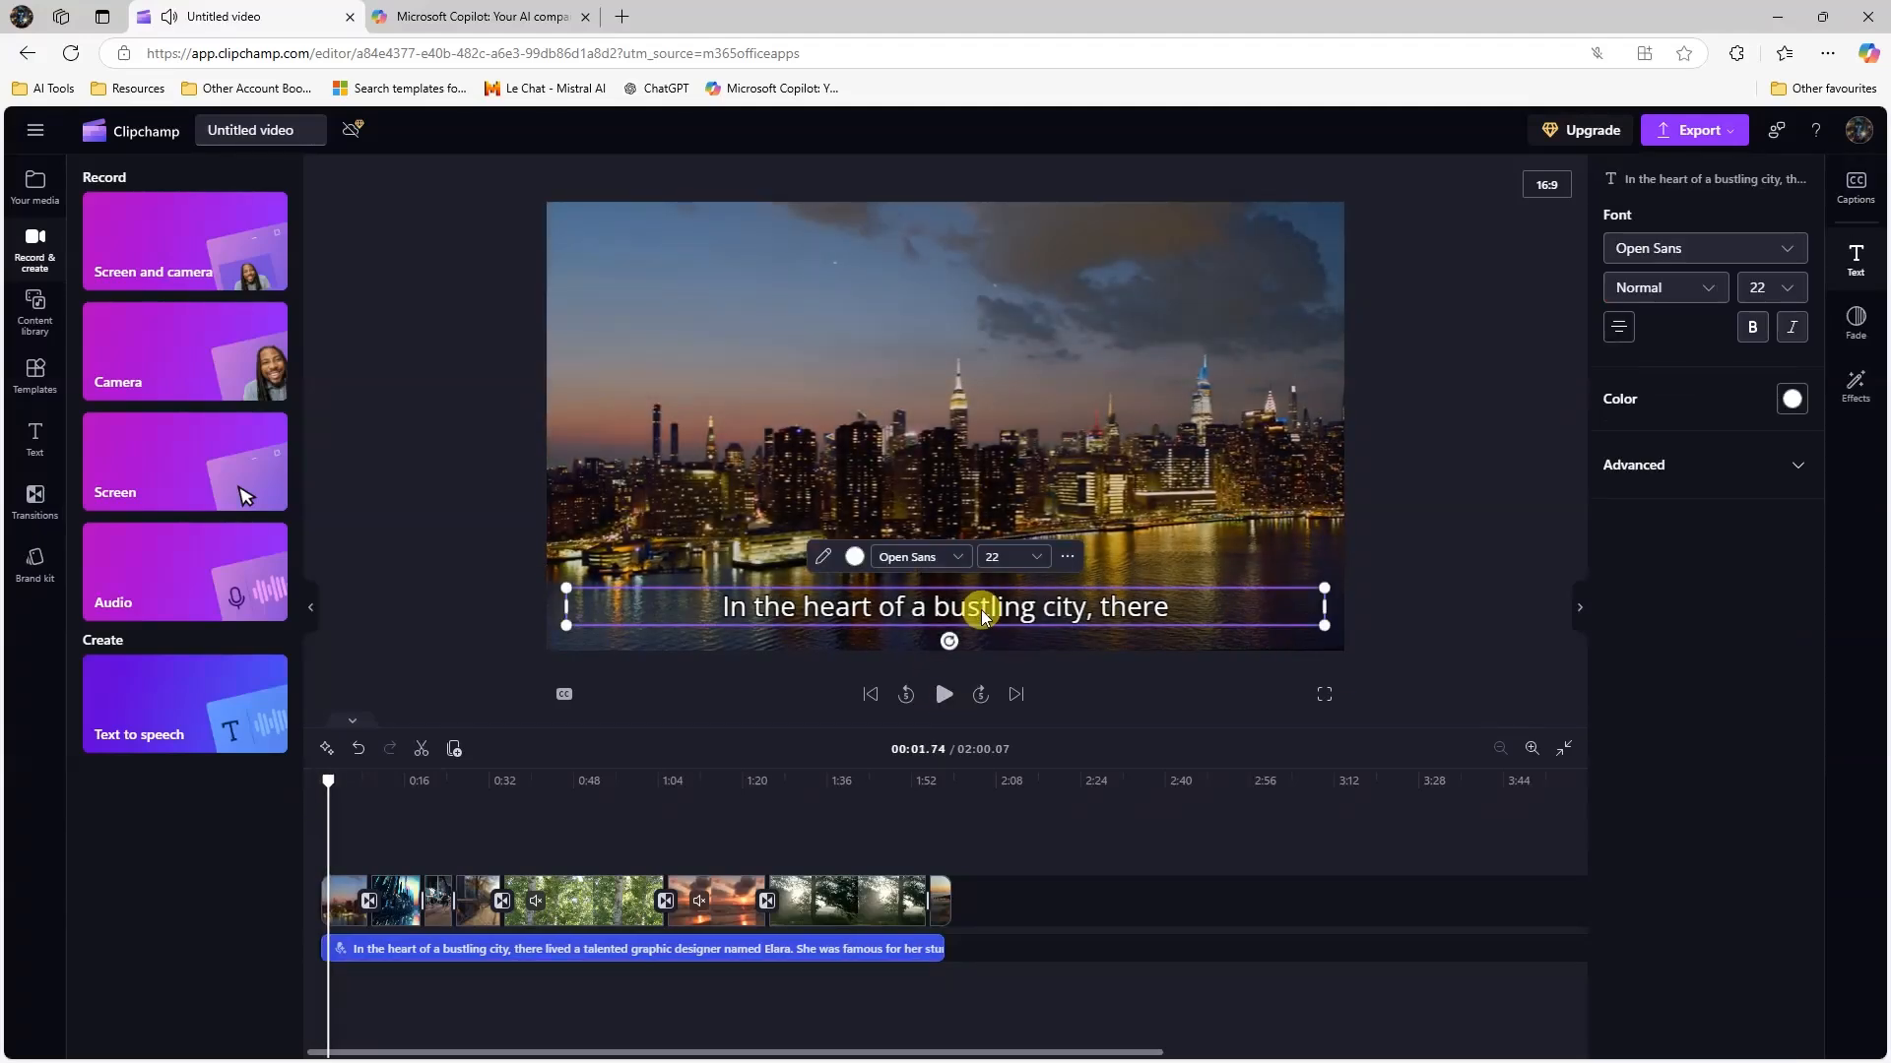
{"action": "left_click_drag", "start_coordinate": [1034, 609], "coordinate": [1015, 323]}
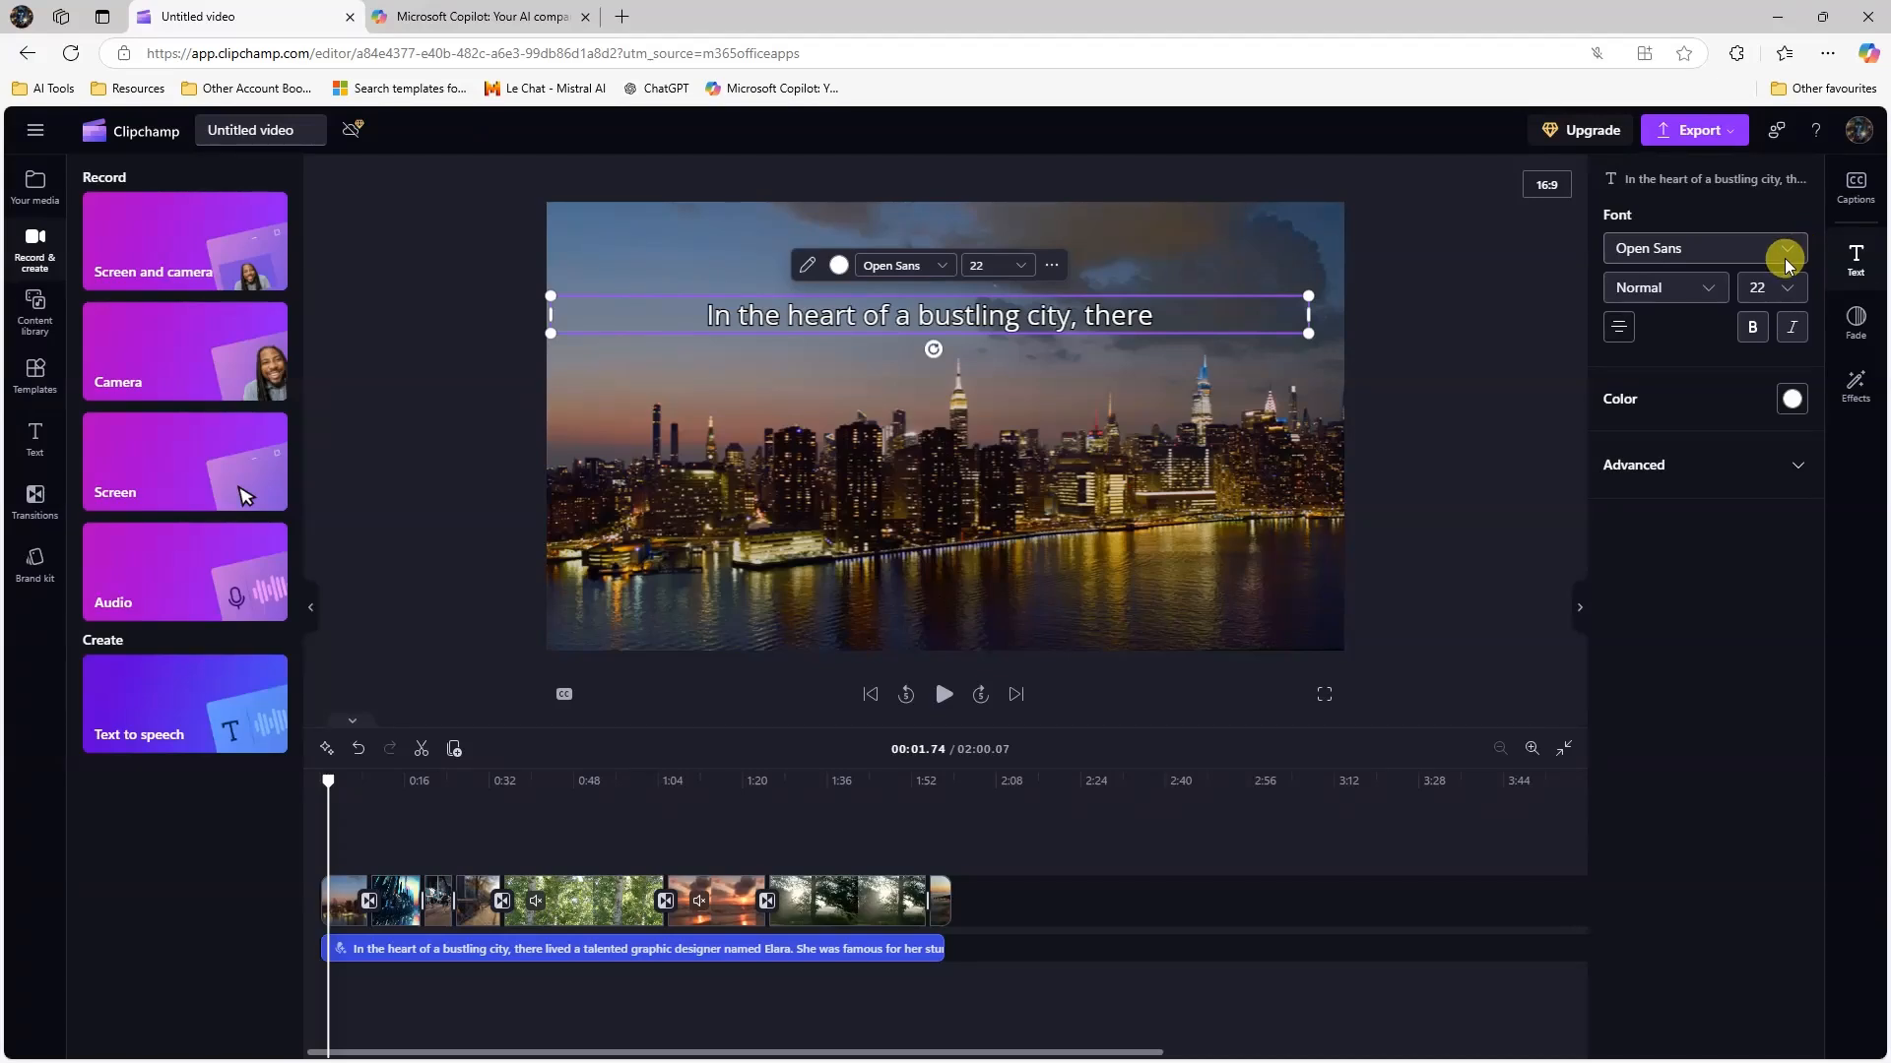
{"action": "left_click", "coordinate": [1785, 258]}
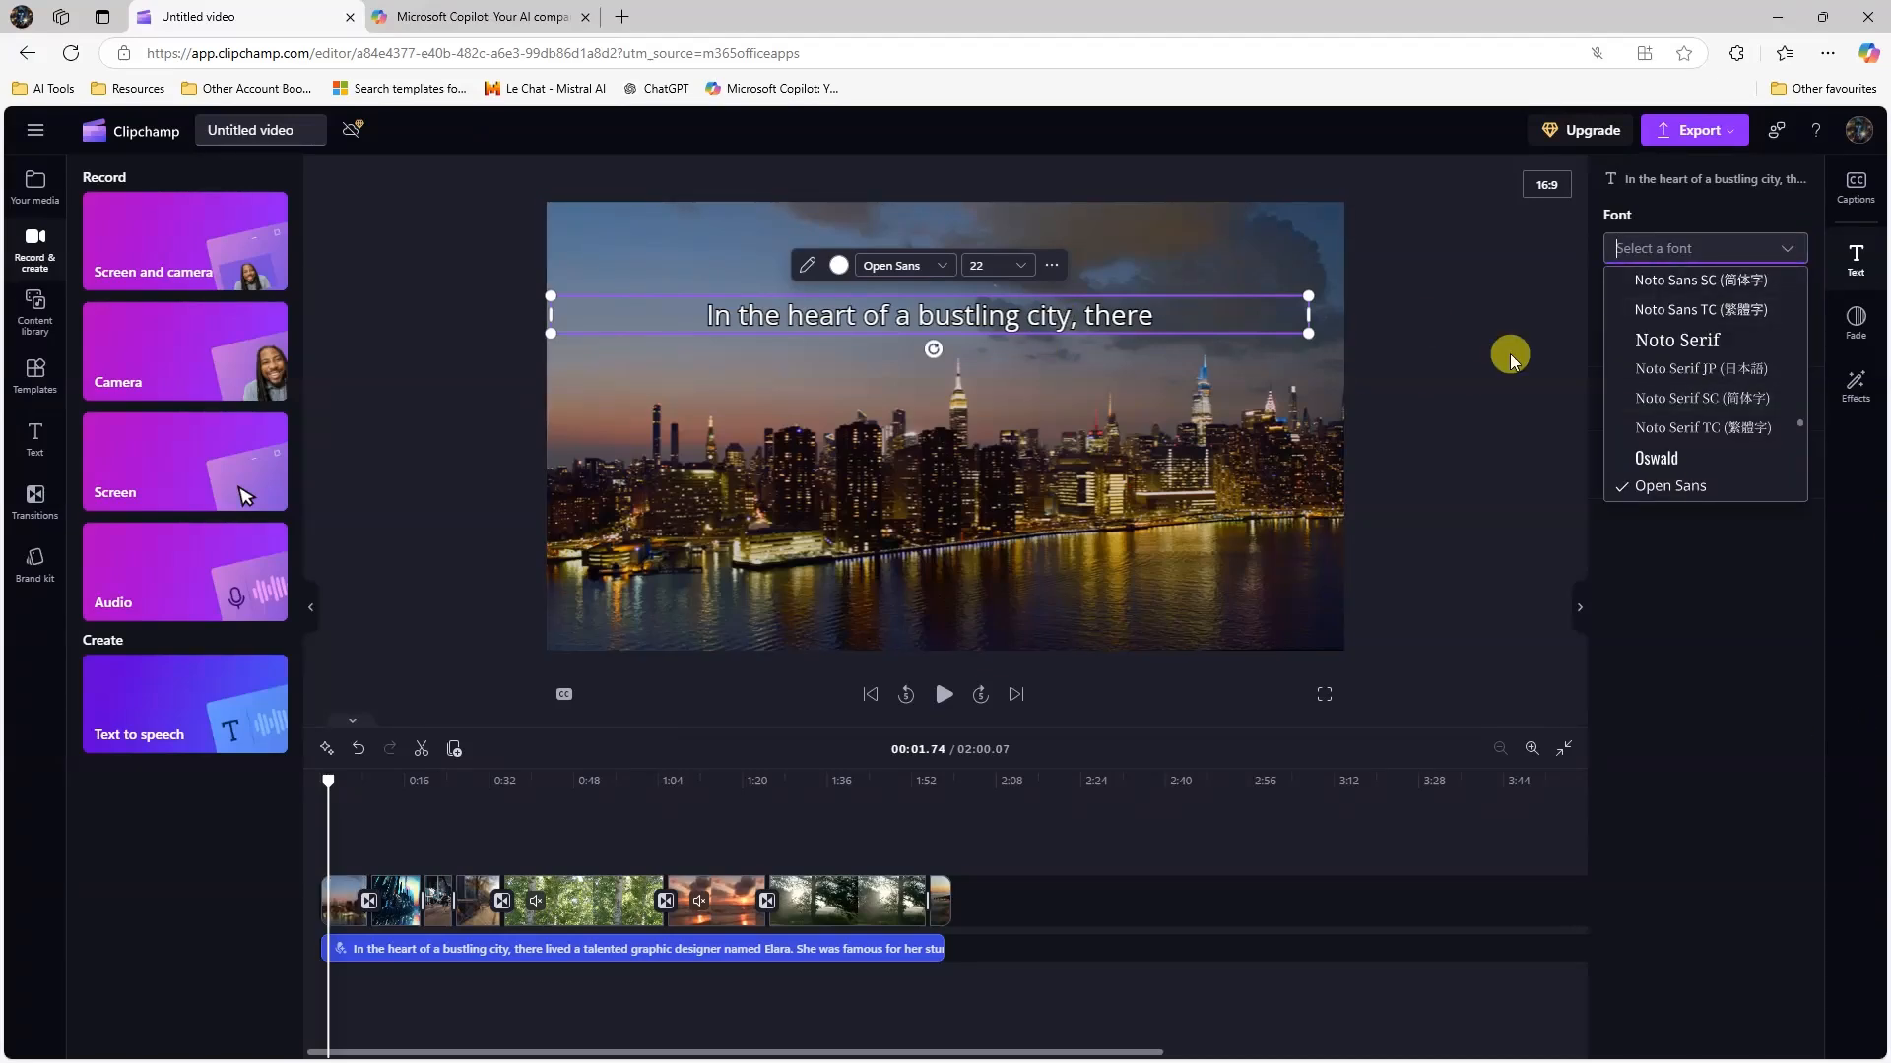
{"action": "left_click", "coordinate": [1051, 266]}
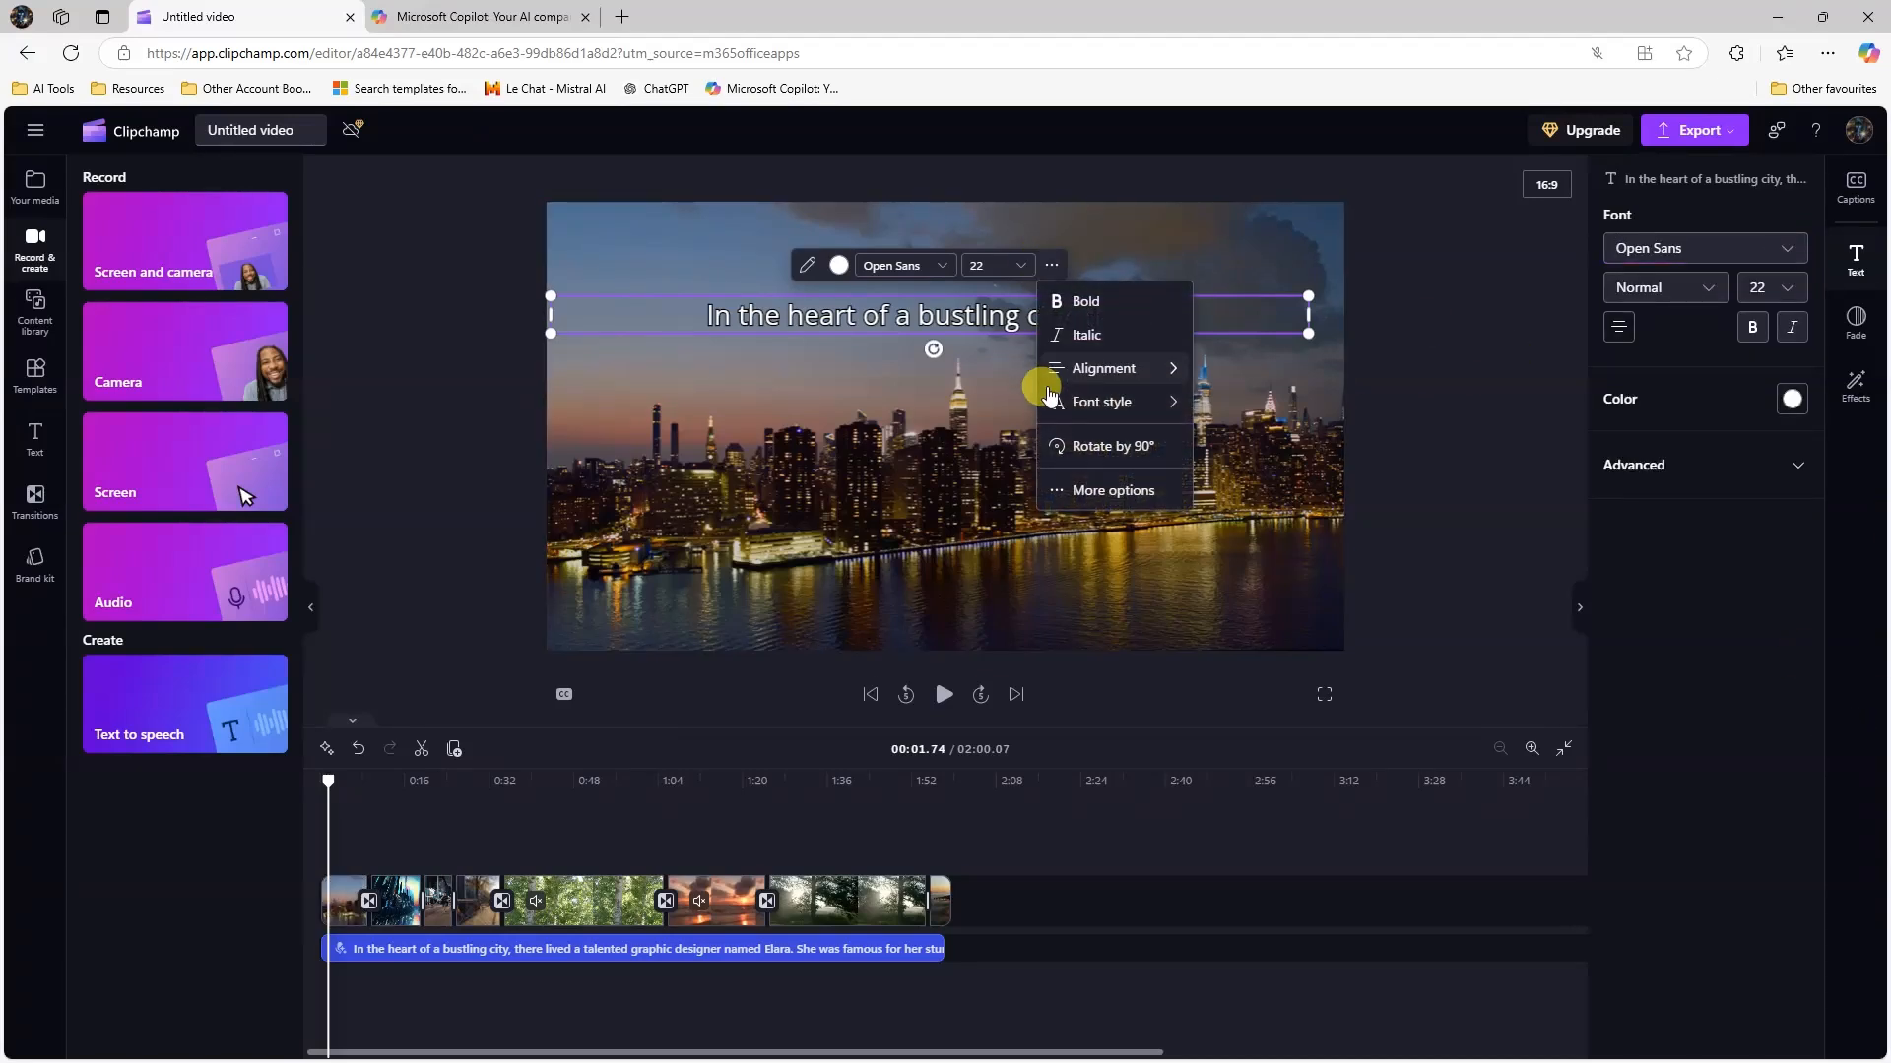
{"action": "left_click", "coordinate": [1113, 493]}
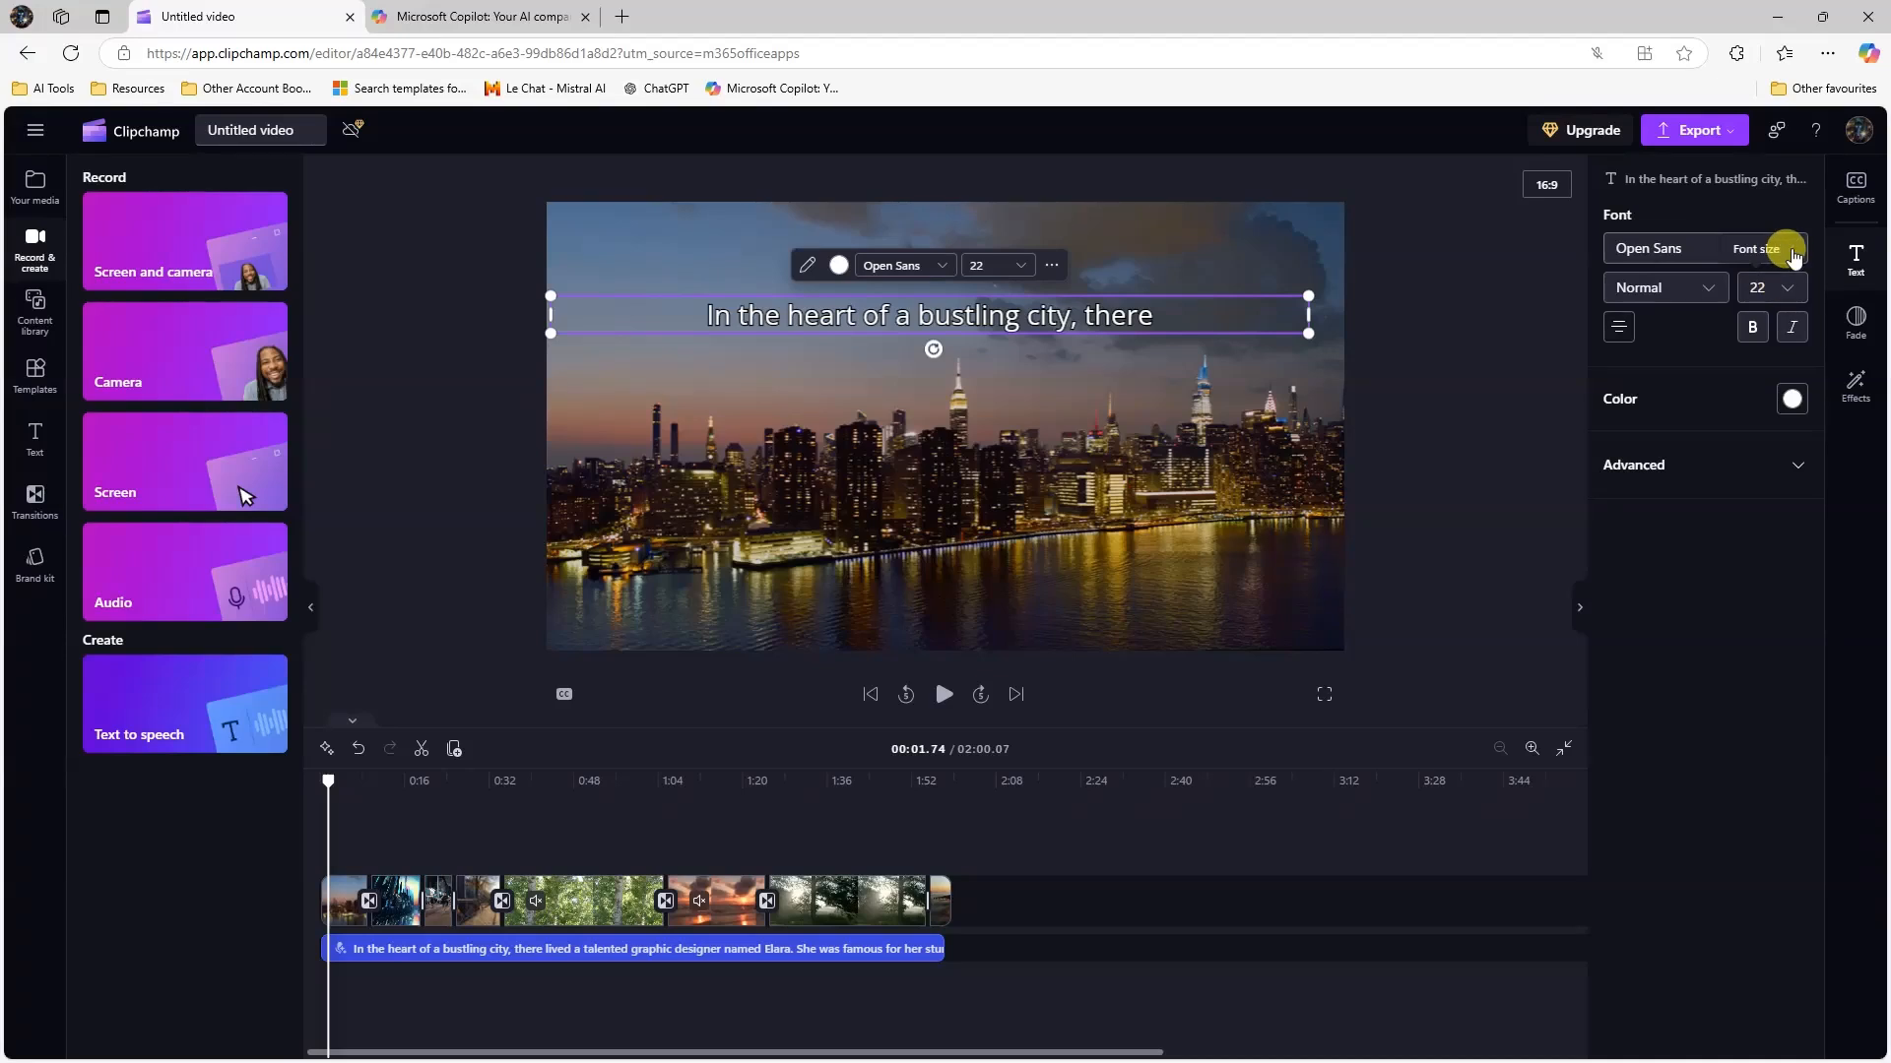
Change the caption font to Recoleta Black.
{"action": "left_click", "coordinate": [1792, 256]}
{"action": "scroll", "coordinate": [1688, 434], "scroll_direction": "down", "scroll_amount": 10}
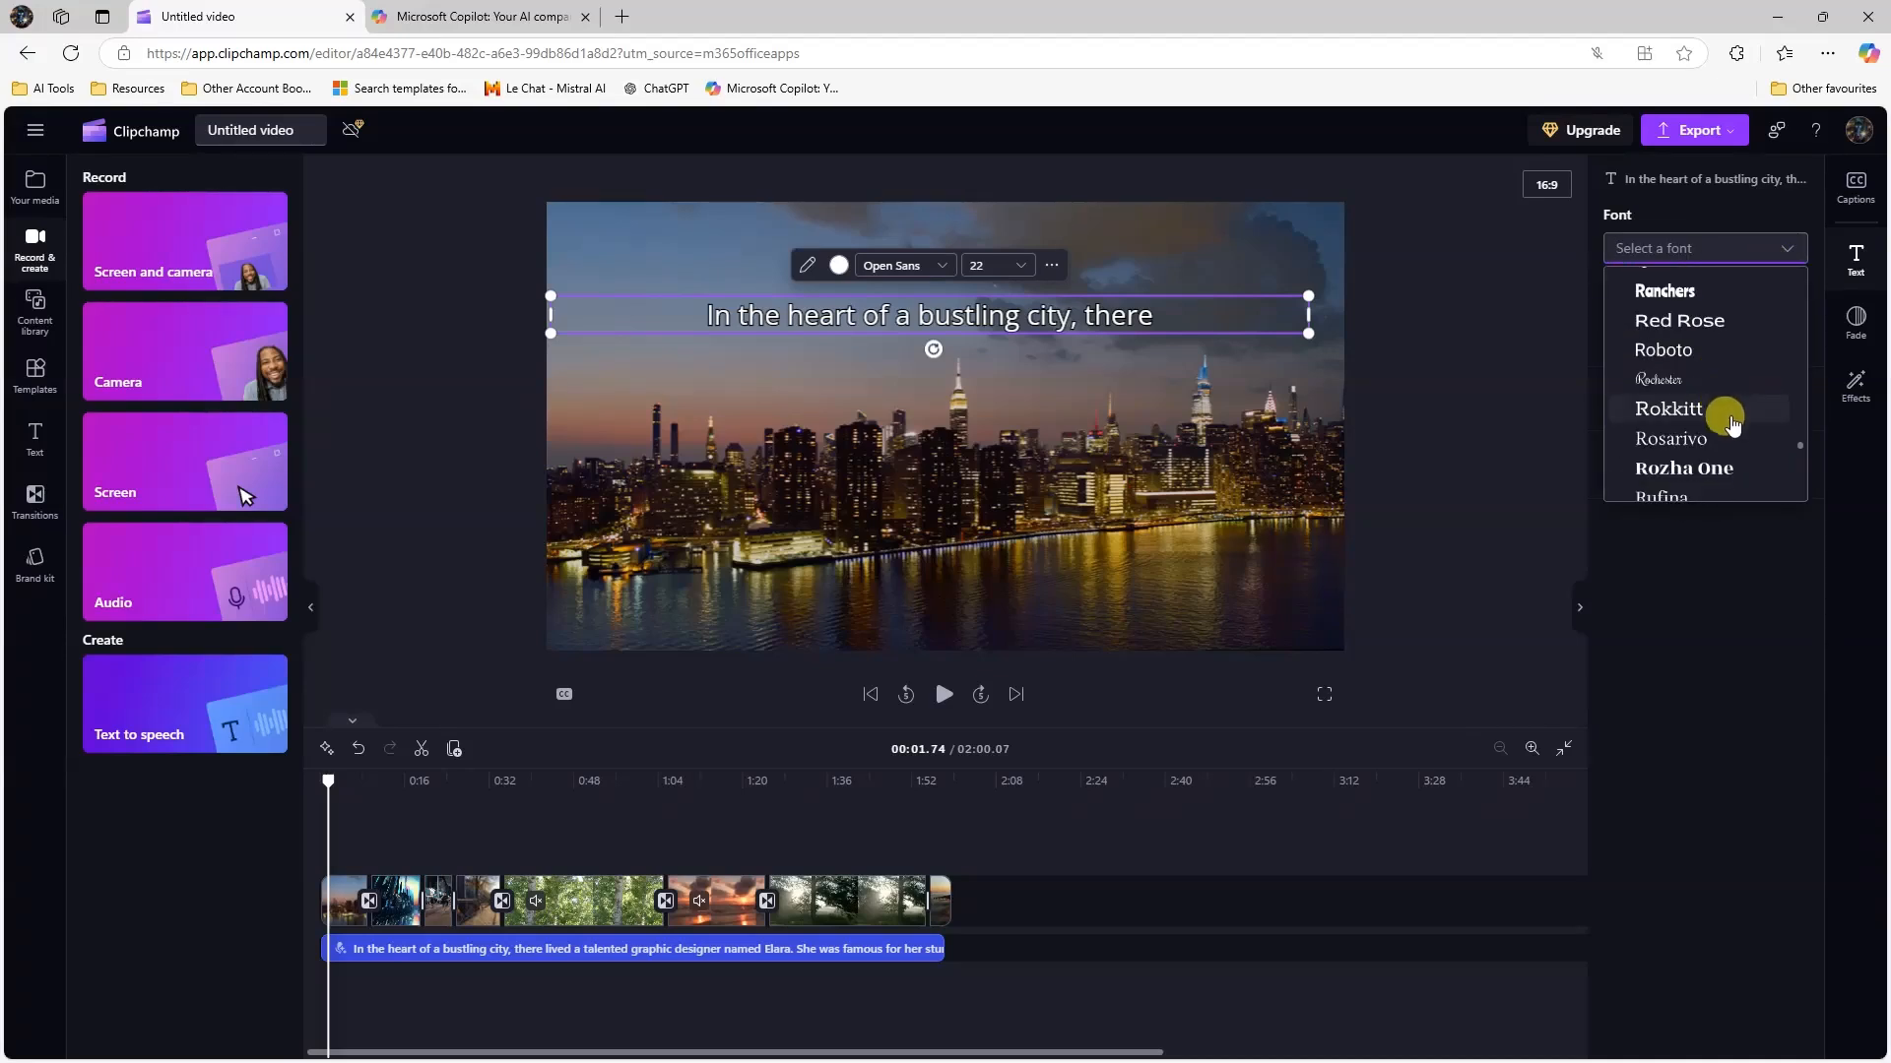
{"action": "scroll", "coordinate": [1733, 424], "scroll_direction": "down", "scroll_amount": 15}
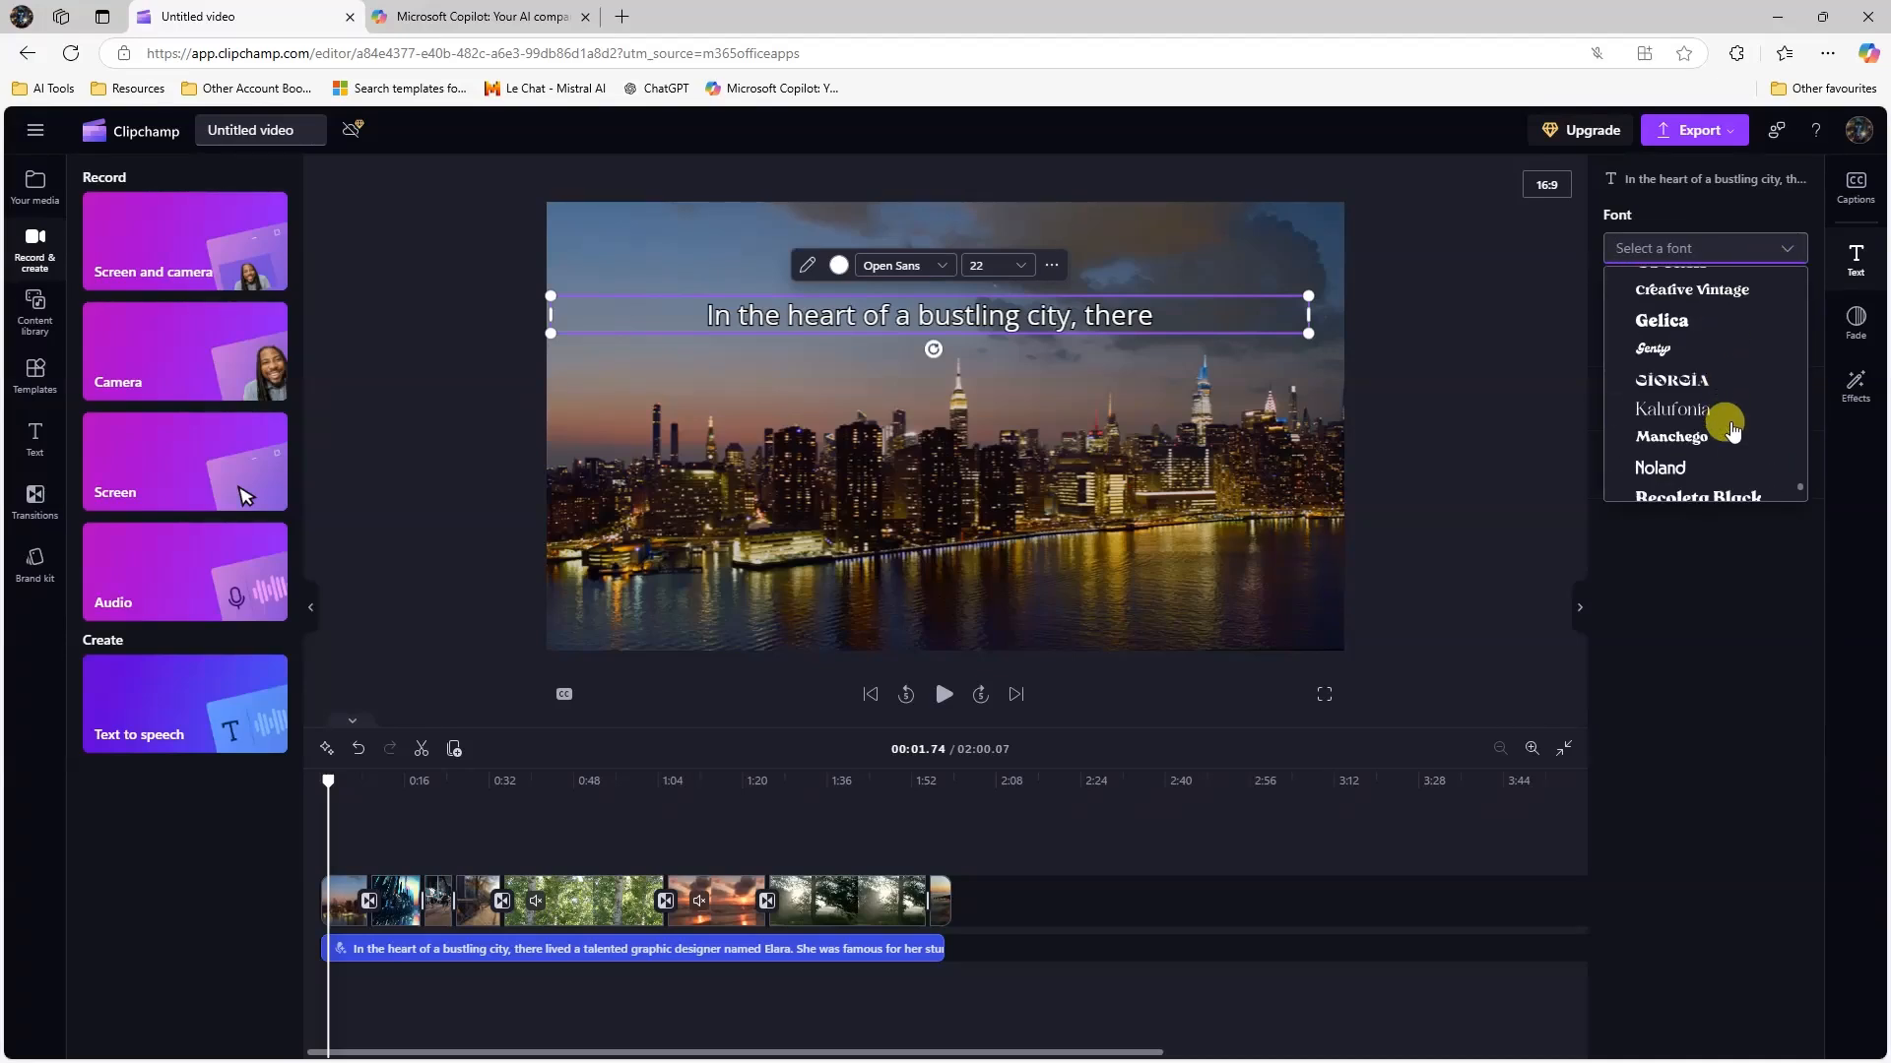
{"action": "scroll", "coordinate": [1731, 413], "scroll_direction": "down", "scroll_amount": 3}
{"action": "left_click", "coordinate": [1725, 357]}
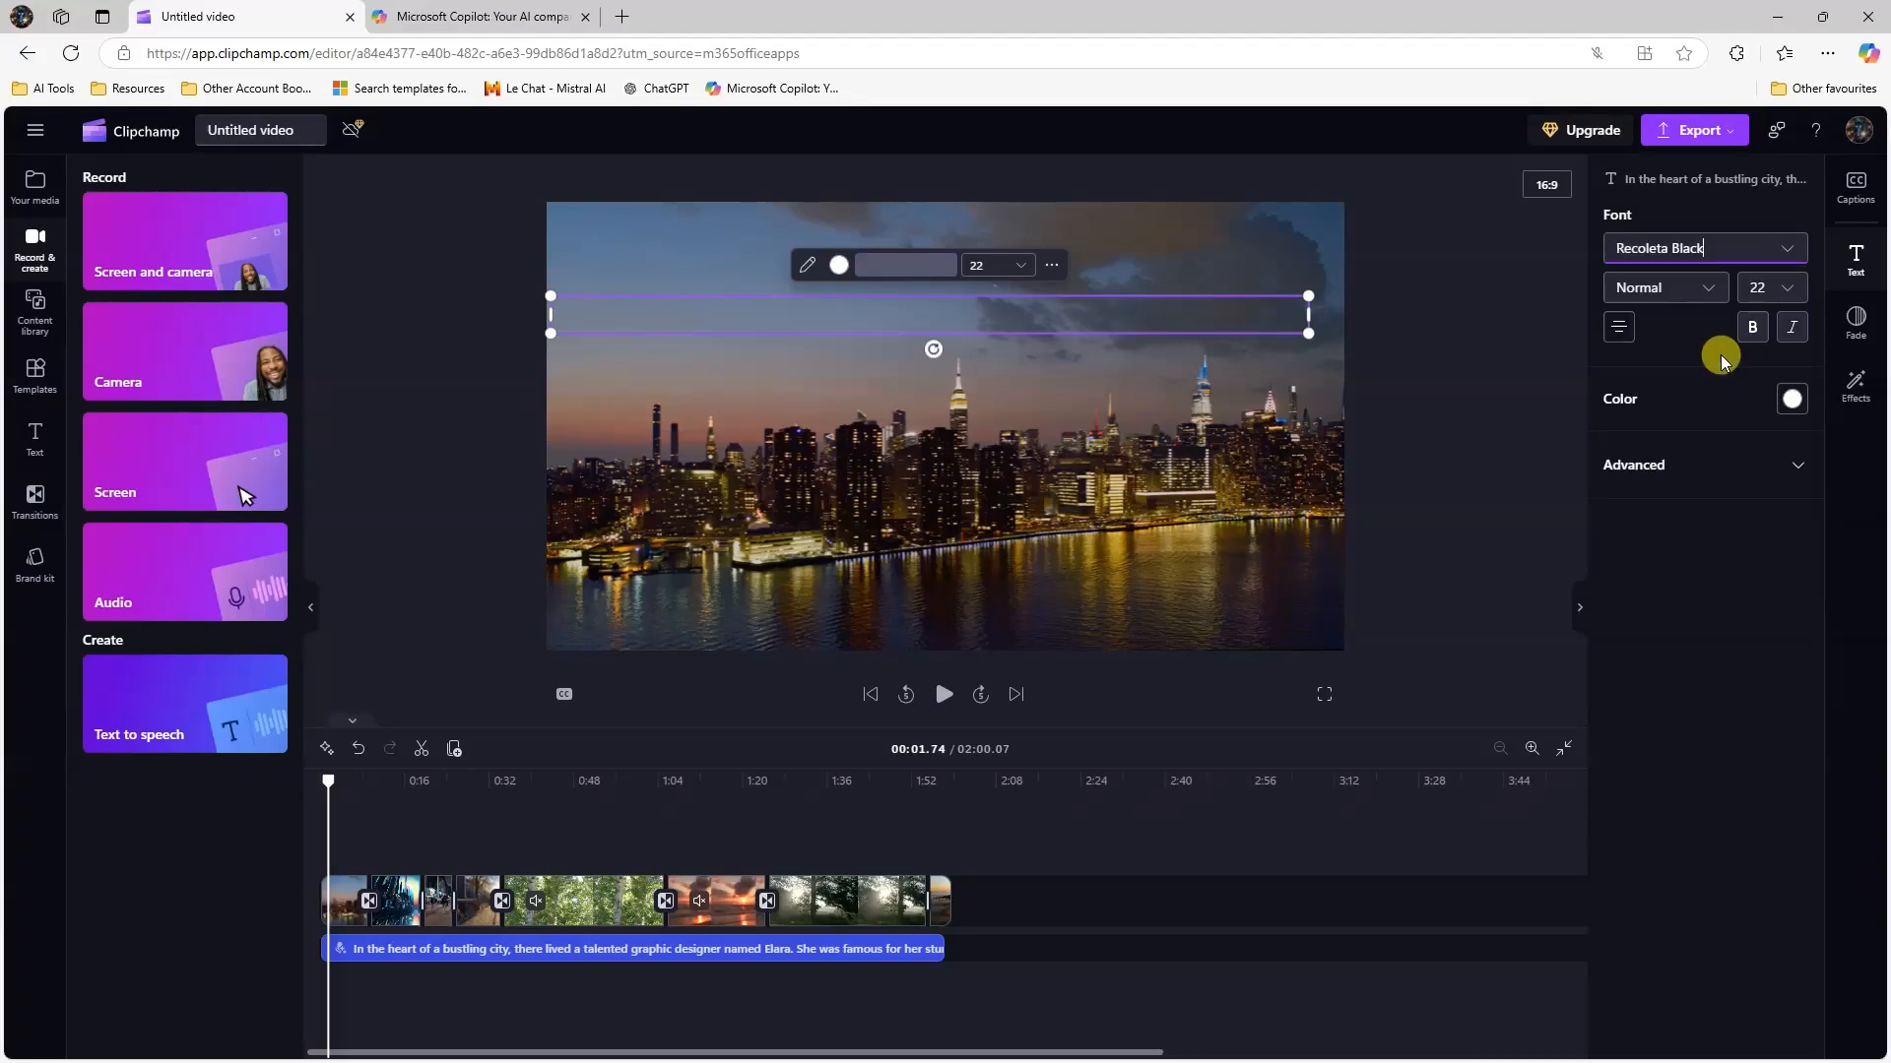
Set the caption text size to 32.
{"action": "left_click", "coordinate": [1713, 300]}
{"action": "left_click", "coordinate": [1790, 295]}
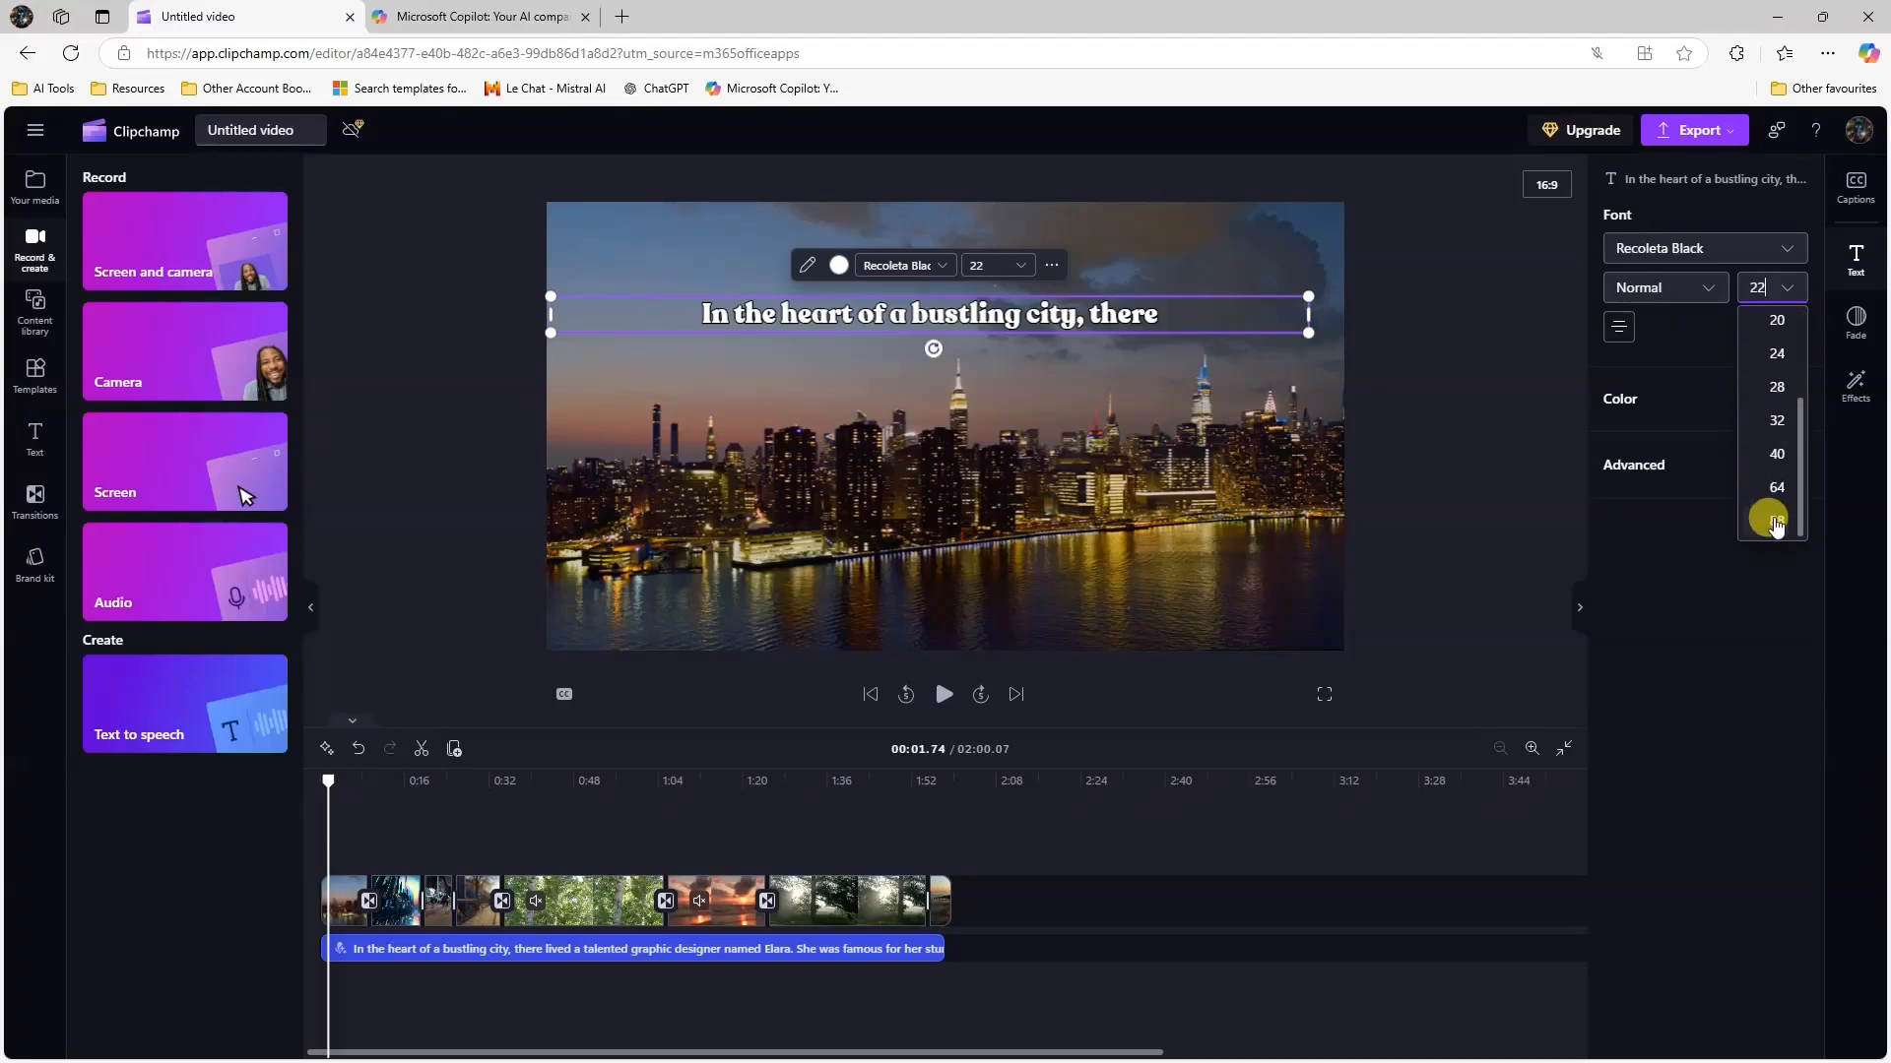
{"action": "scroll", "coordinate": [1780, 497], "scroll_direction": "down", "scroll_amount": 1}
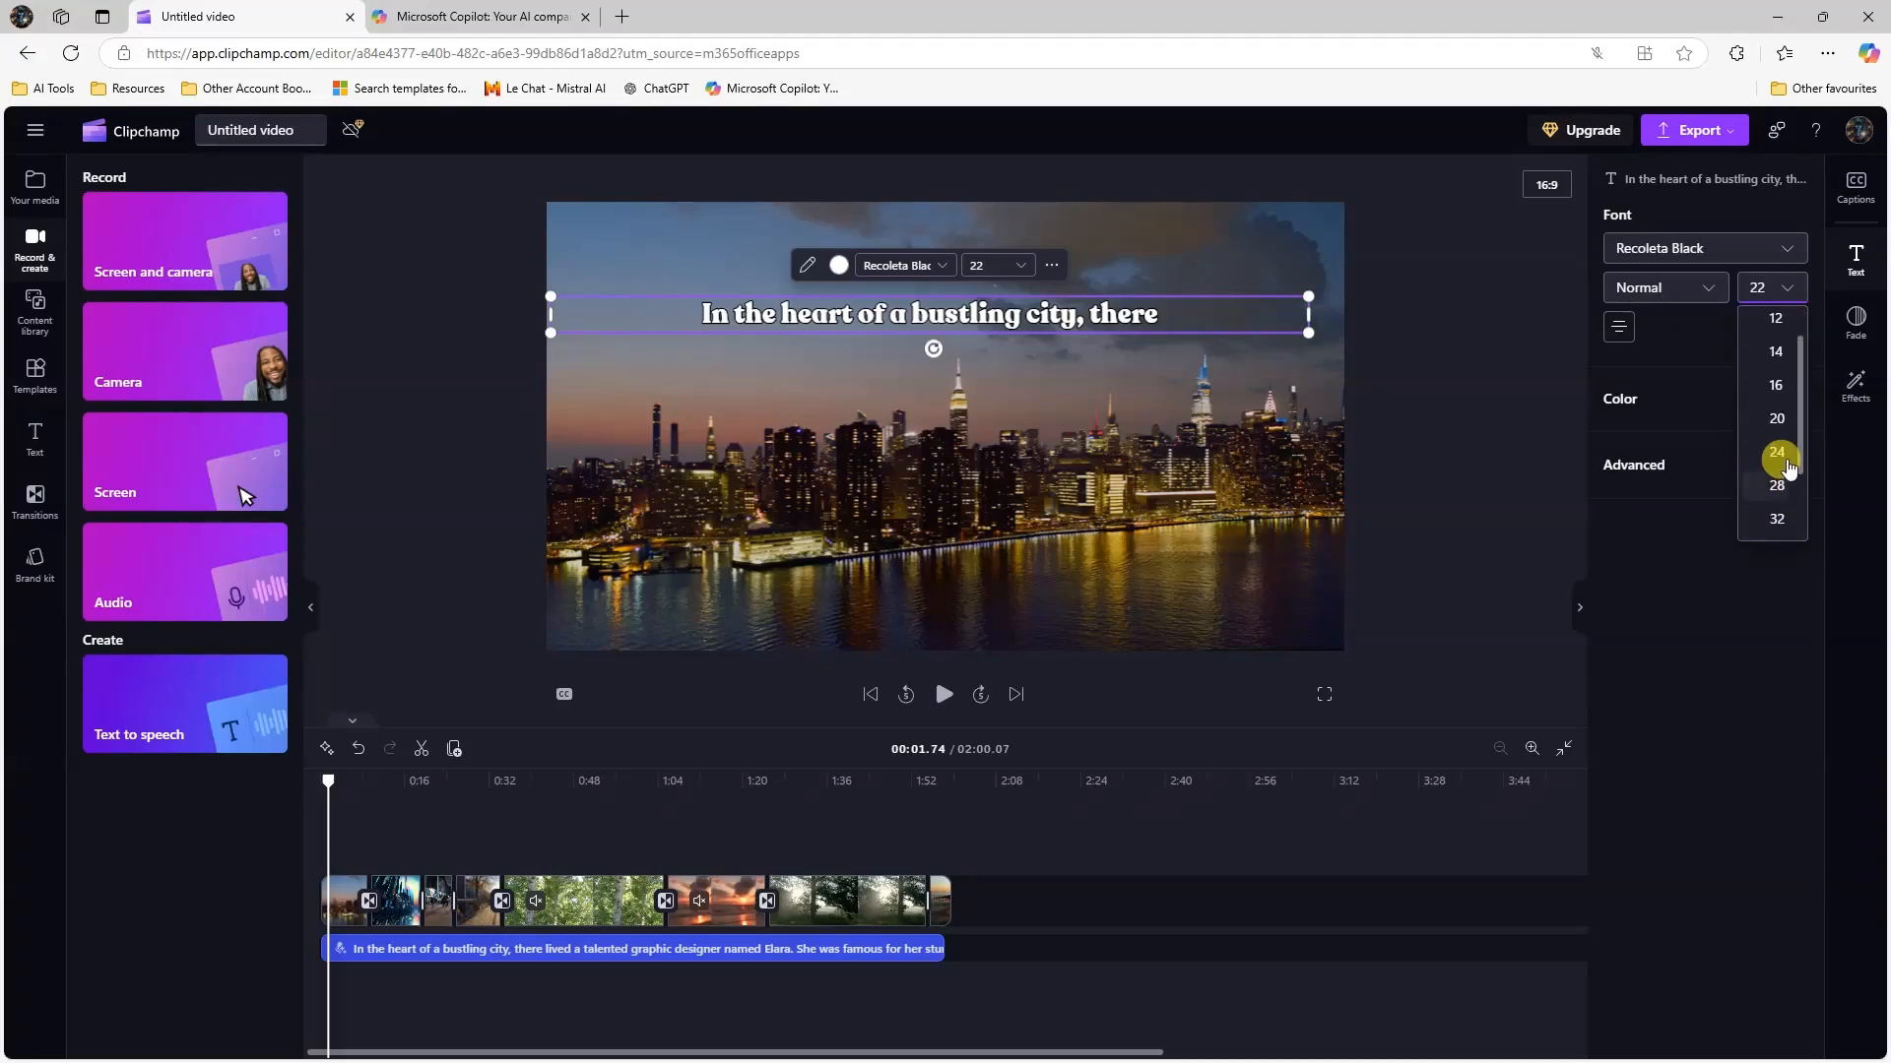
{"action": "left_click", "coordinate": [1778, 522]}
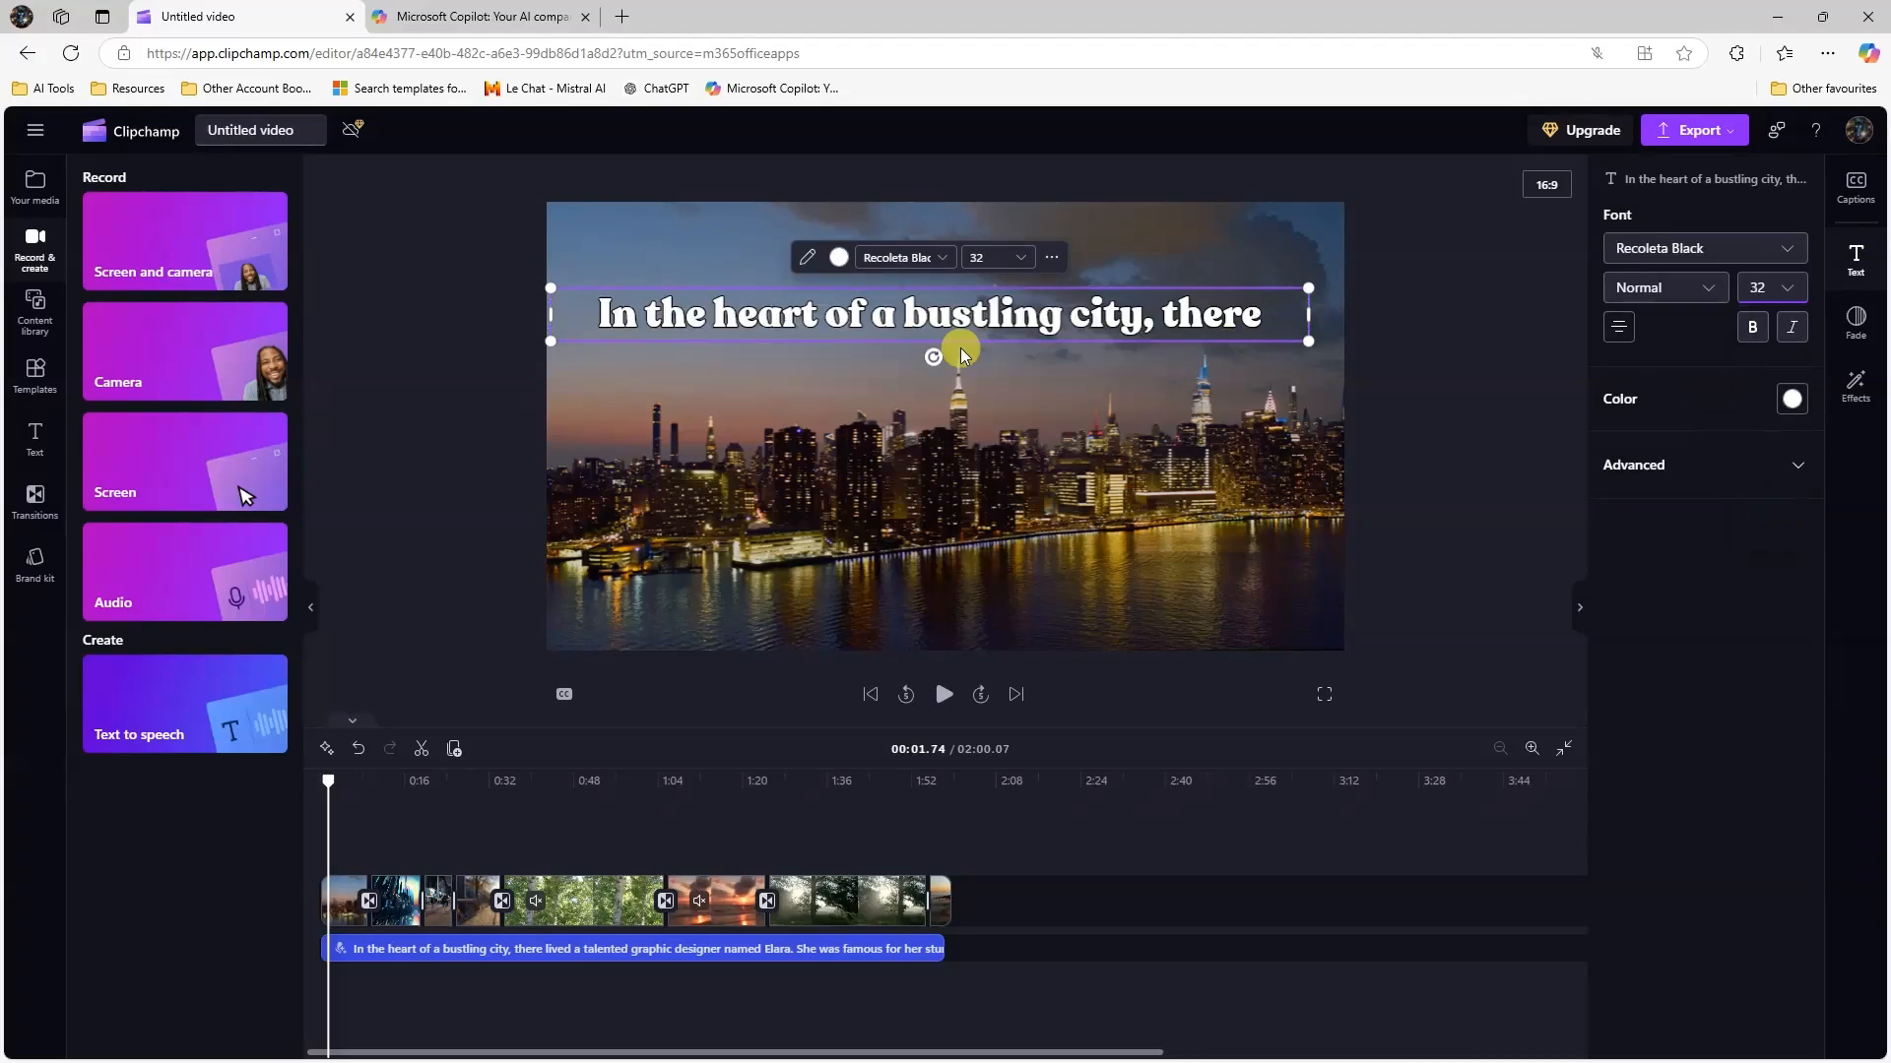
Try italic style and the left and right alignments on the caption, returning to upright, centered text.
{"action": "left_click", "coordinate": [1792, 331]}
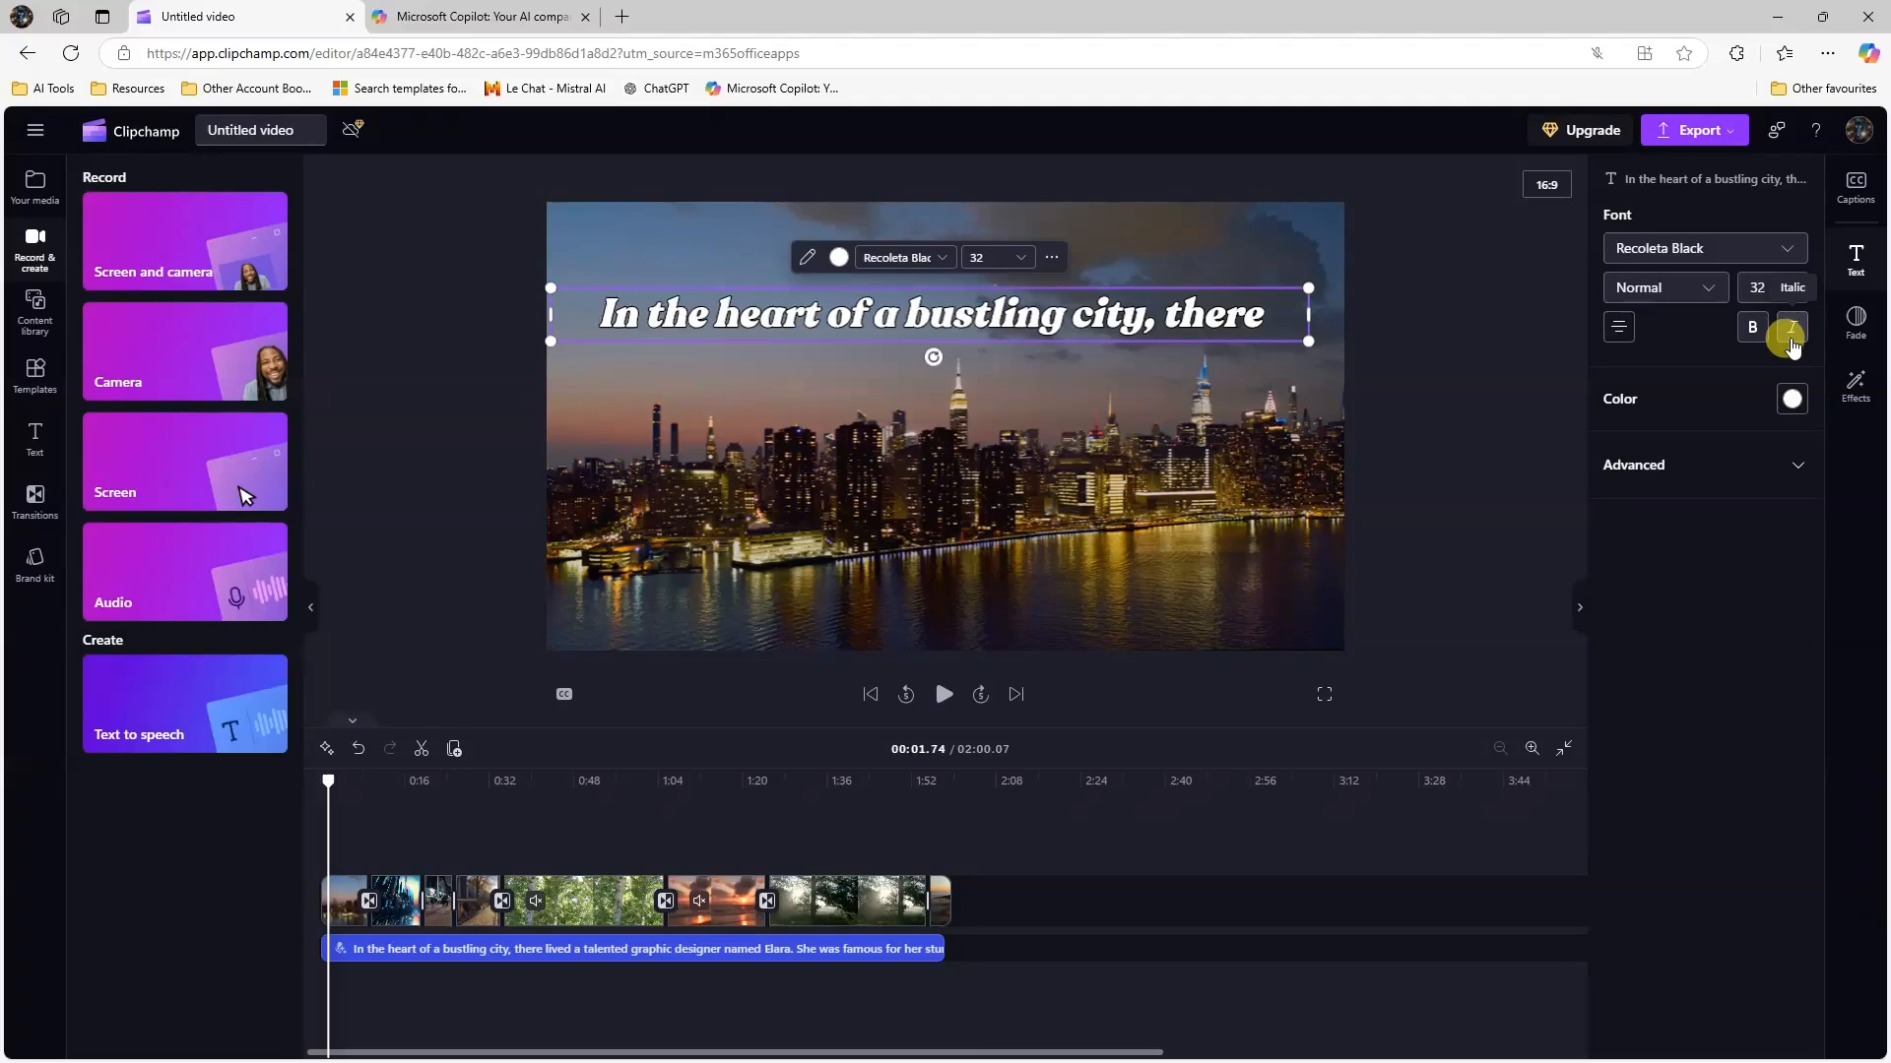
{"action": "left_click", "coordinate": [1803, 335]}
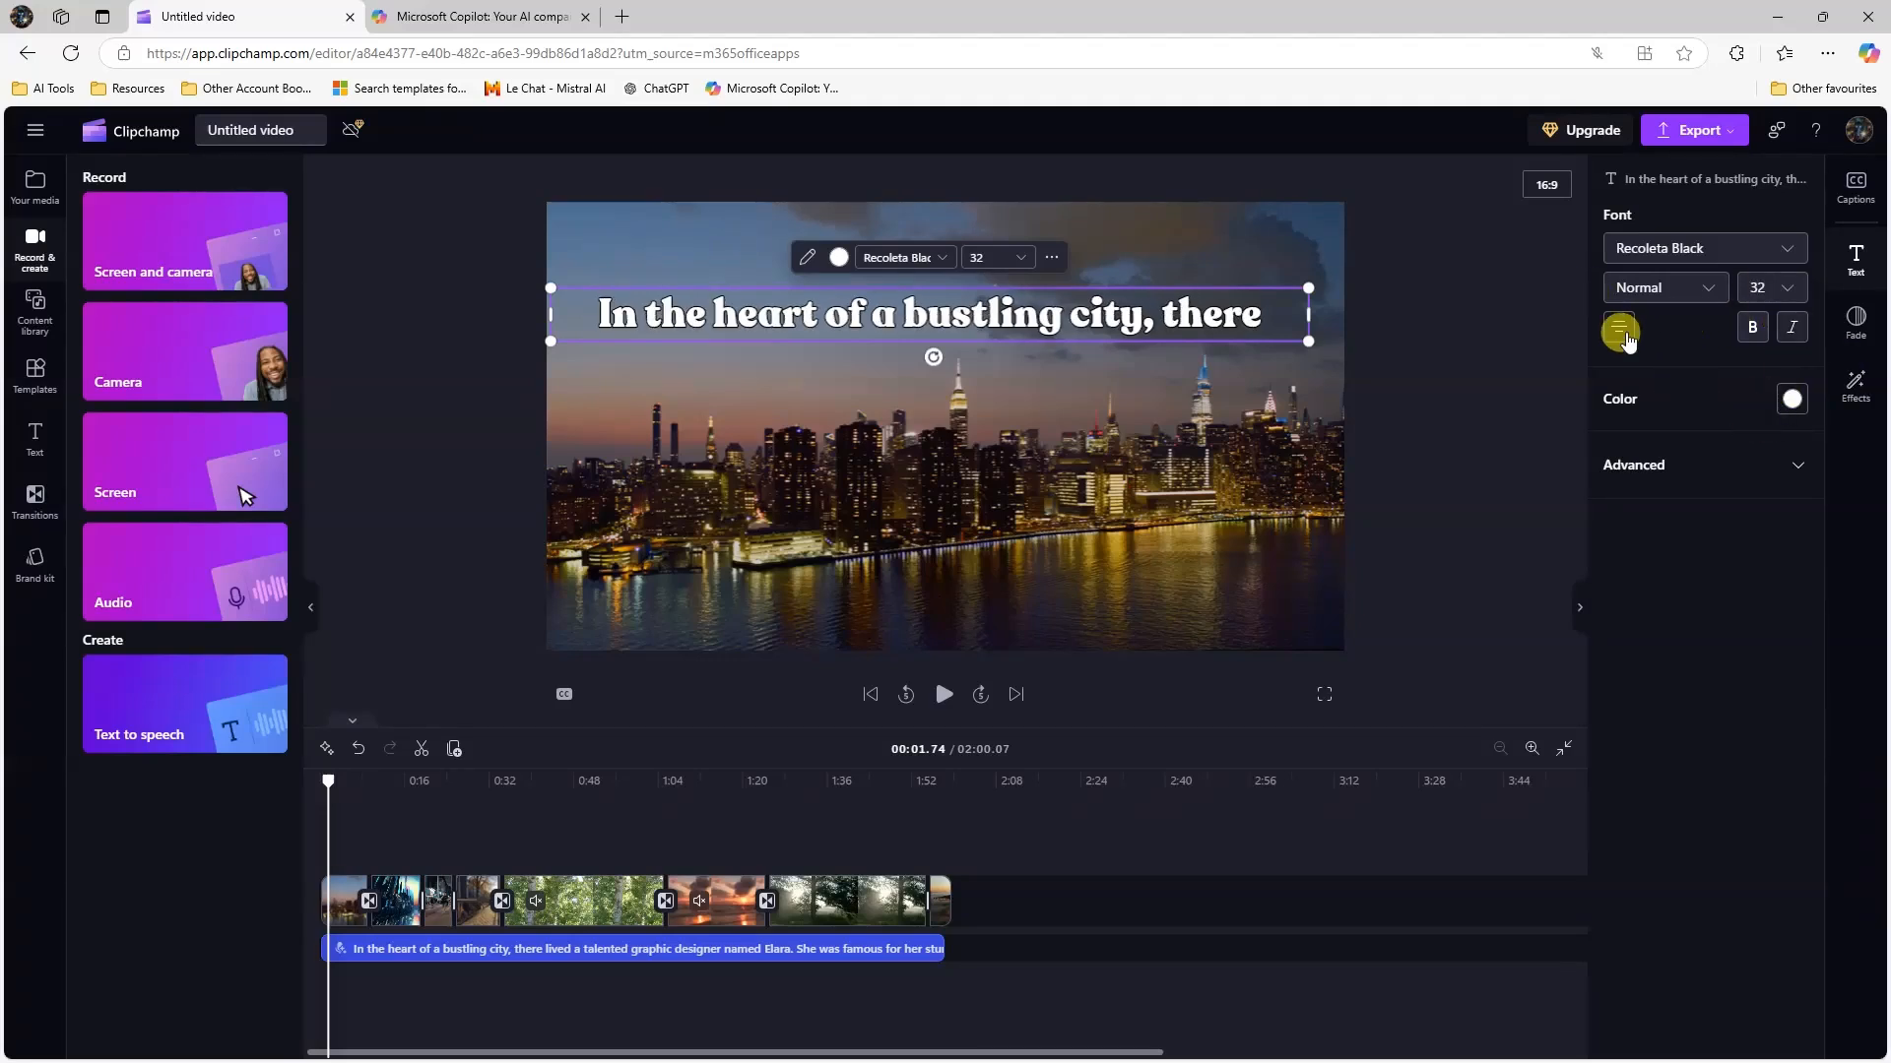
{"action": "left_click", "coordinate": [1623, 340]}
{"action": "left_click", "coordinate": [1636, 363]}
{"action": "left_click", "coordinate": [1617, 327]}
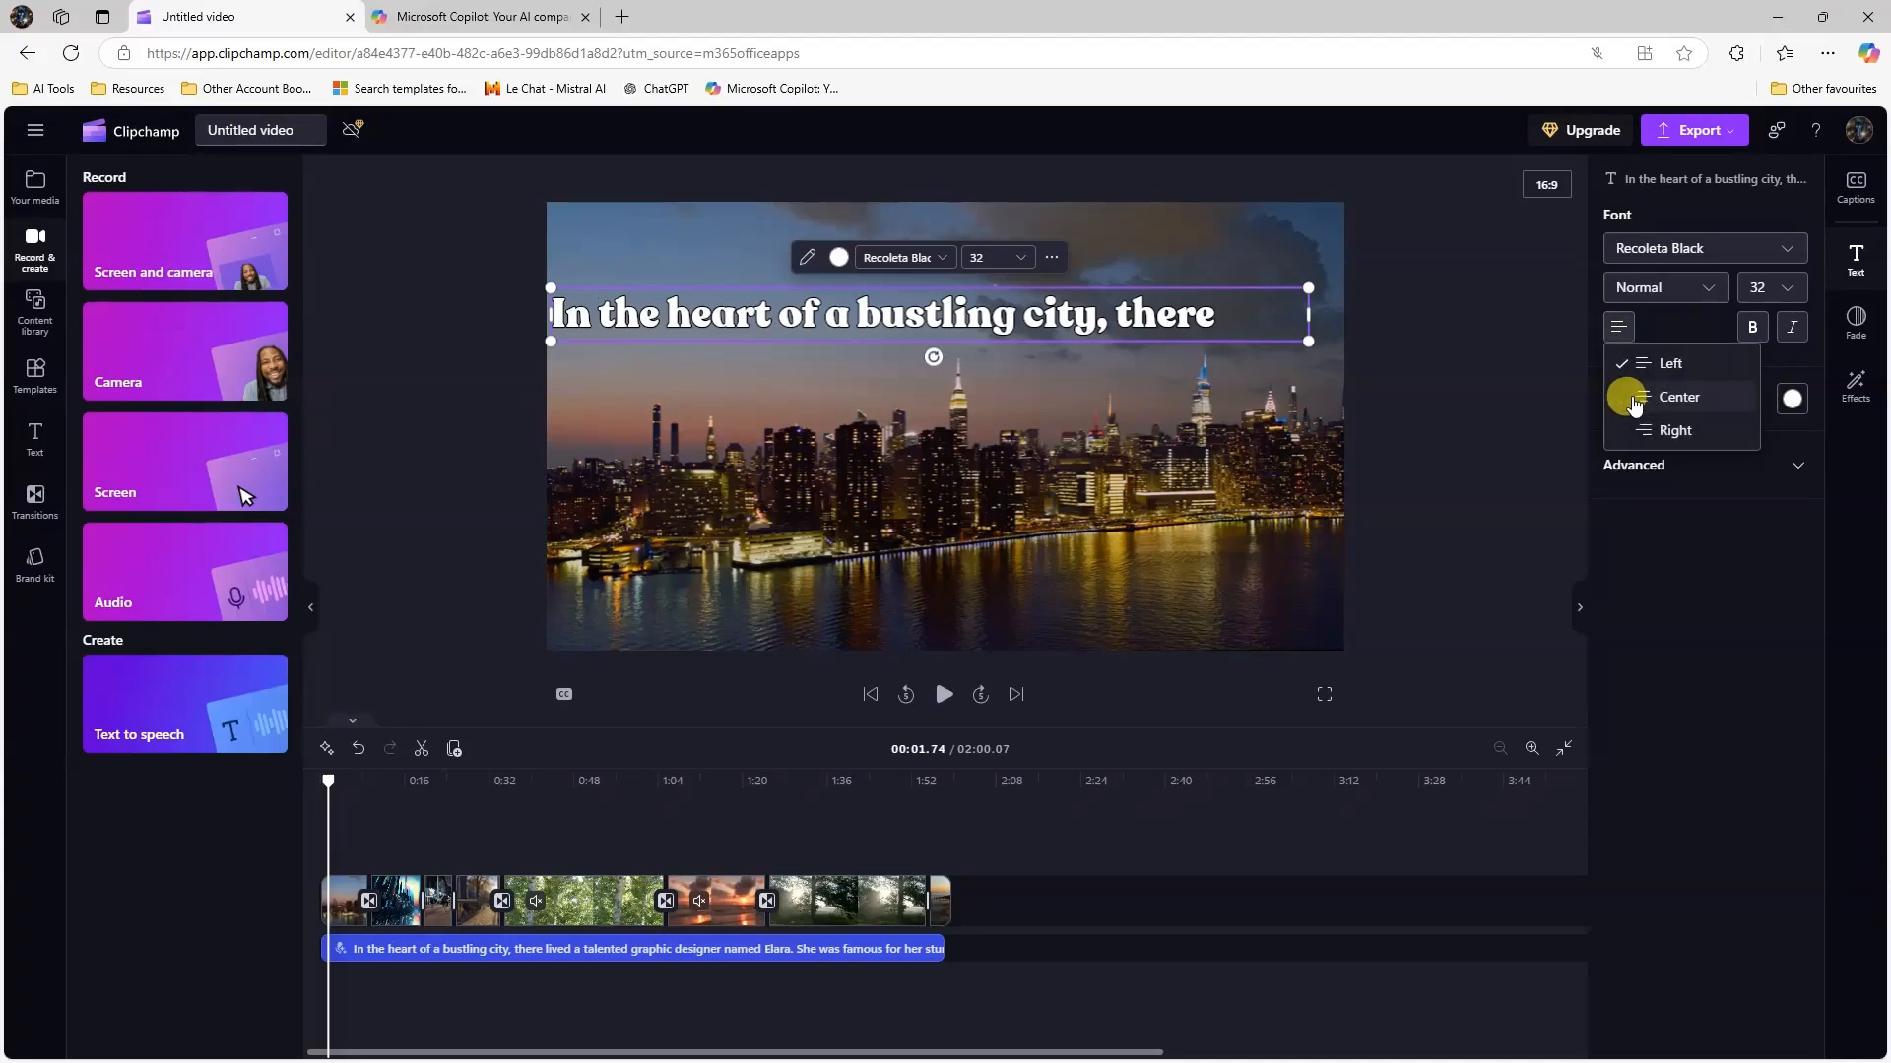
{"action": "left_click", "coordinate": [1637, 399]}
{"action": "left_click", "coordinate": [1620, 328]}
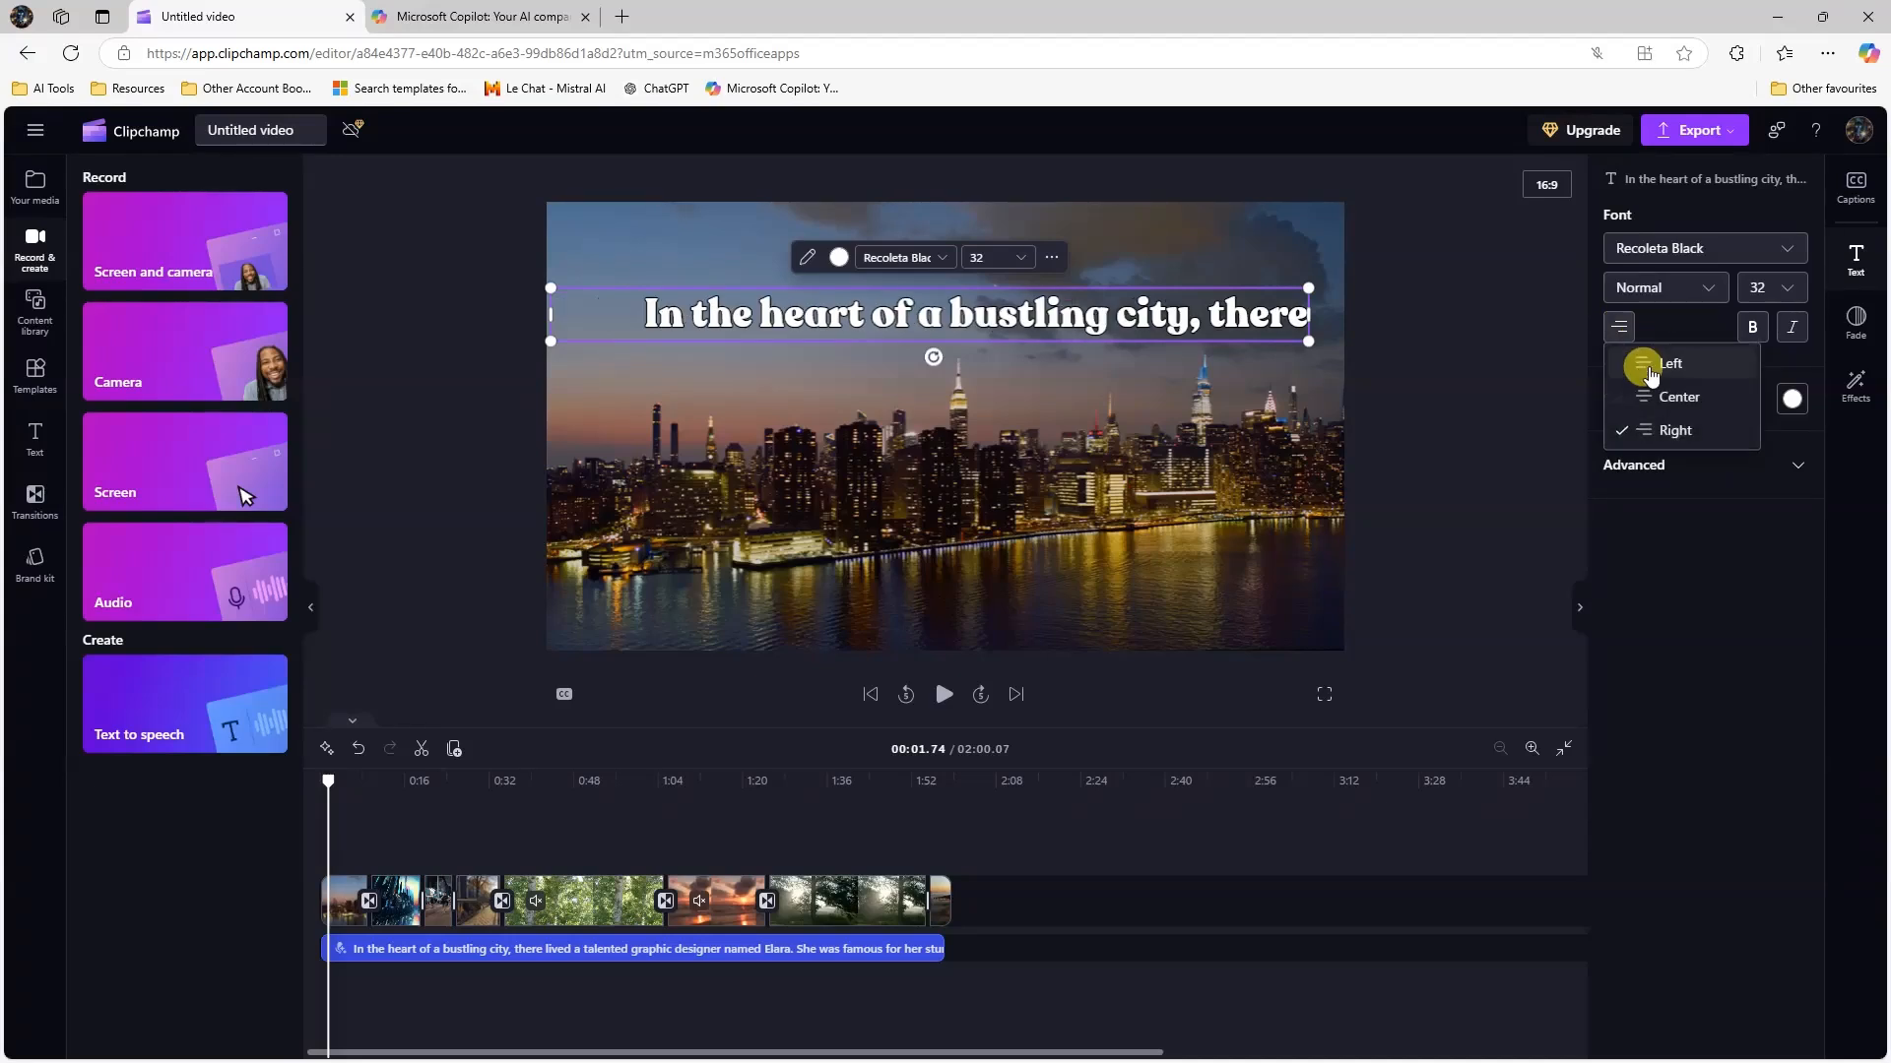
{"action": "left_click", "coordinate": [1636, 397]}
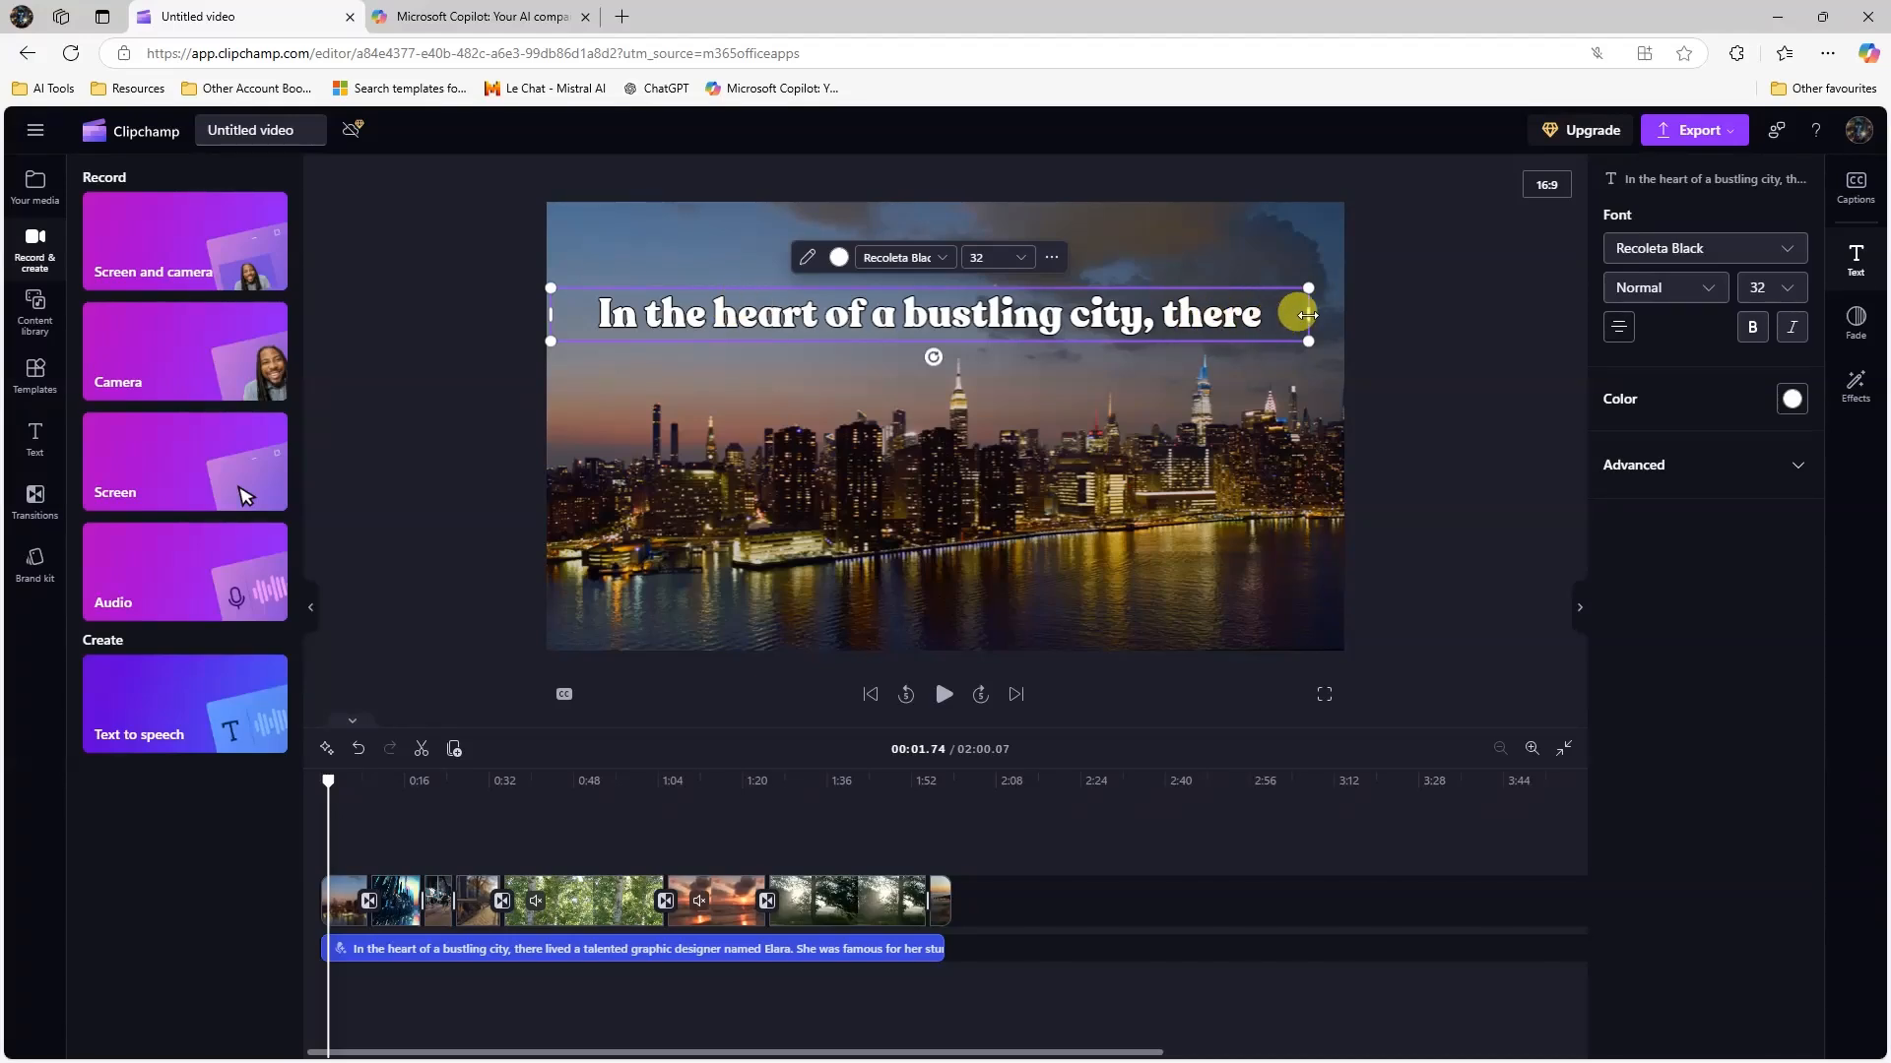
Widen the caption's text box to the right edge of the video frame.
{"action": "mouse_move", "coordinate": [1307, 315]}
{"action": "left_mouse_down"}
{"action": "mouse_move", "coordinate": [1391, 315]}
{"action": "mouse_move", "coordinate": [1328, 311]}
{"action": "left_mouse_up"}
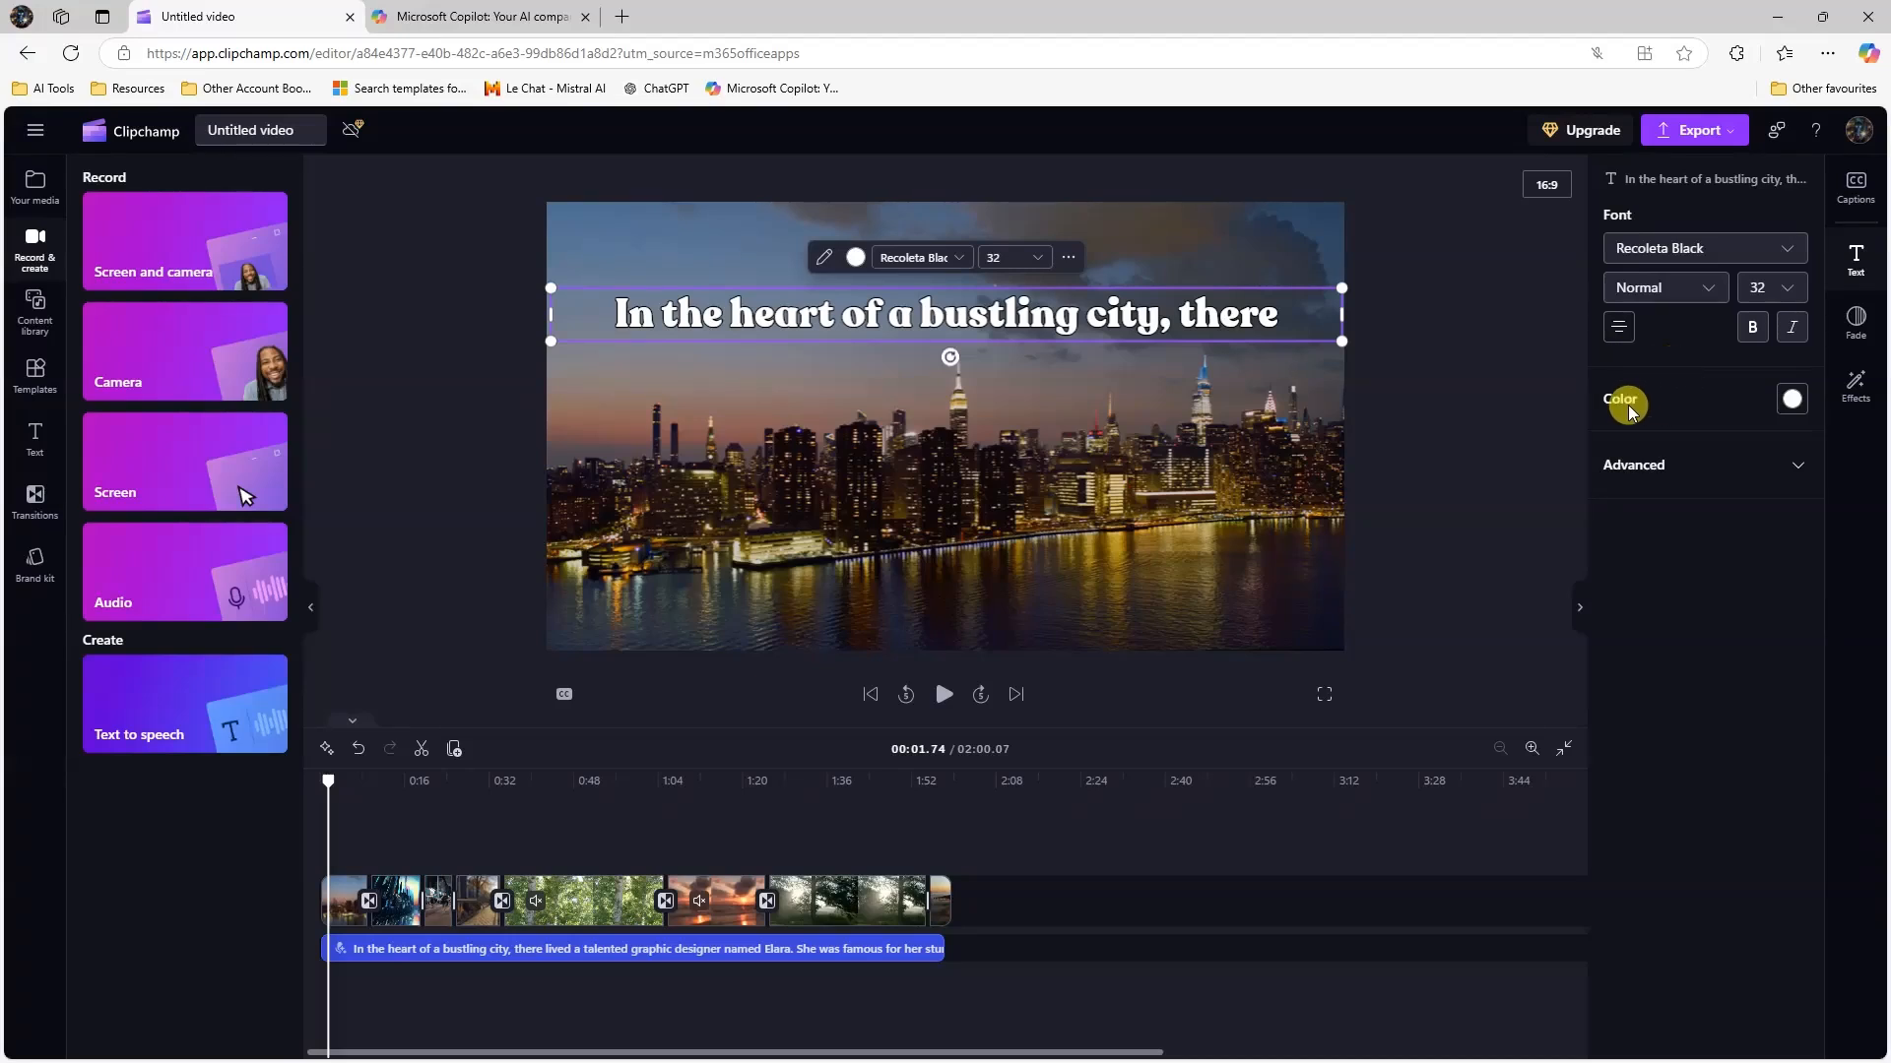
Try orange, purple and green presets and a color sampled from the video's sky on the caption, then restore white.
{"action": "left_click", "coordinate": [1792, 399]}
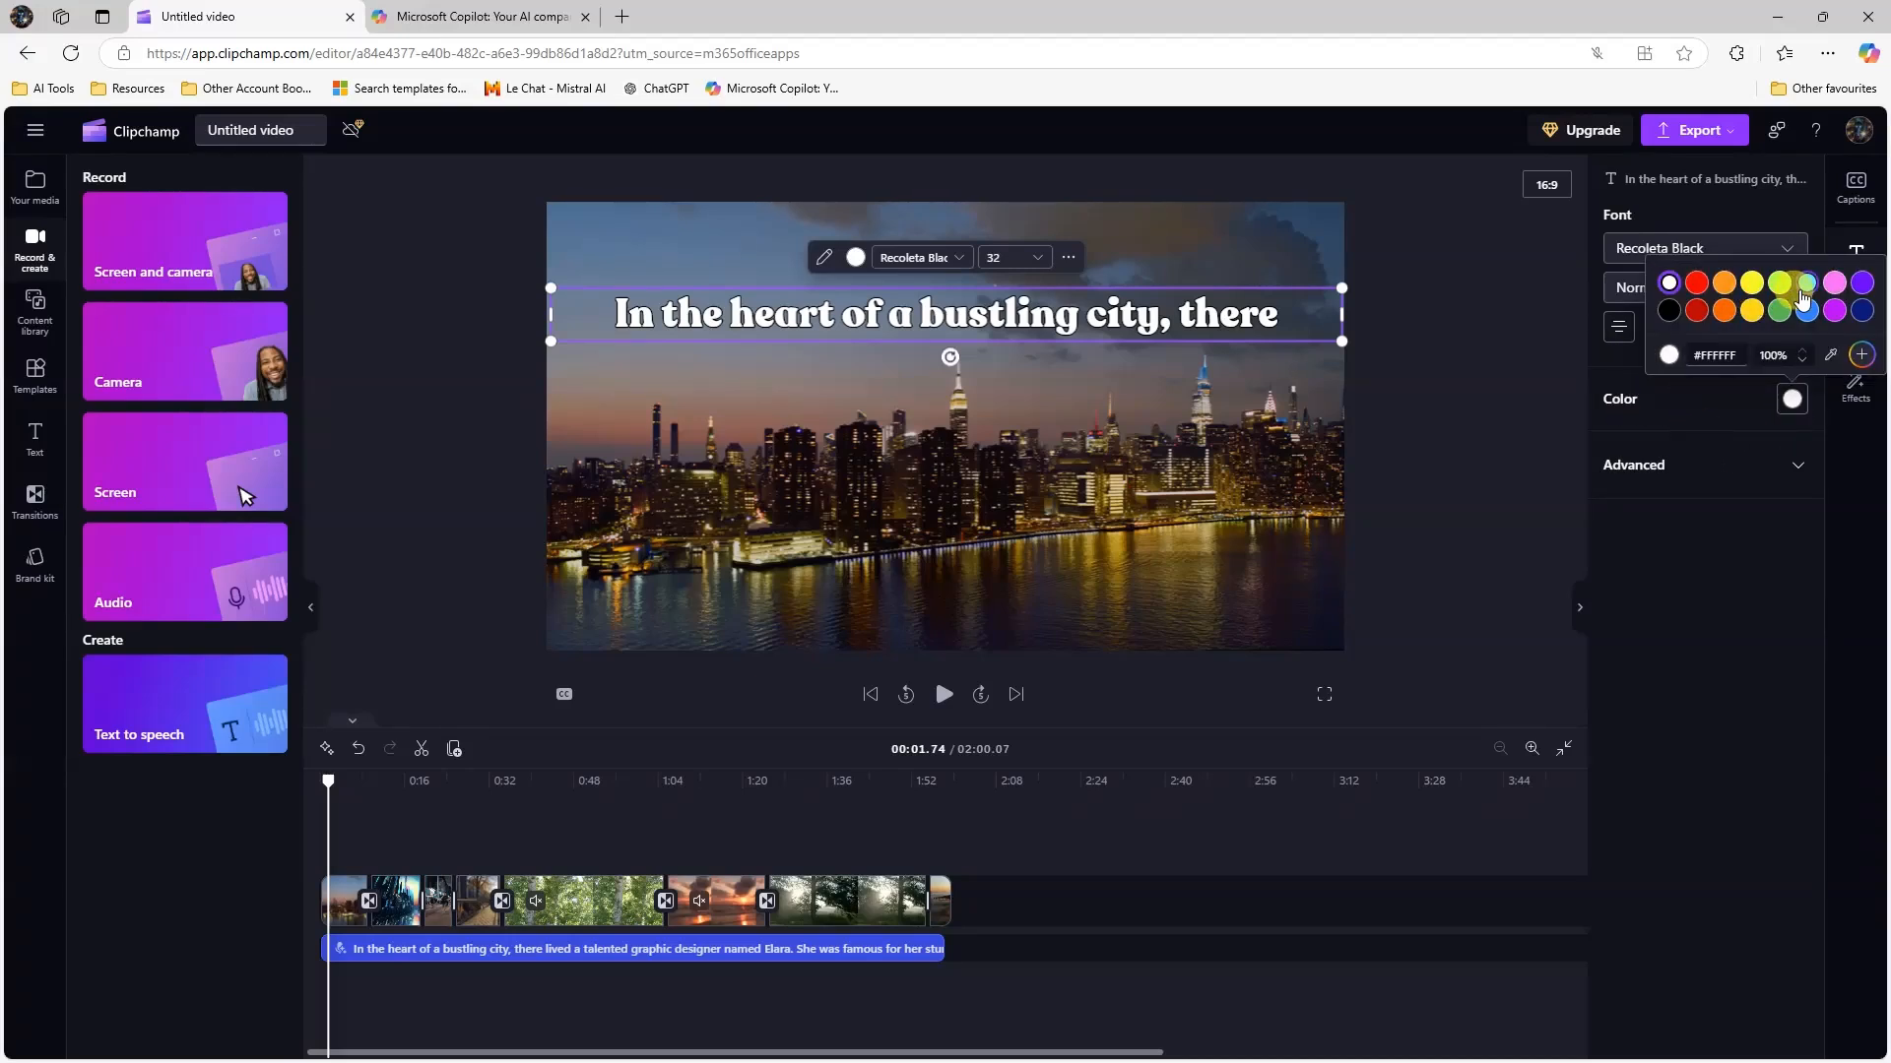
{"action": "left_click", "coordinate": [1718, 308]}
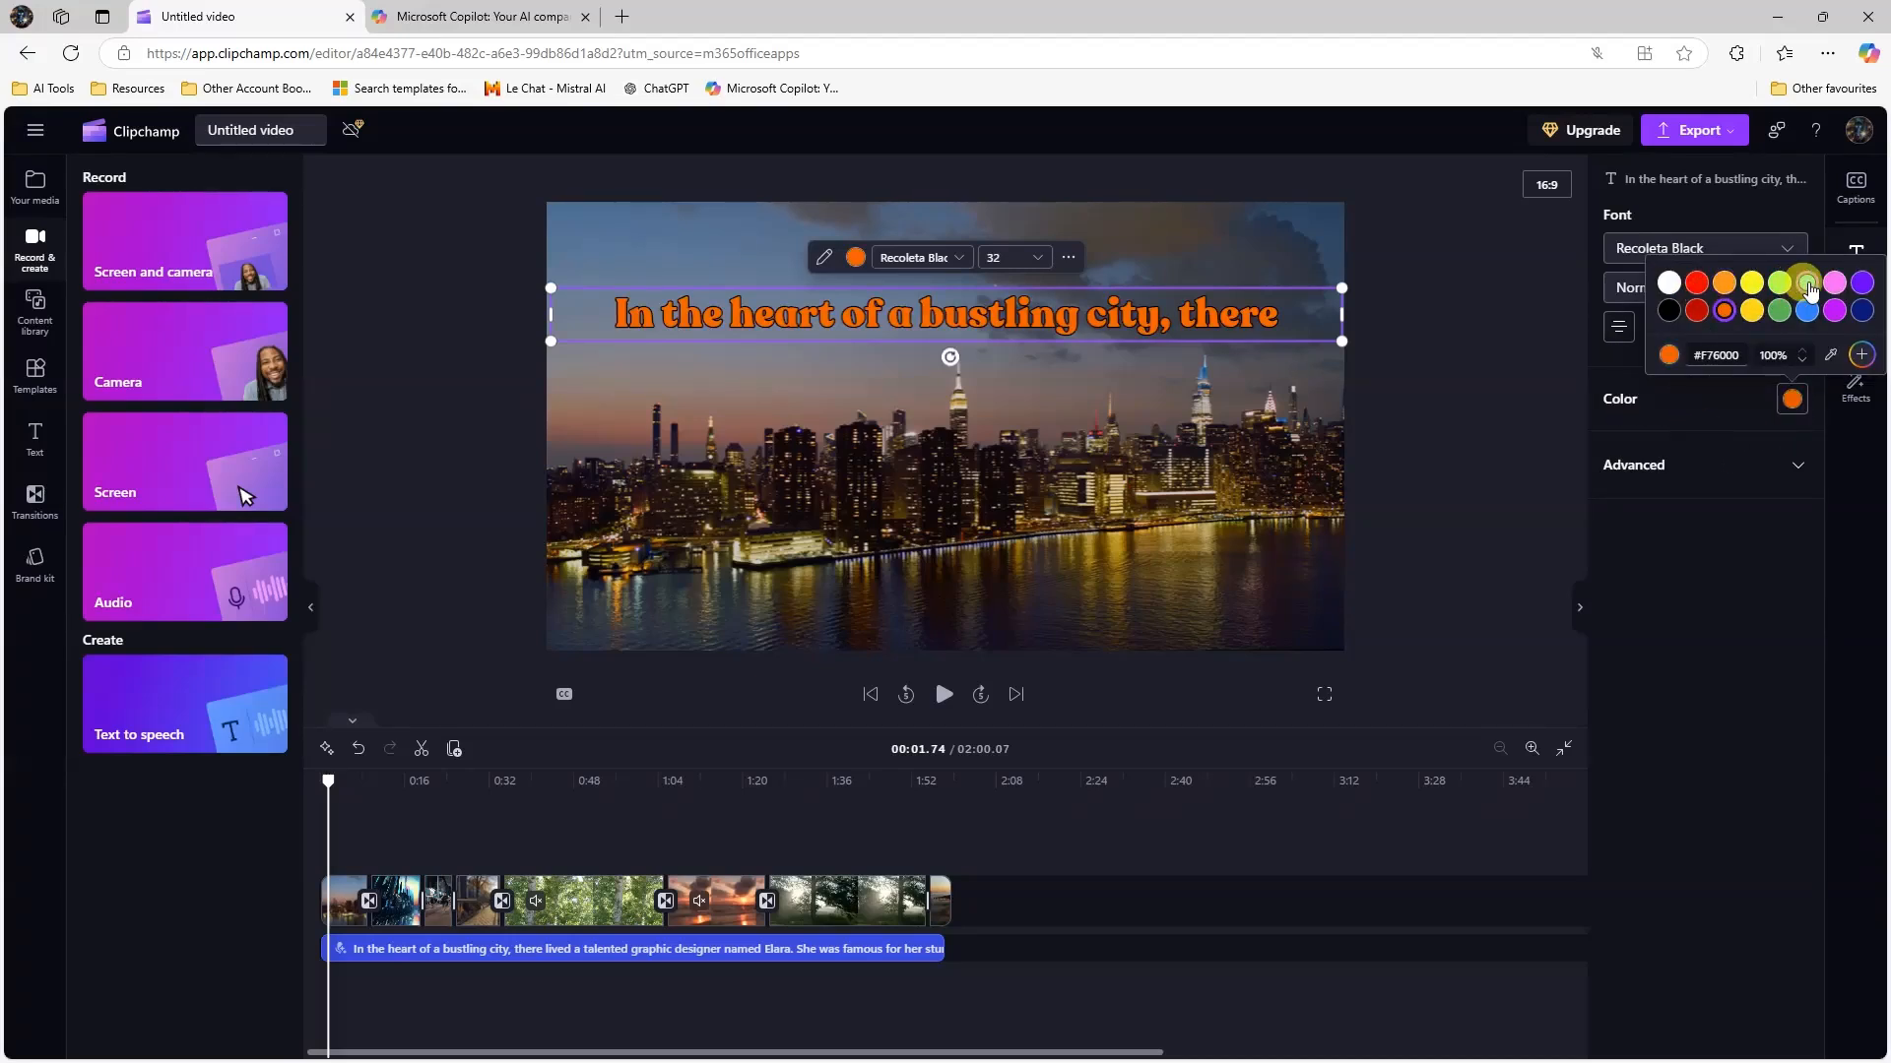
{"action": "left_click", "coordinate": [1862, 285]}
{"action": "left_click", "coordinate": [1779, 310]}
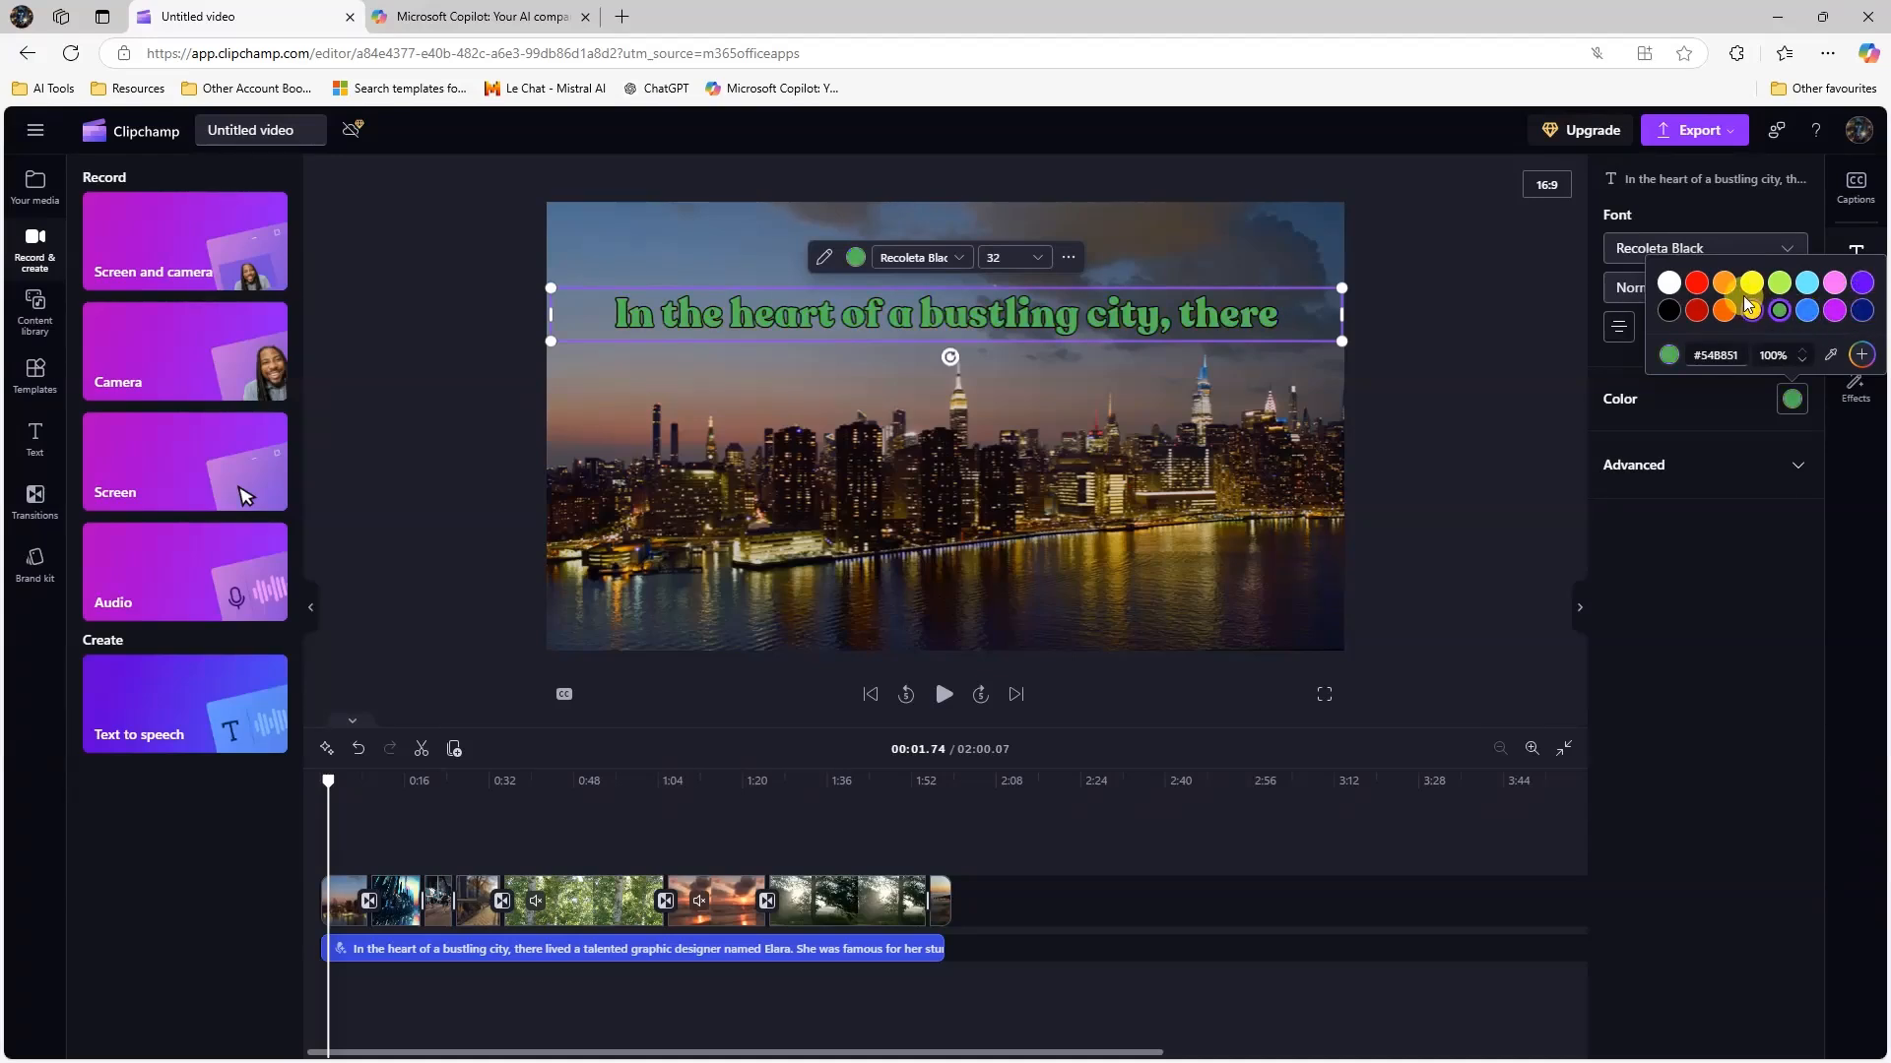
{"action": "left_click", "coordinate": [1830, 355]}
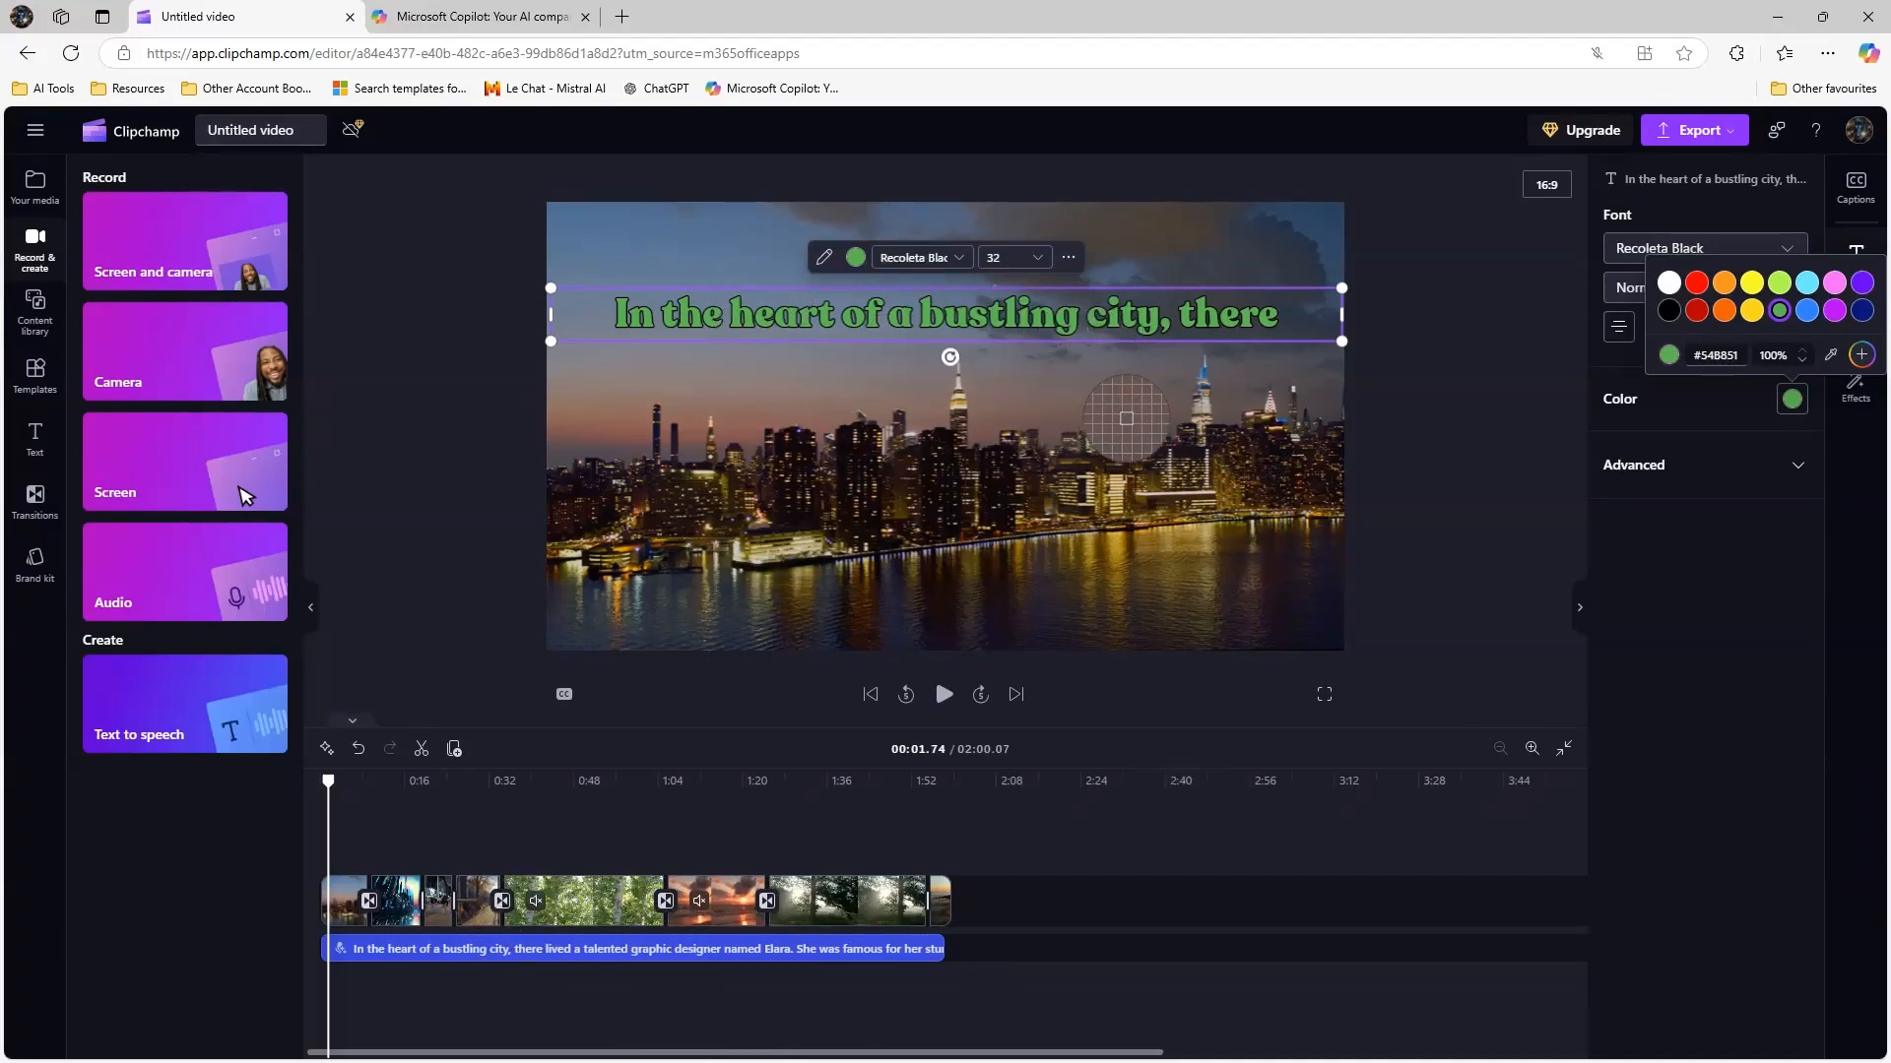
{"action": "left_click", "coordinate": [1203, 377]}
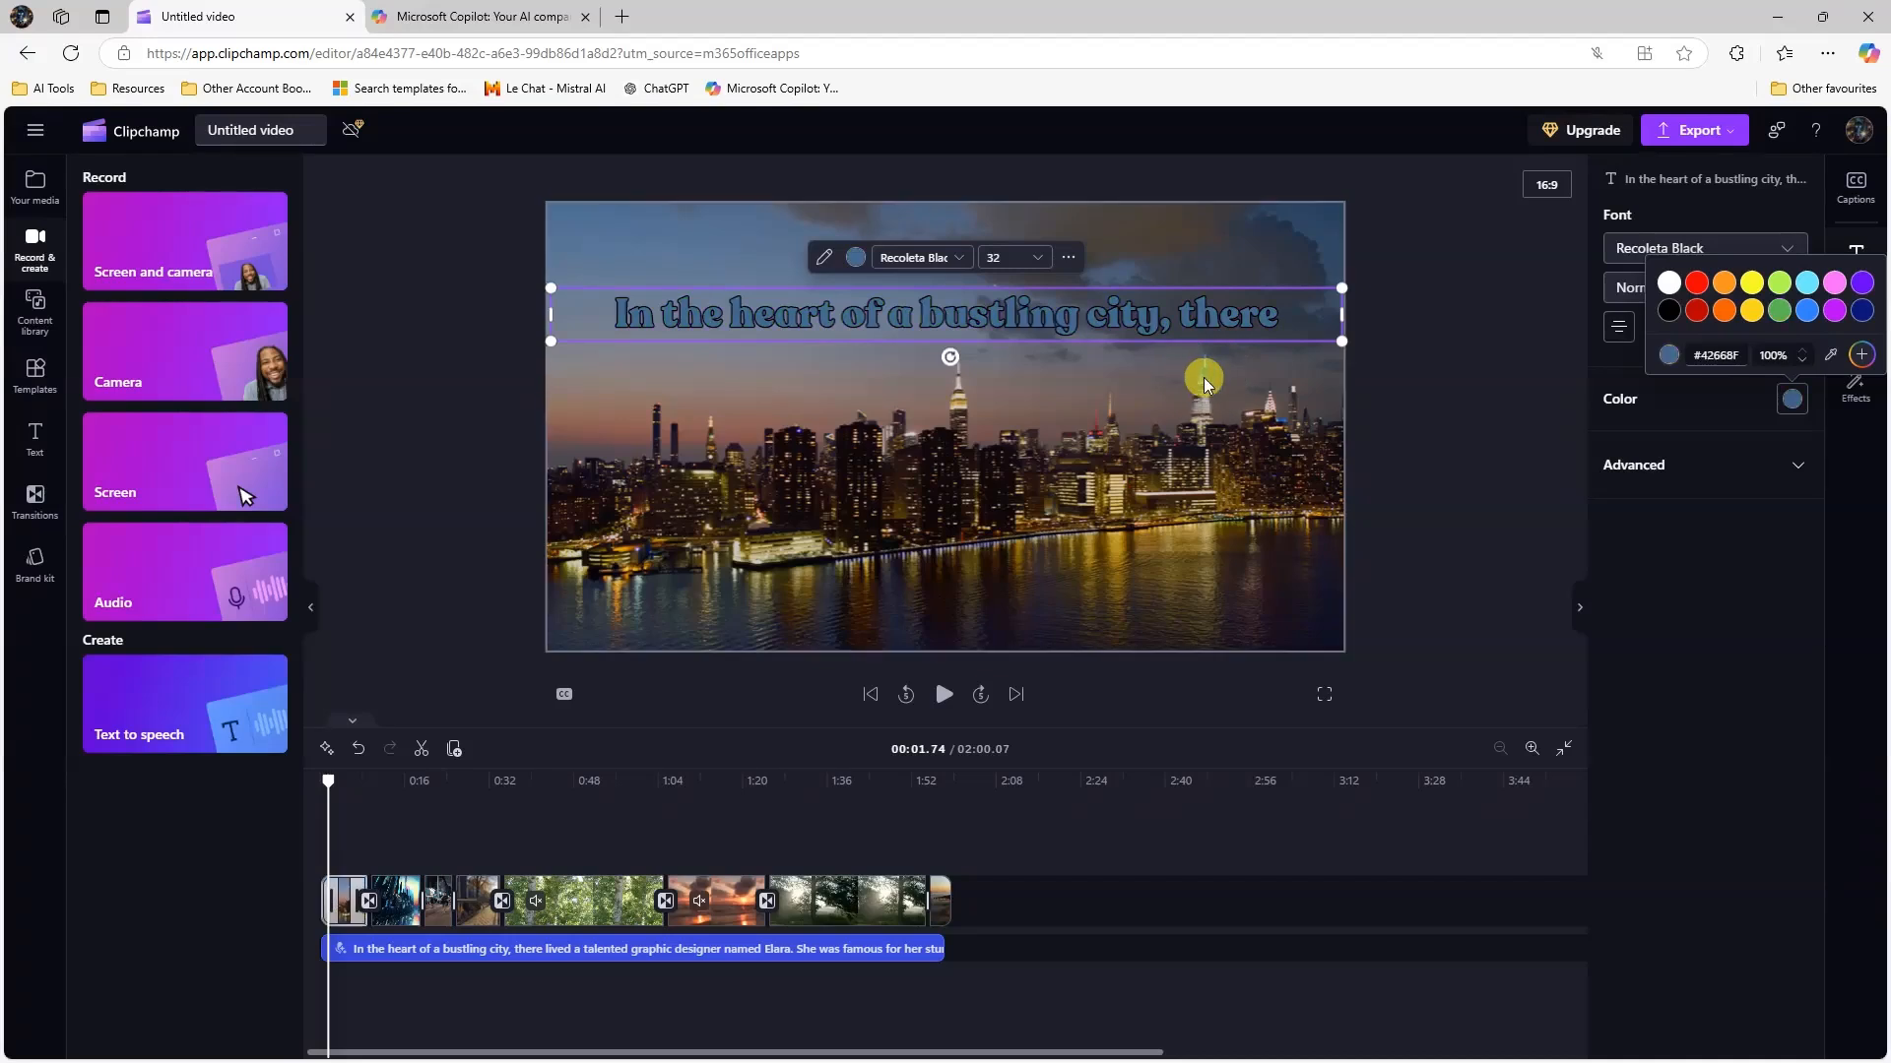
{"action": "left_click", "coordinate": [1669, 285]}
Mix a custom light blue caption color, #66AEFF, after trying red, green and purple tones.
{"action": "left_click", "coordinate": [1858, 355]}
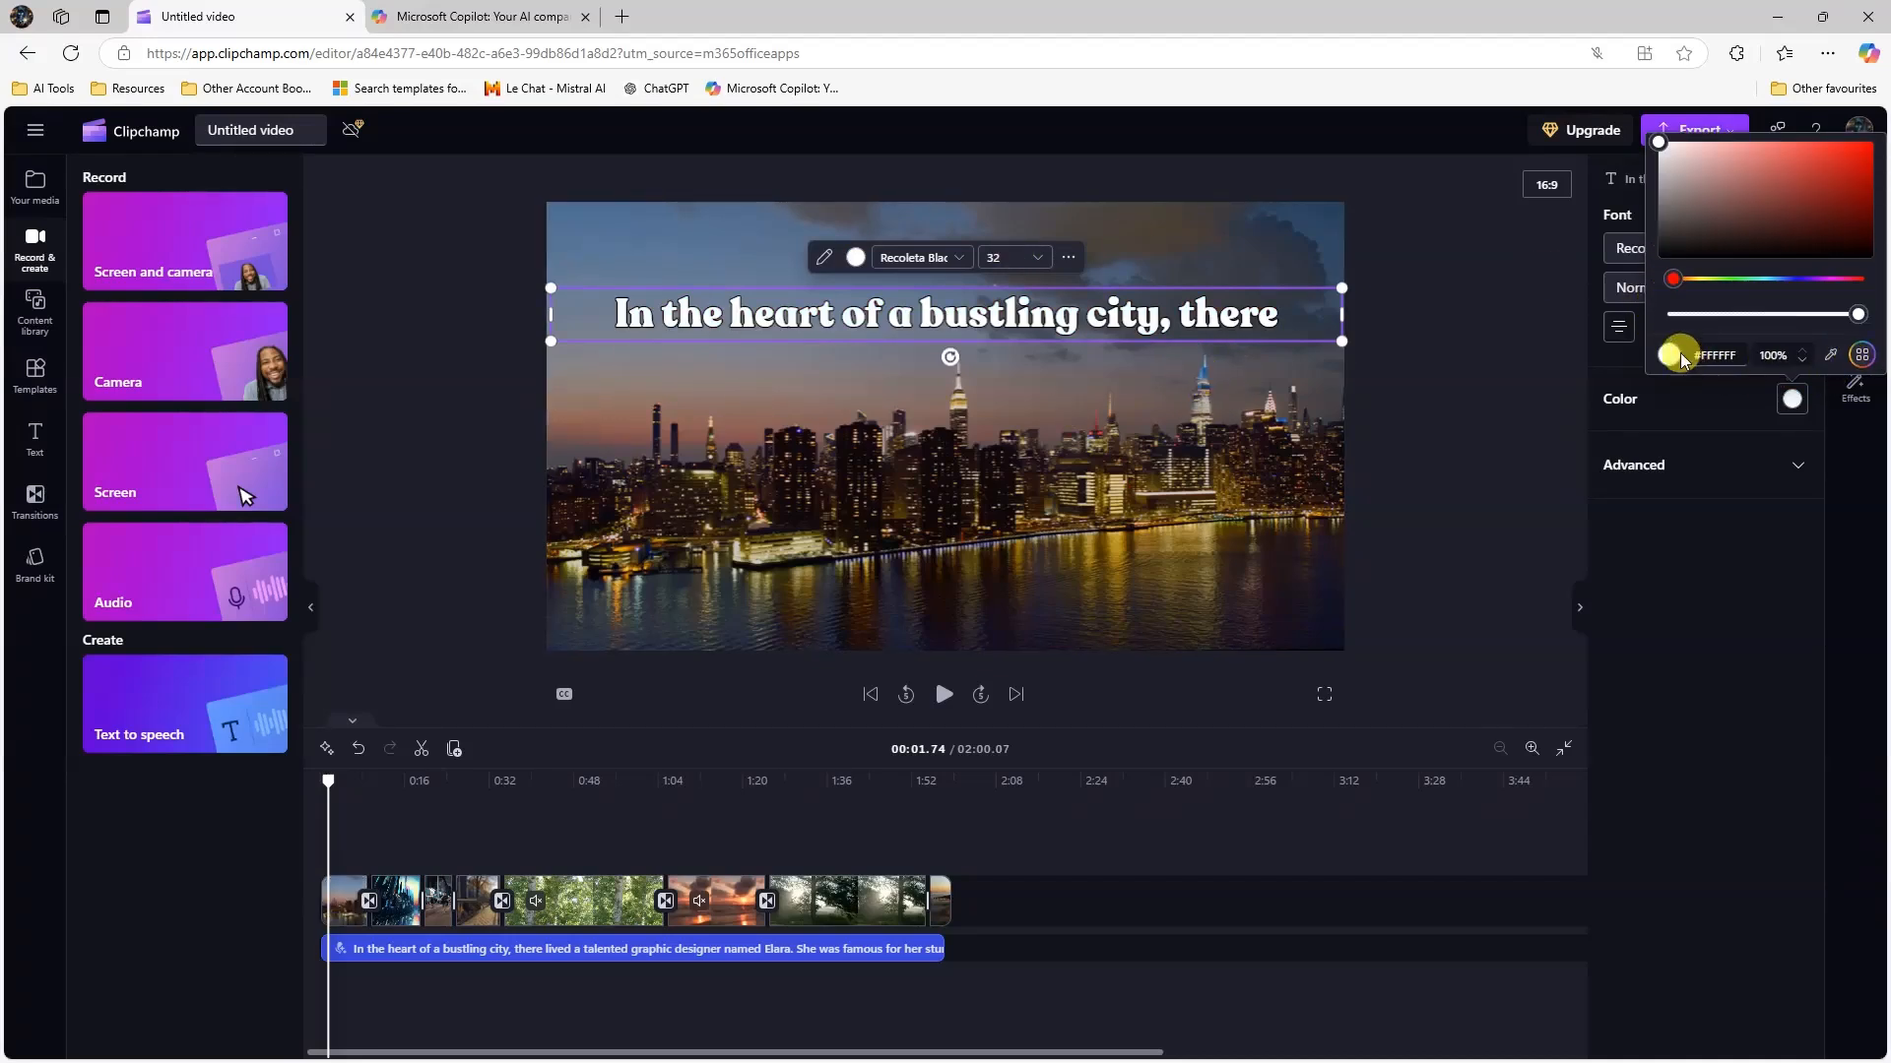
{"action": "left_click_drag", "start_coordinate": [1741, 185], "coordinate": [1765, 143]}
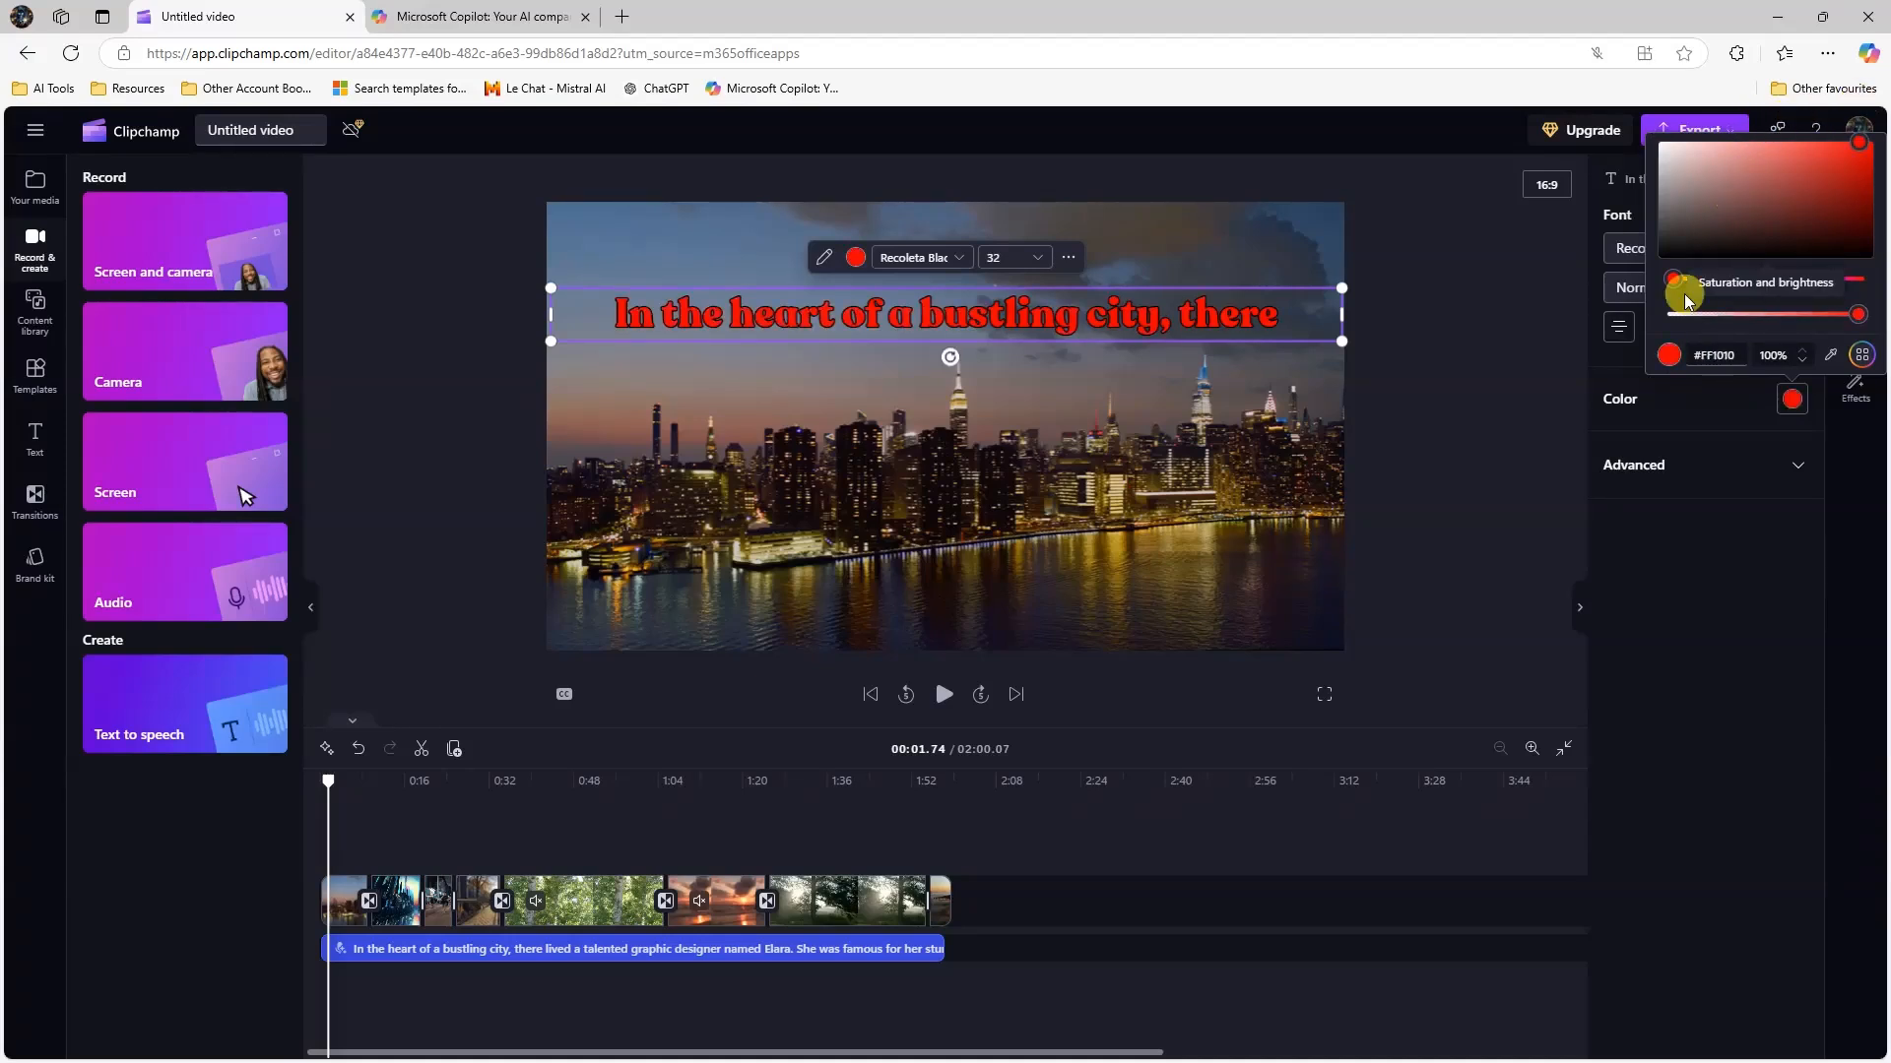
{"action": "left_click_drag", "start_coordinate": [1668, 285], "coordinate": [1711, 284]}
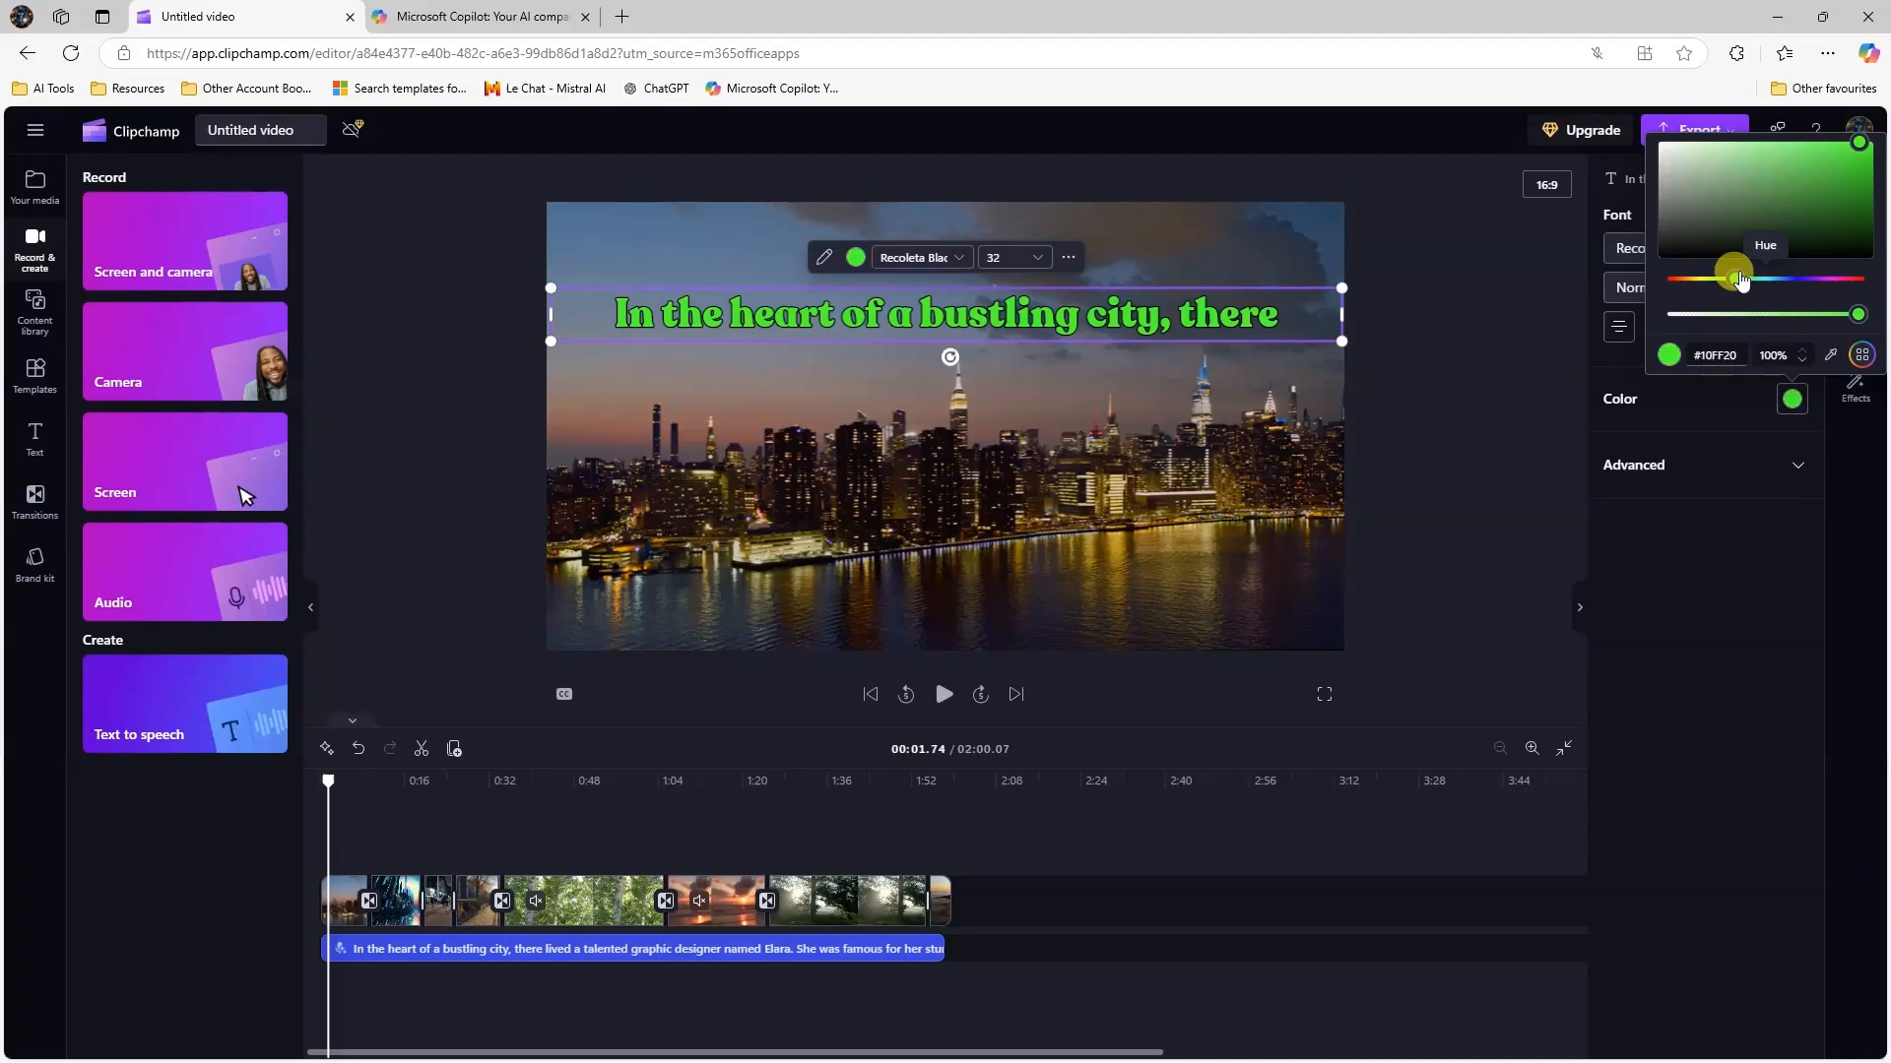
{"action": "left_click_drag", "start_coordinate": [1804, 173], "coordinate": [1833, 180]}
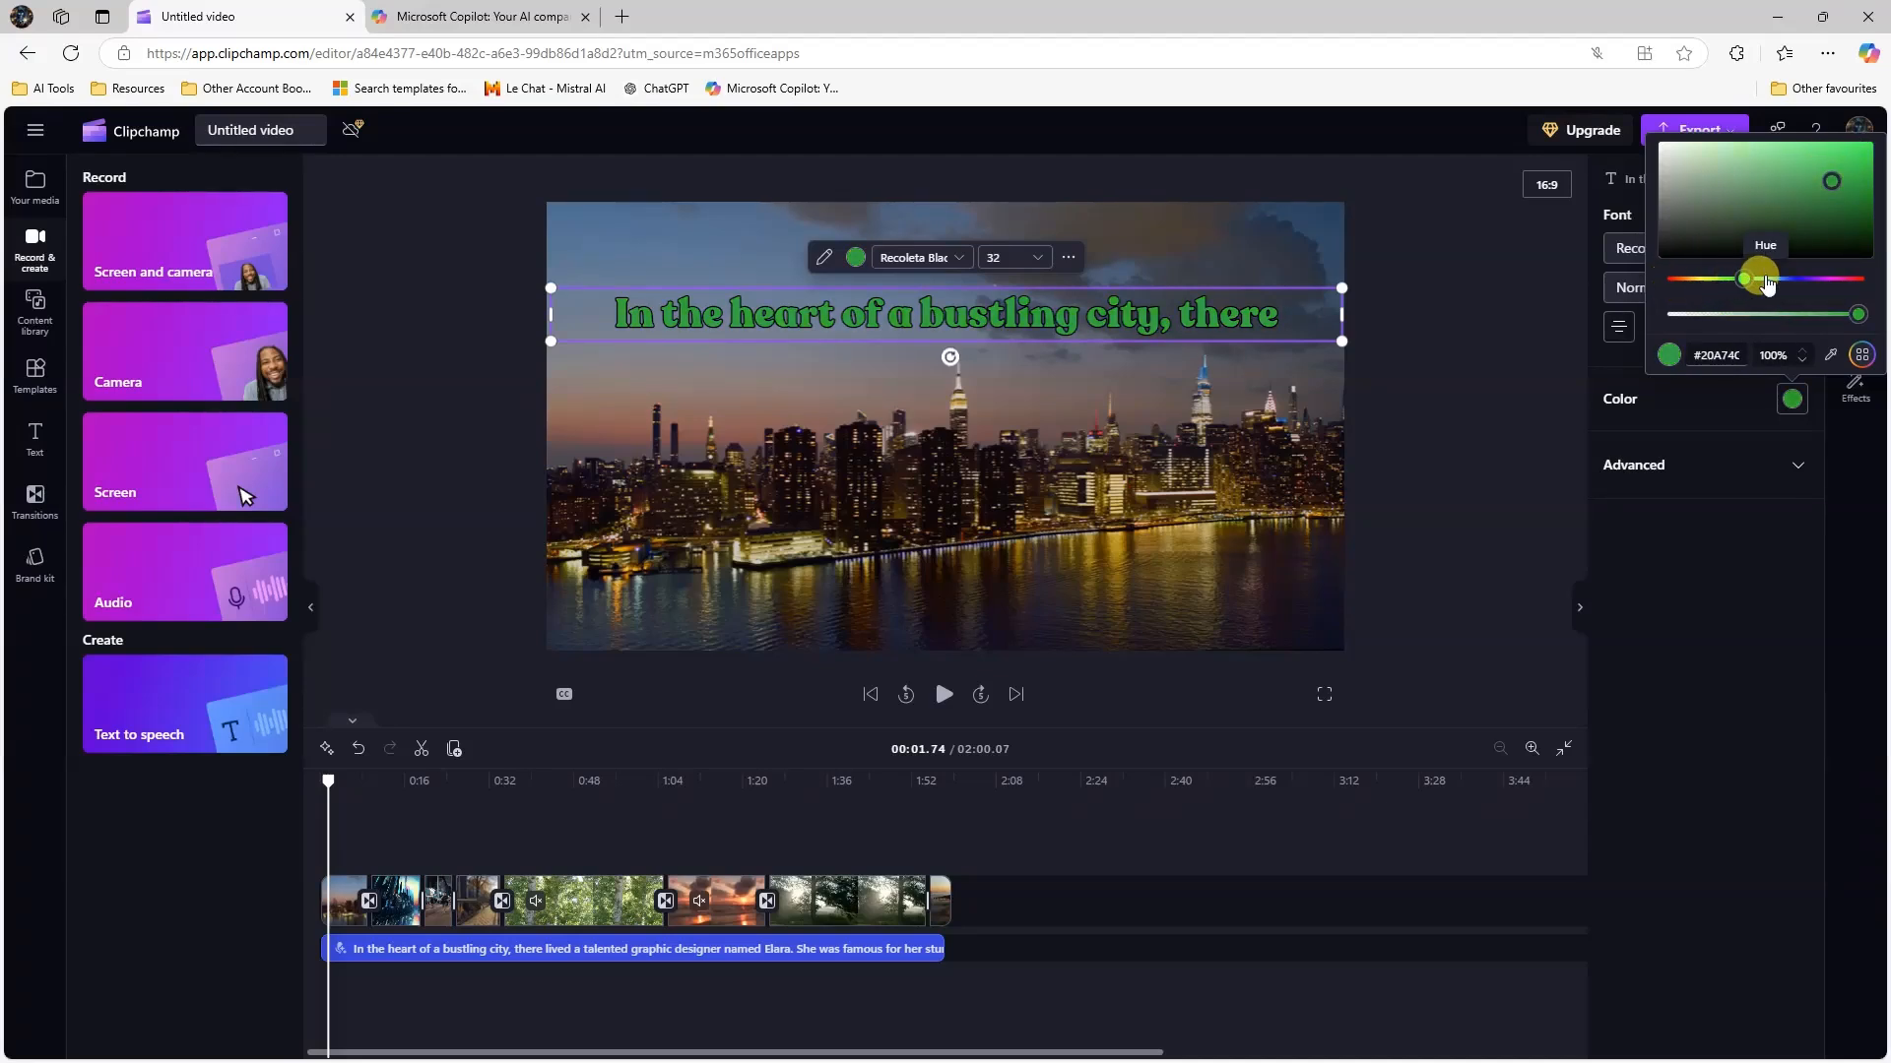
{"action": "left_click_drag", "start_coordinate": [1767, 285], "coordinate": [1815, 285]}
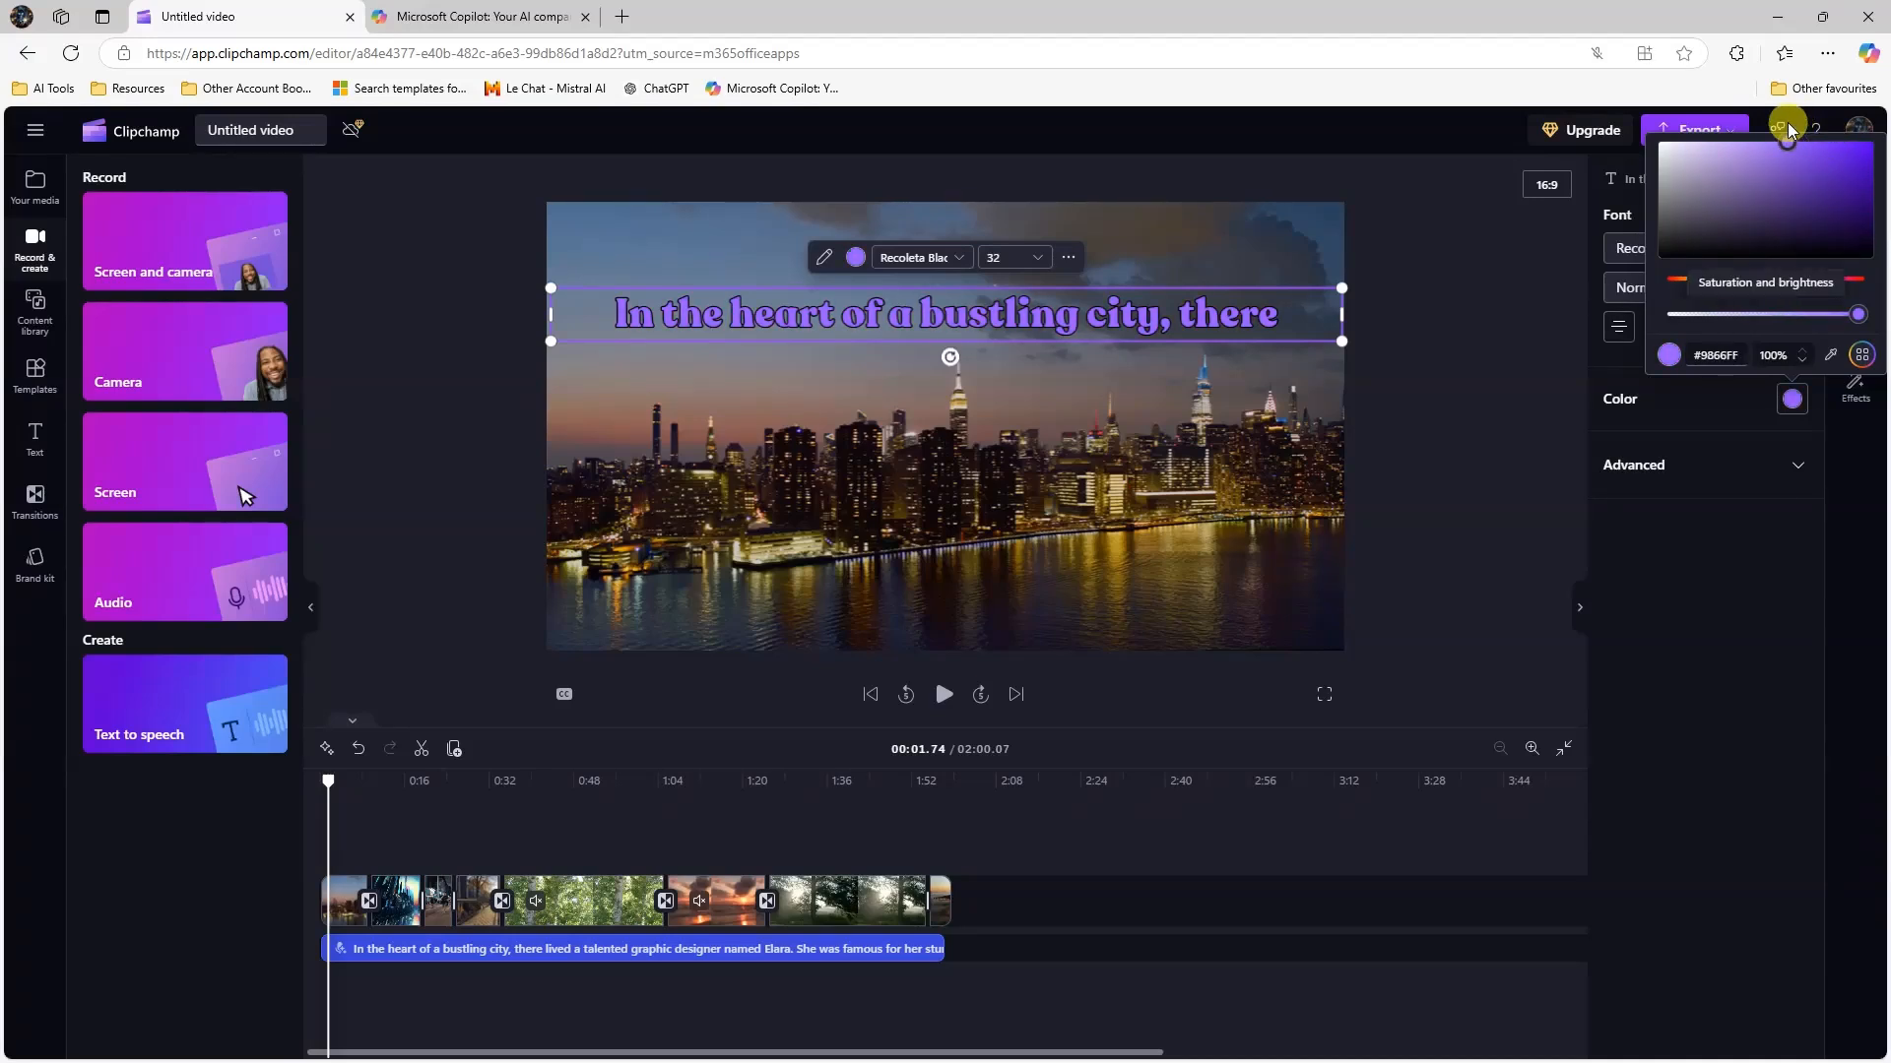
{"action": "left_click_drag", "start_coordinate": [1815, 288], "coordinate": [1786, 261]}
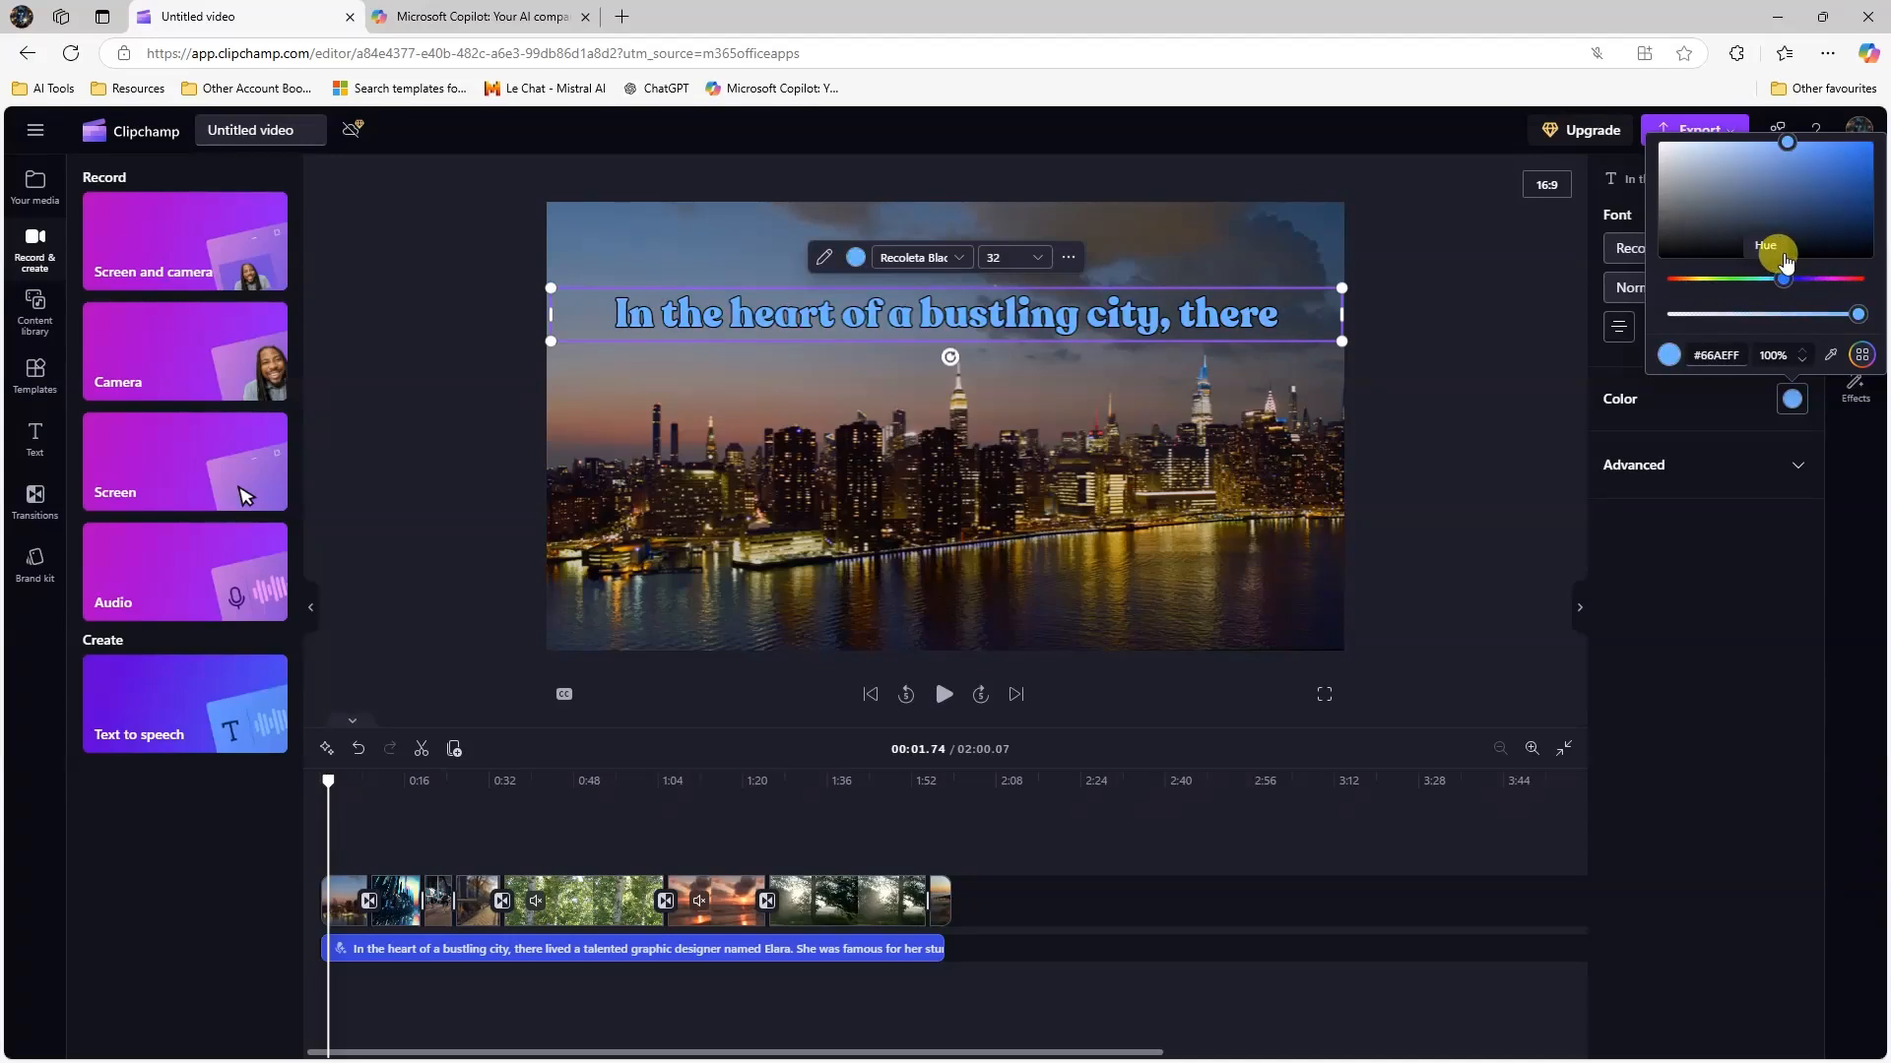
{"action": "left_click", "coordinate": [1681, 513]}
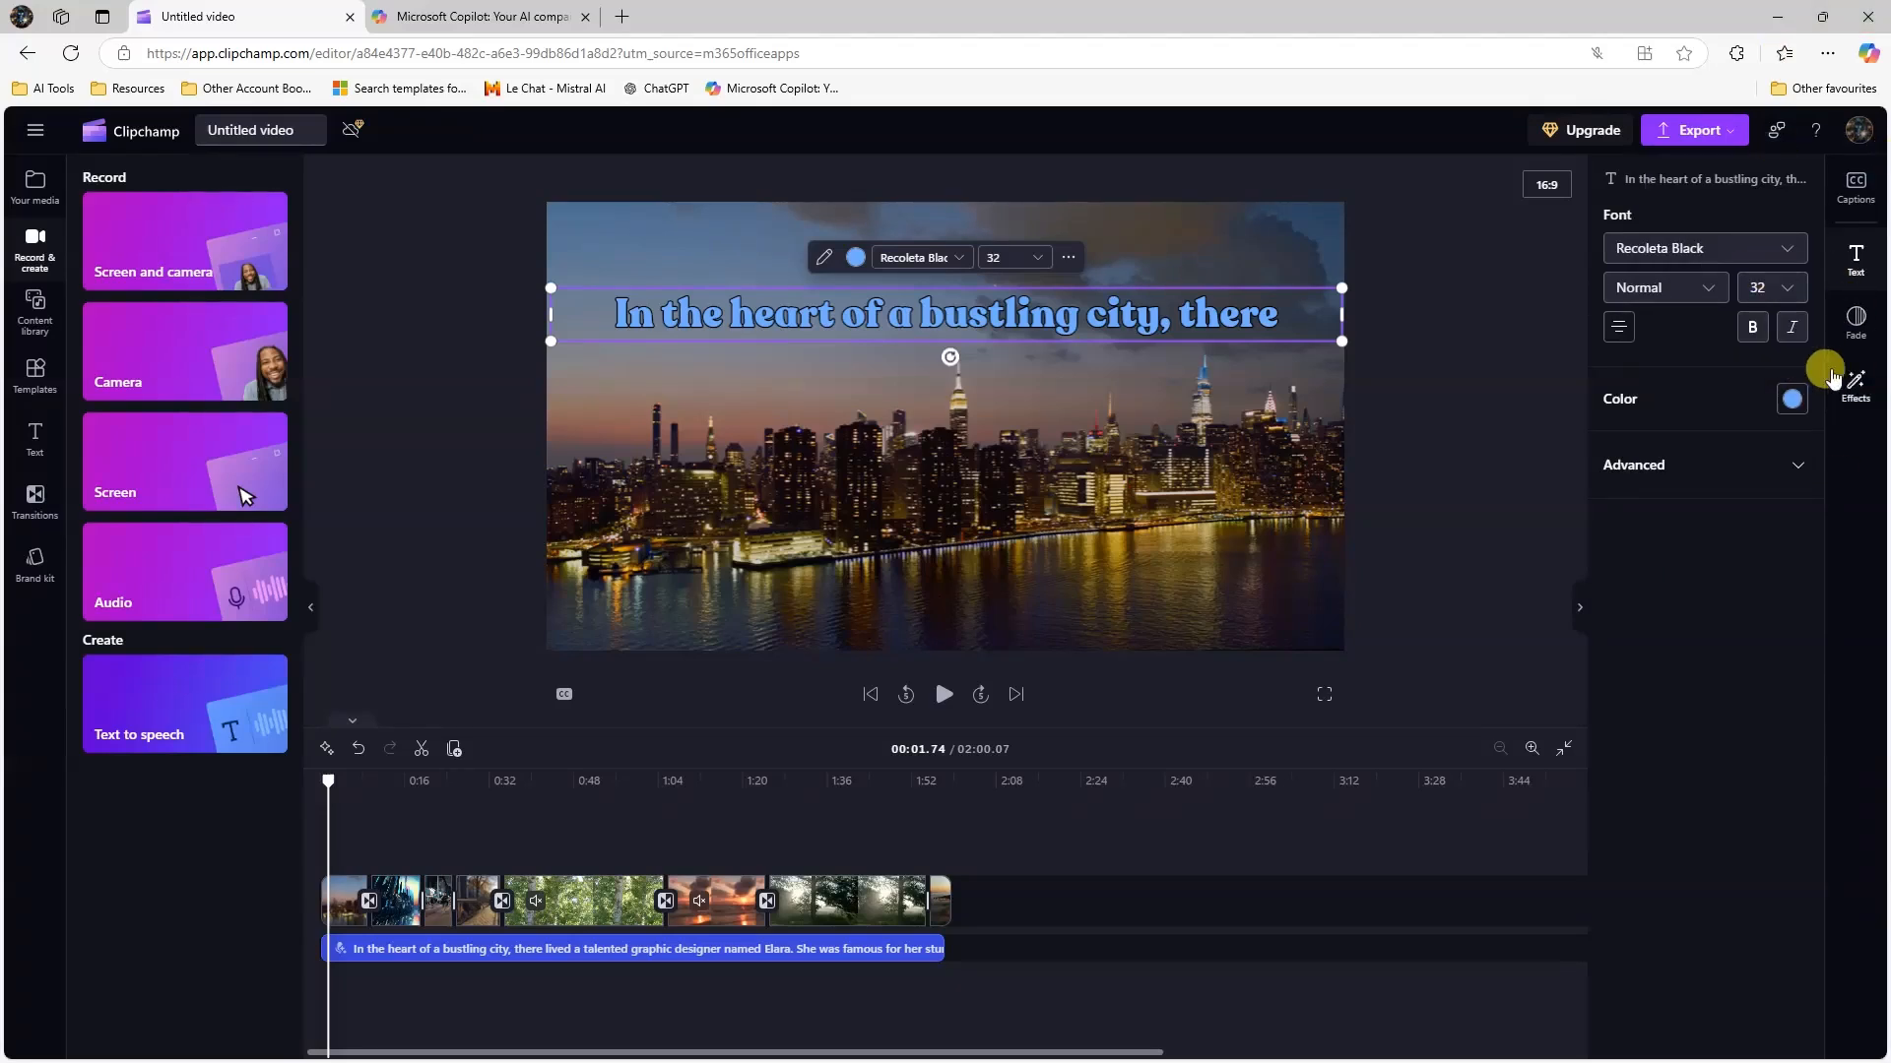
Browse the caption effects, try the Comic effect during playback and remove it again.
{"action": "left_click", "coordinate": [1857, 319]}
{"action": "left_click", "coordinate": [1857, 370]}
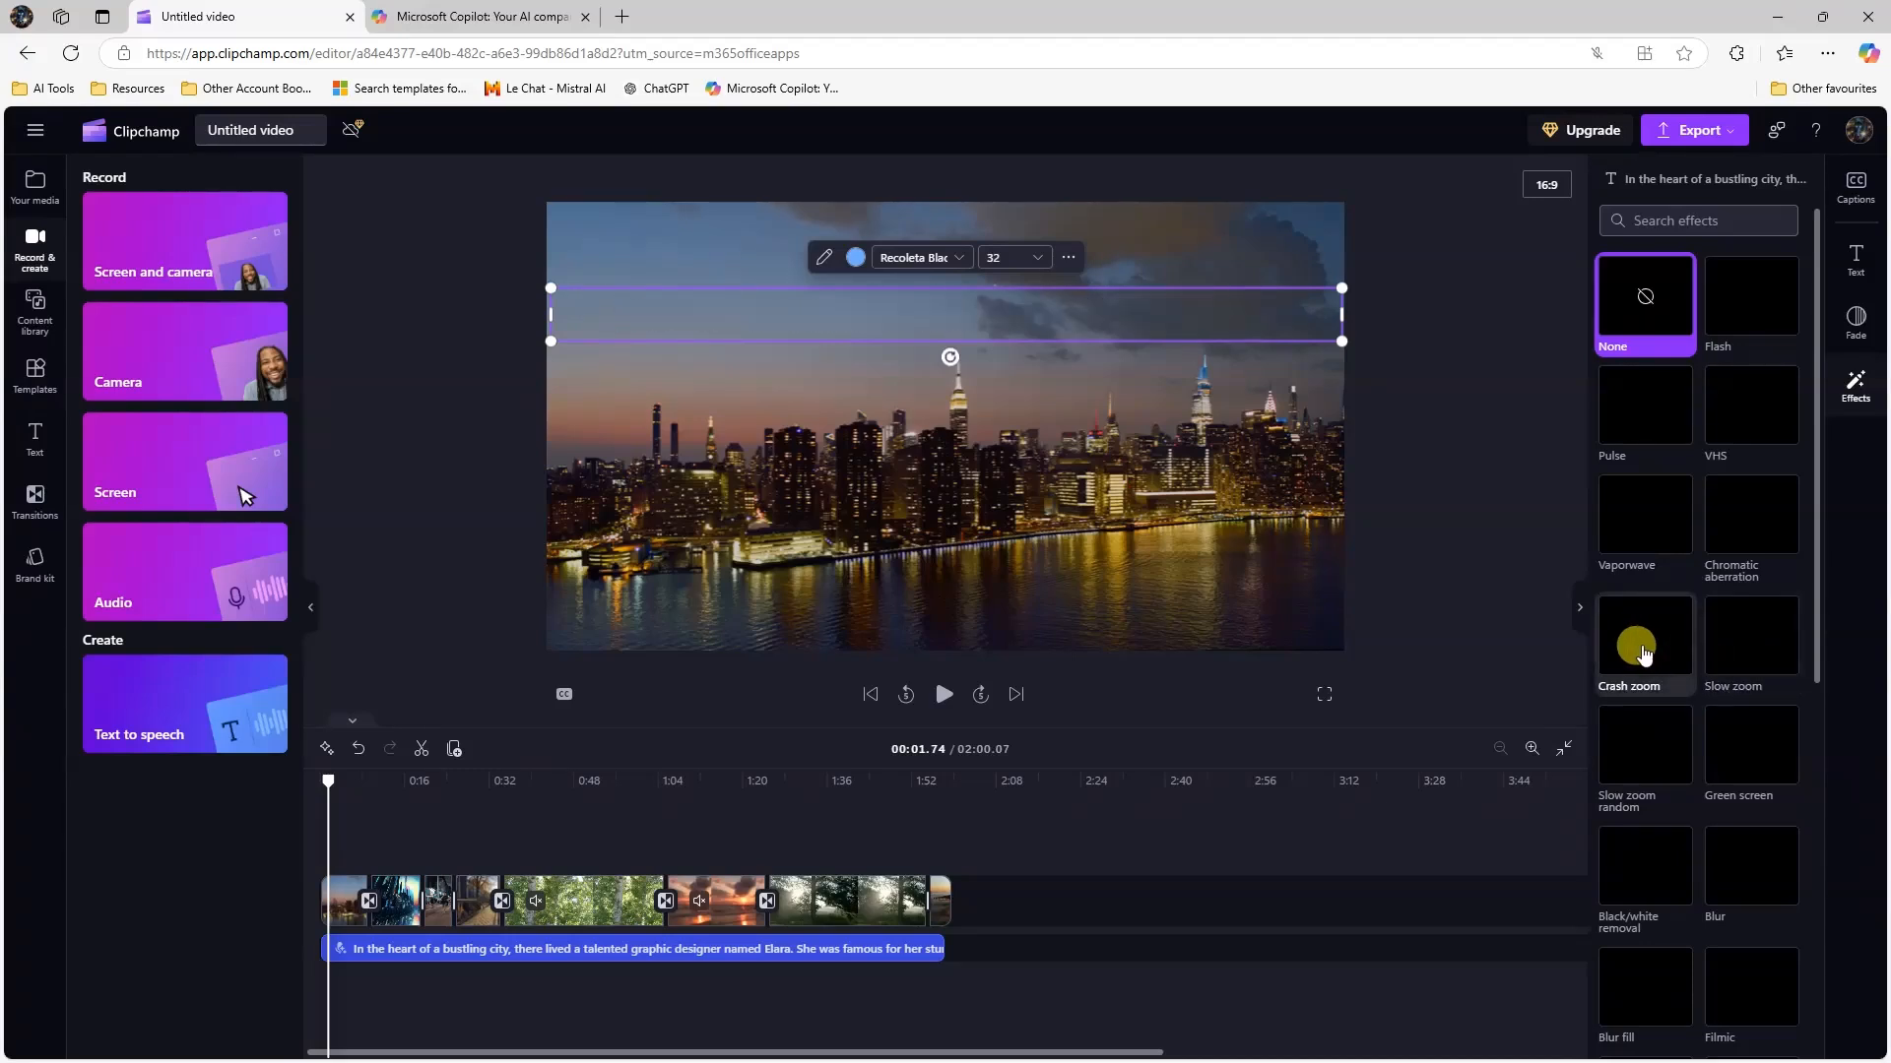
{"action": "scroll", "coordinate": [1655, 679], "scroll_direction": "down", "scroll_amount": 2}
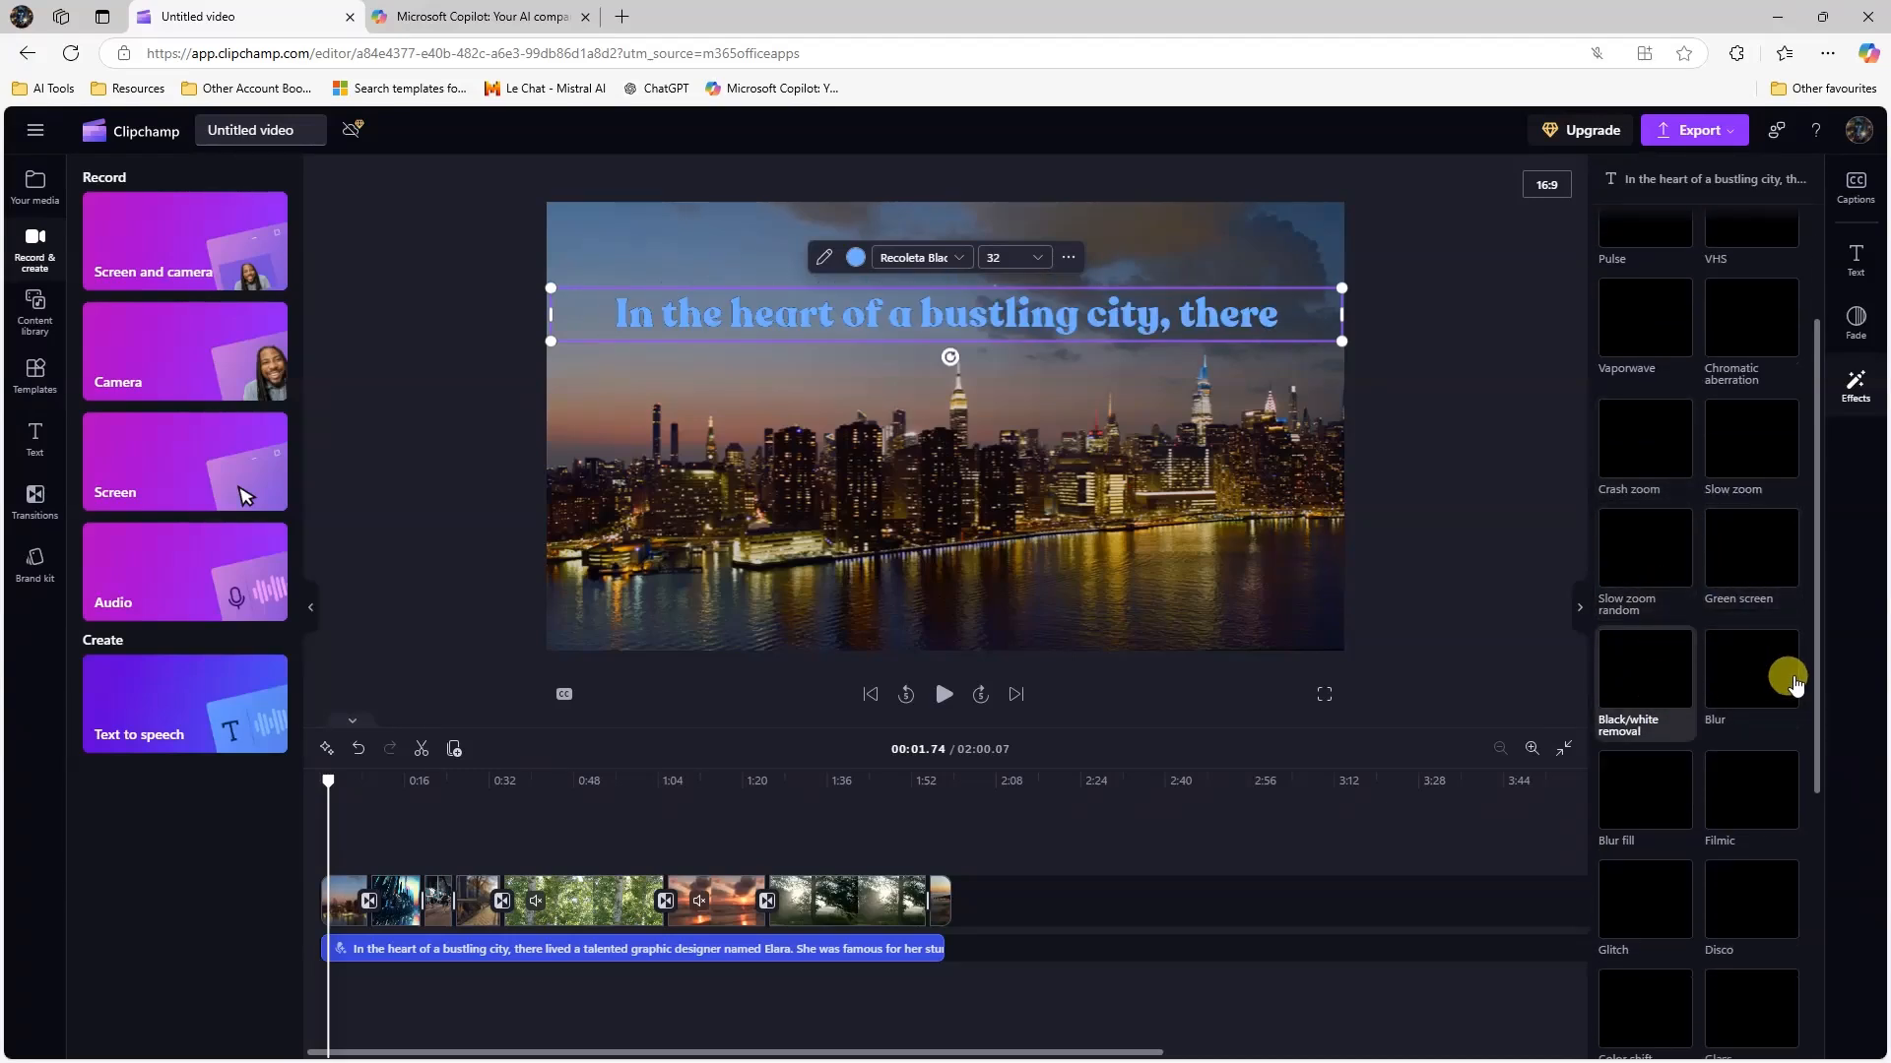
{"action": "scroll", "coordinate": [1787, 680], "scroll_direction": "down", "scroll_amount": 3}
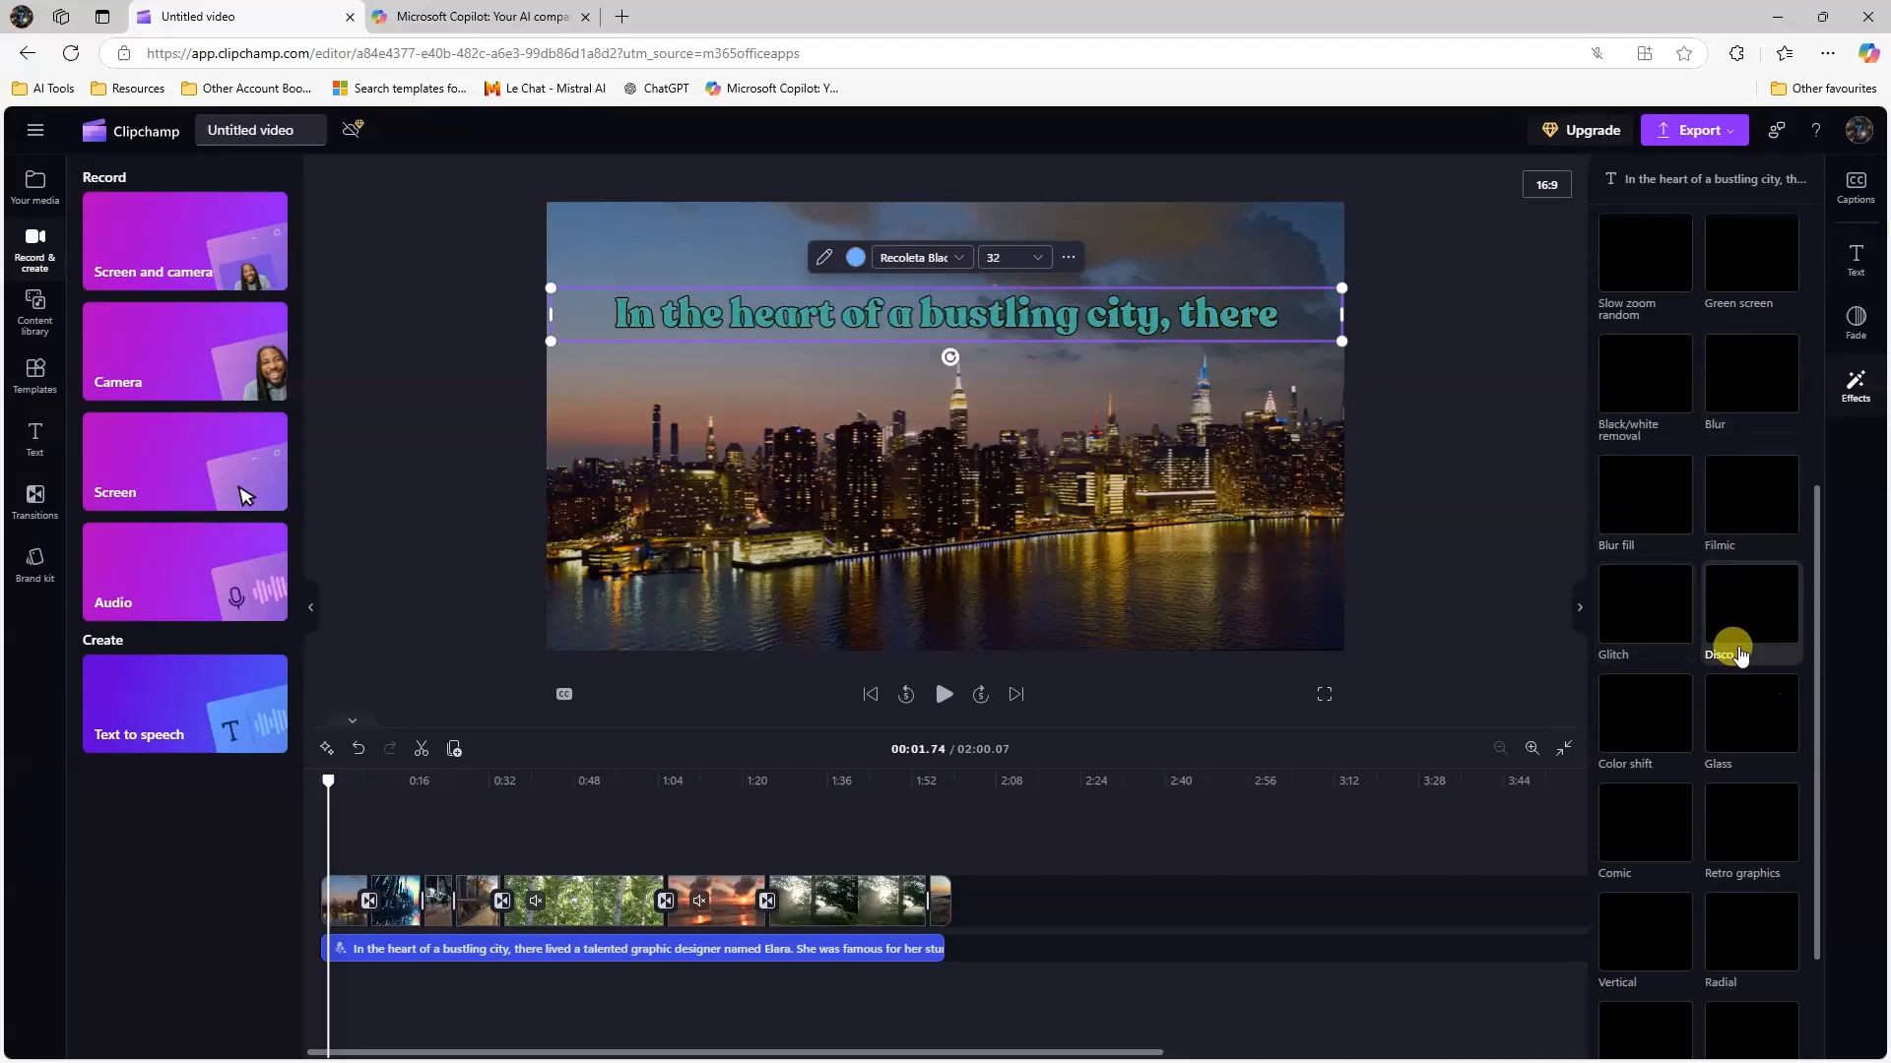
{"action": "scroll", "coordinate": [1738, 655], "scroll_direction": "down", "scroll_amount": 2}
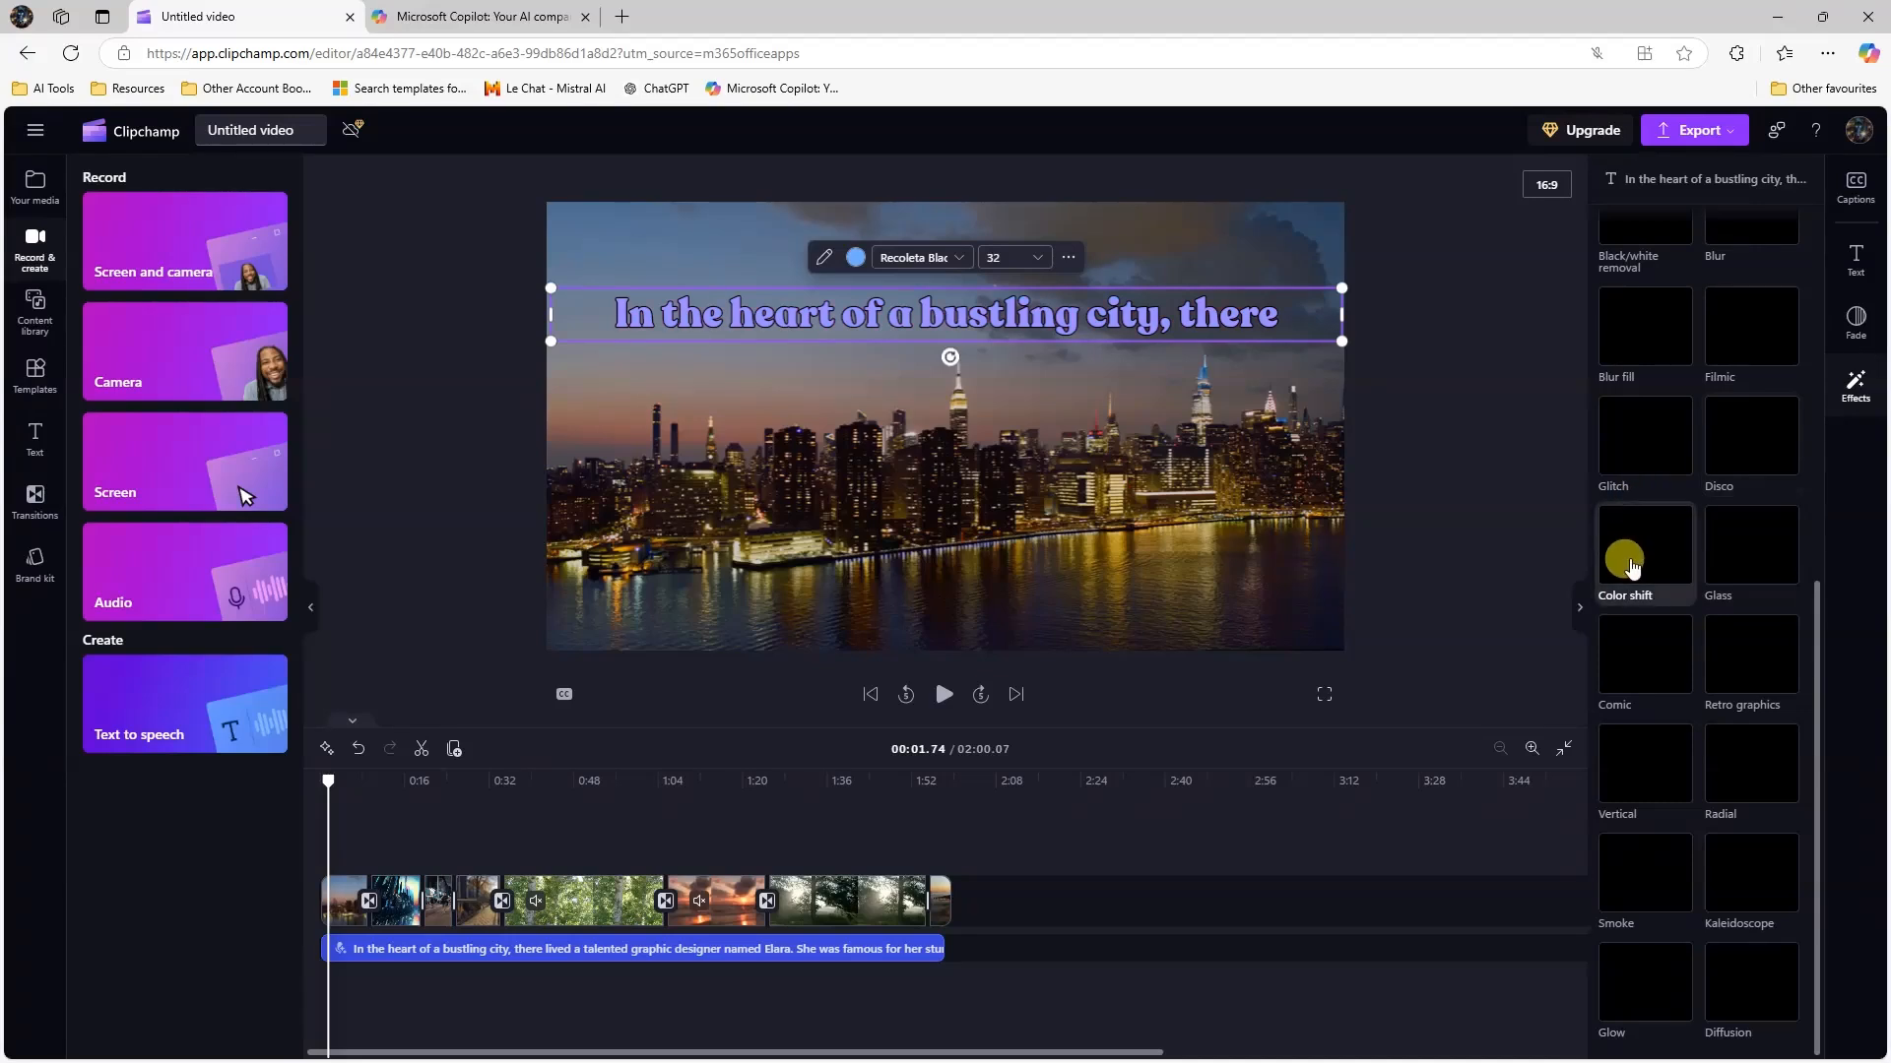
{"action": "left_click", "coordinate": [1625, 677]}
{"action": "left_click", "coordinate": [945, 696]}
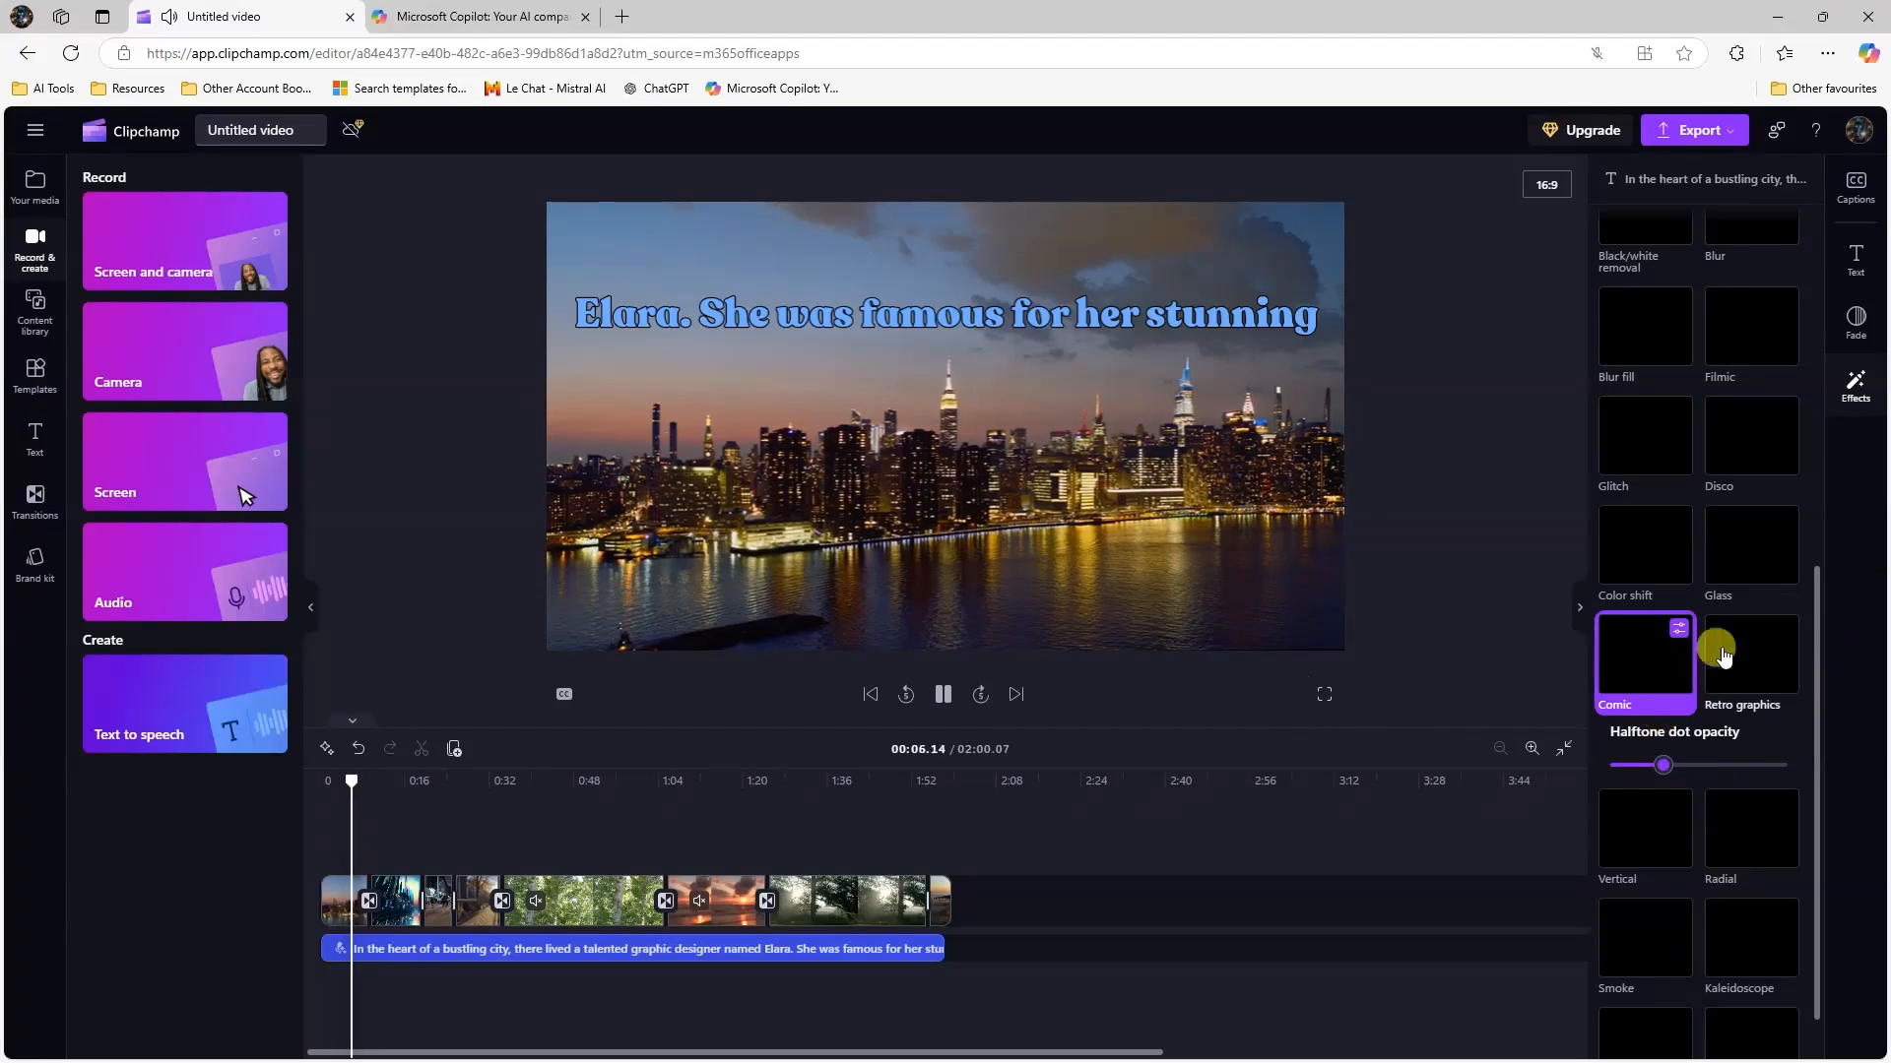
{"action": "left_click", "coordinate": [1620, 662]}
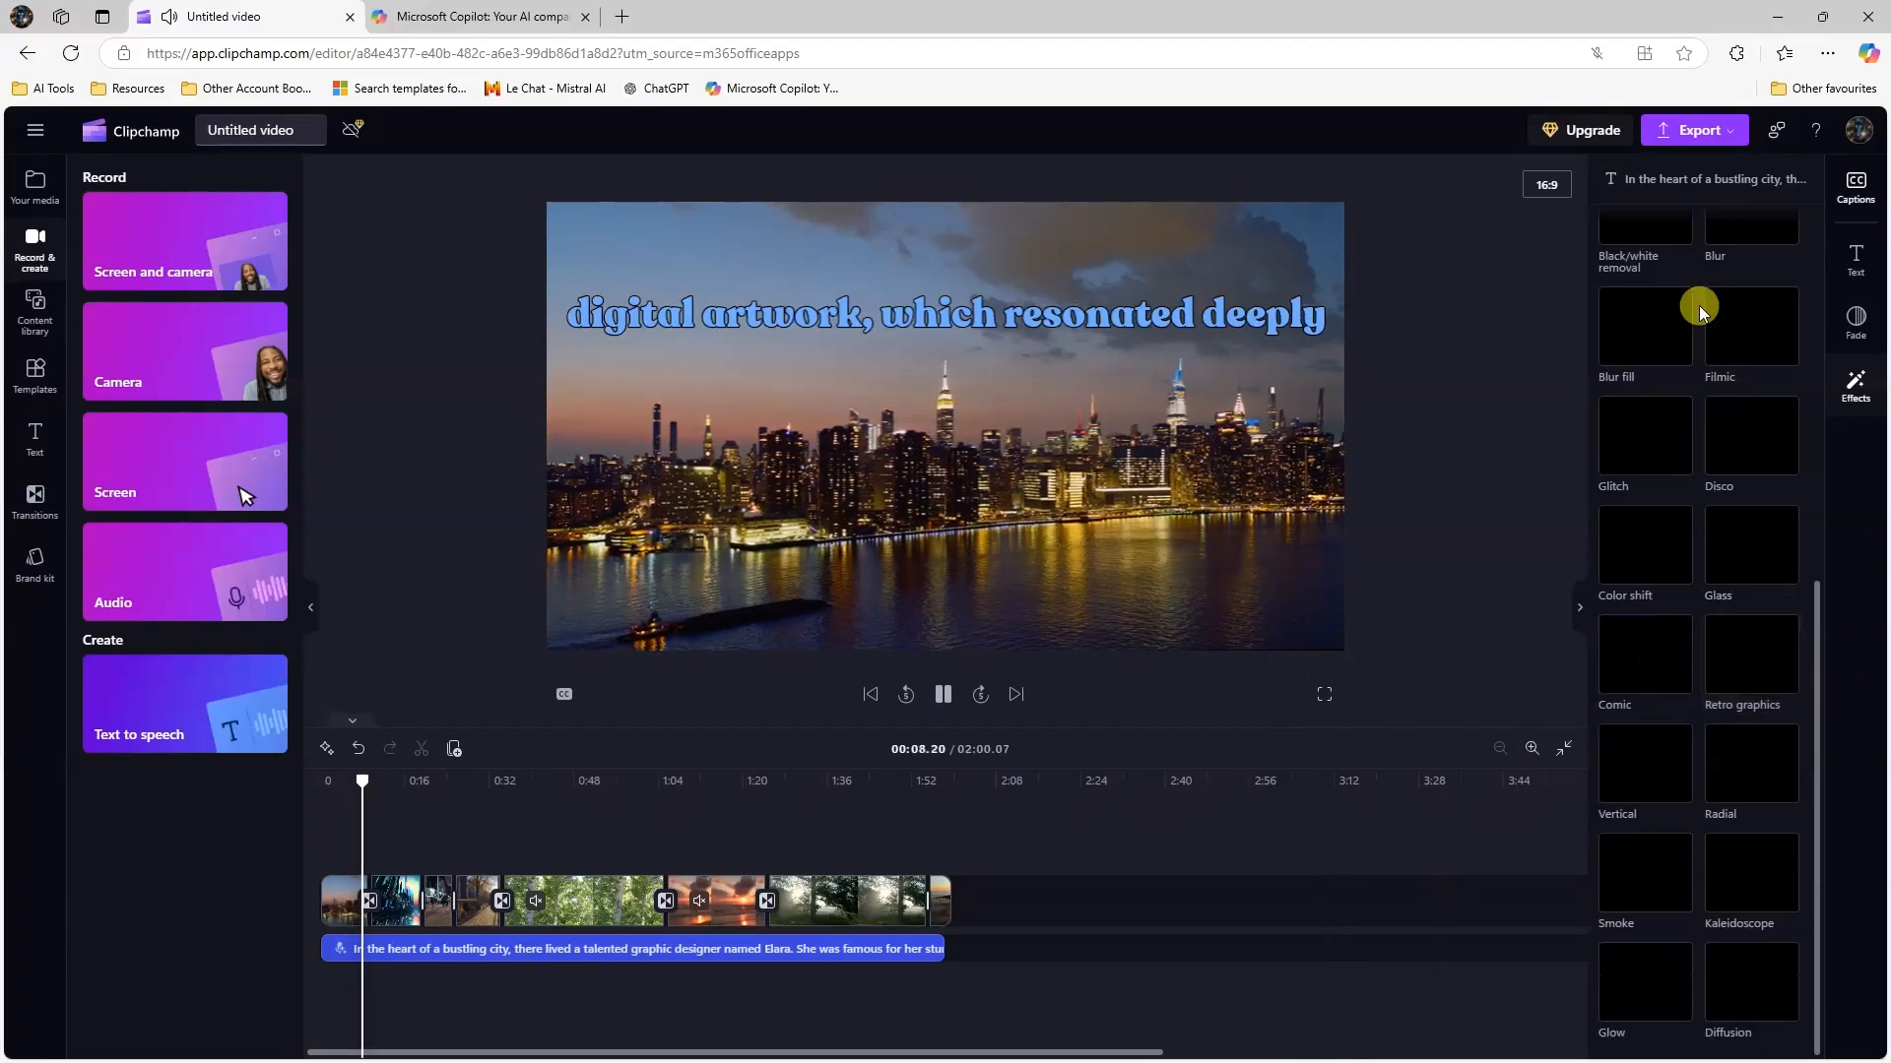
Replay the opening with the properties pane collapsed, pause at about 7 seconds and narrow the caption box from both sides to wrap onto two lines.
{"action": "left_click", "coordinate": [870, 694]}
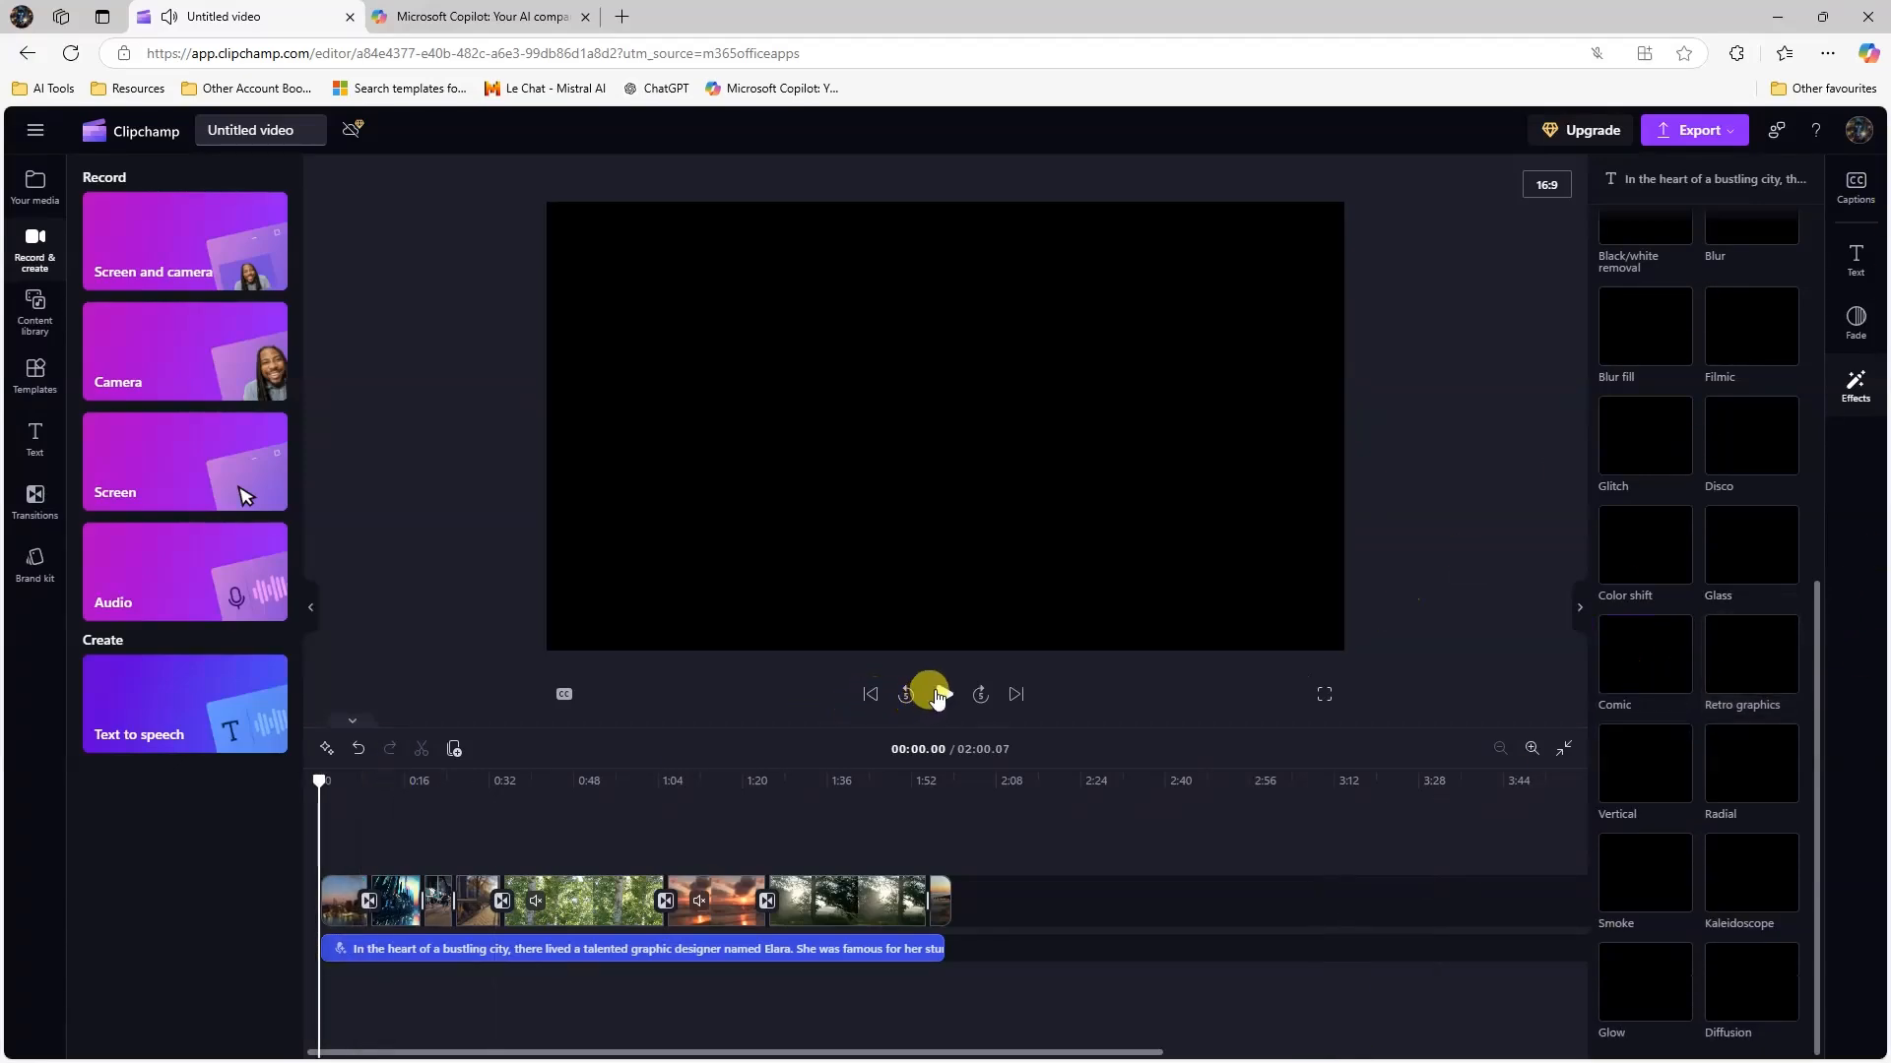
{"action": "left_click", "coordinate": [1578, 610]}
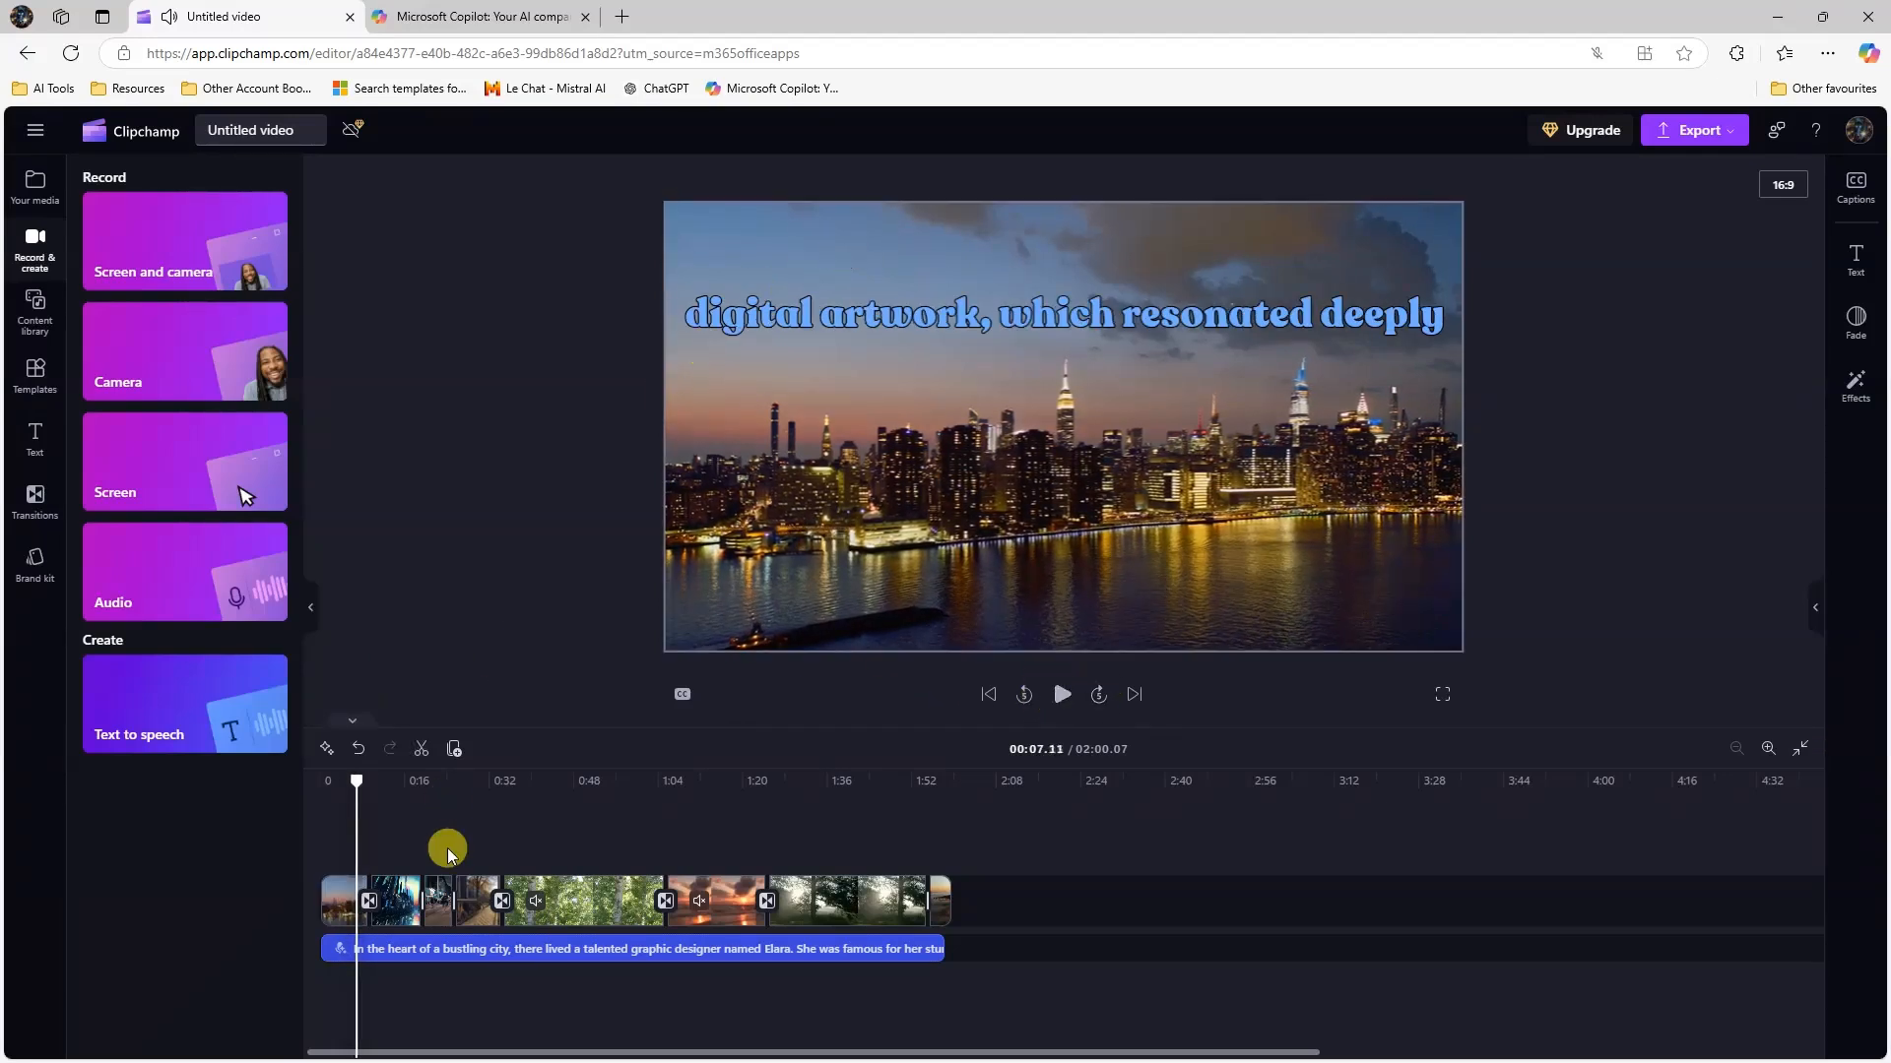
{"action": "left_click", "coordinate": [1068, 327]}
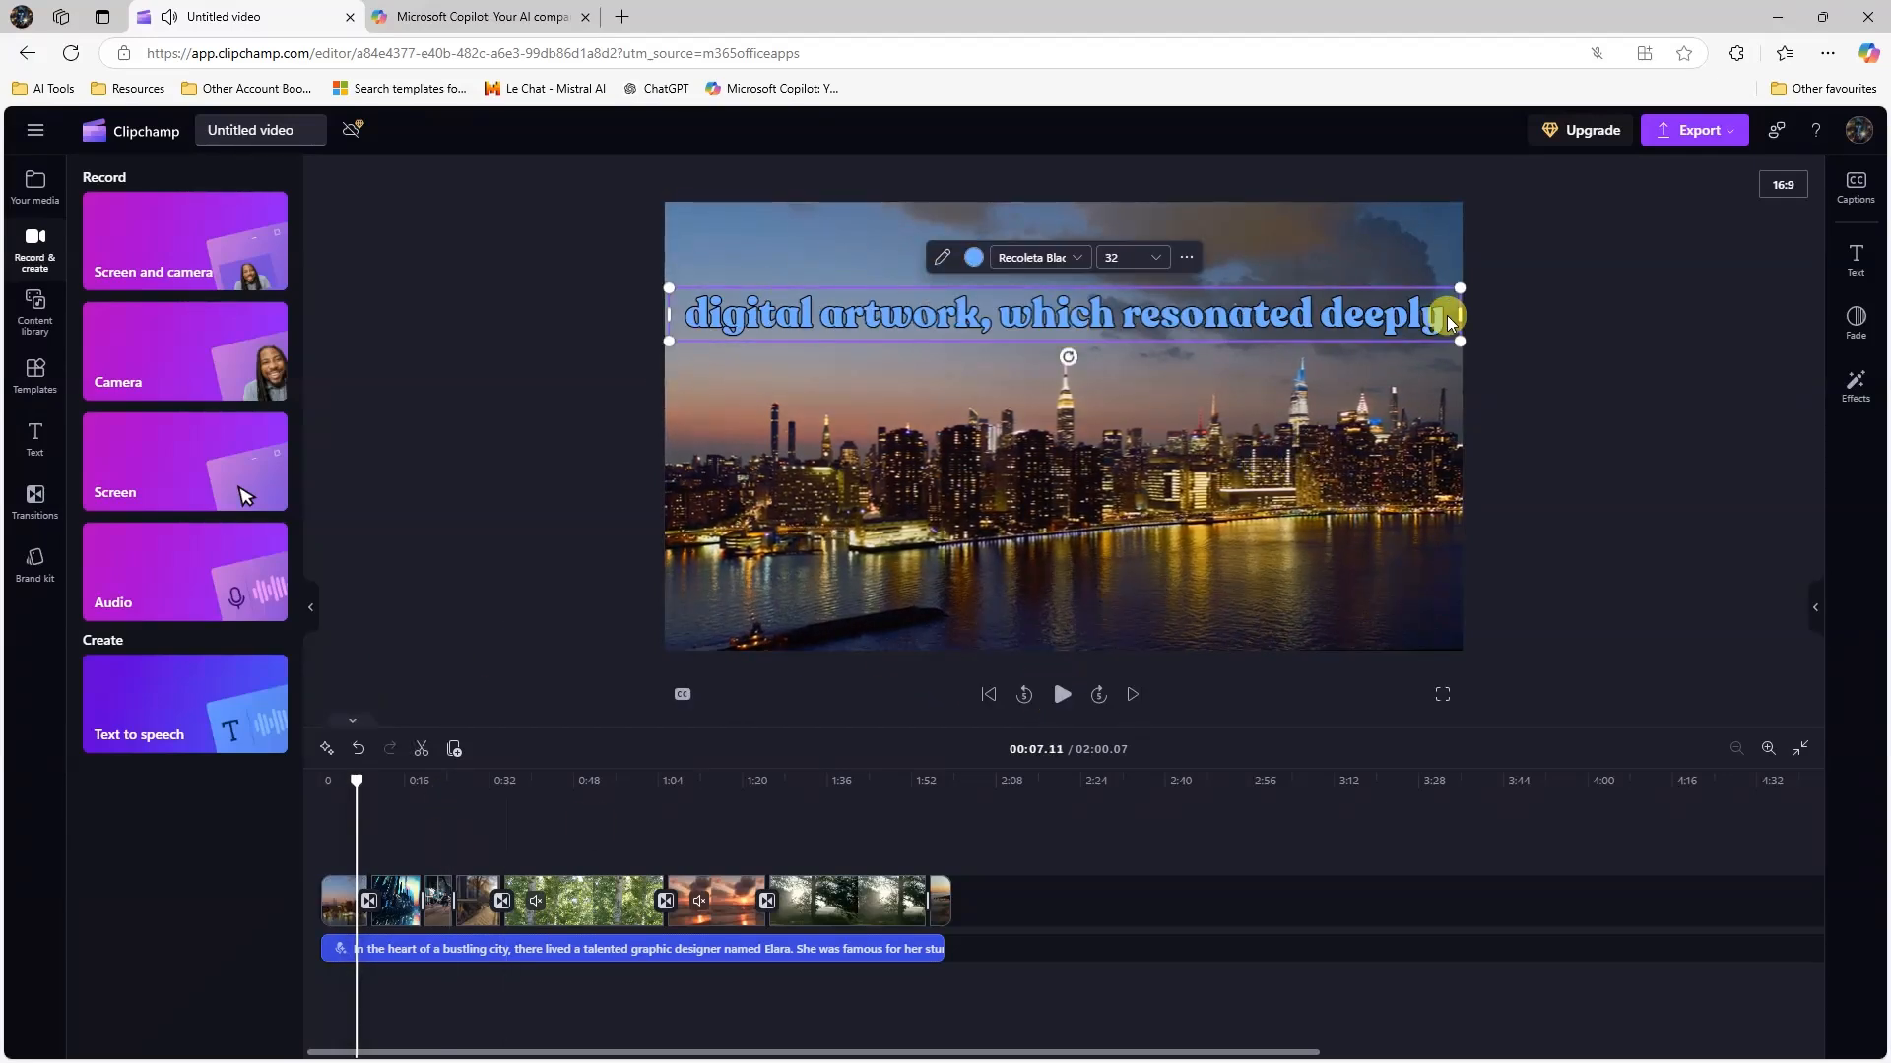
{"action": "left_click_drag", "start_coordinate": [1457, 314], "coordinate": [1307, 317]}
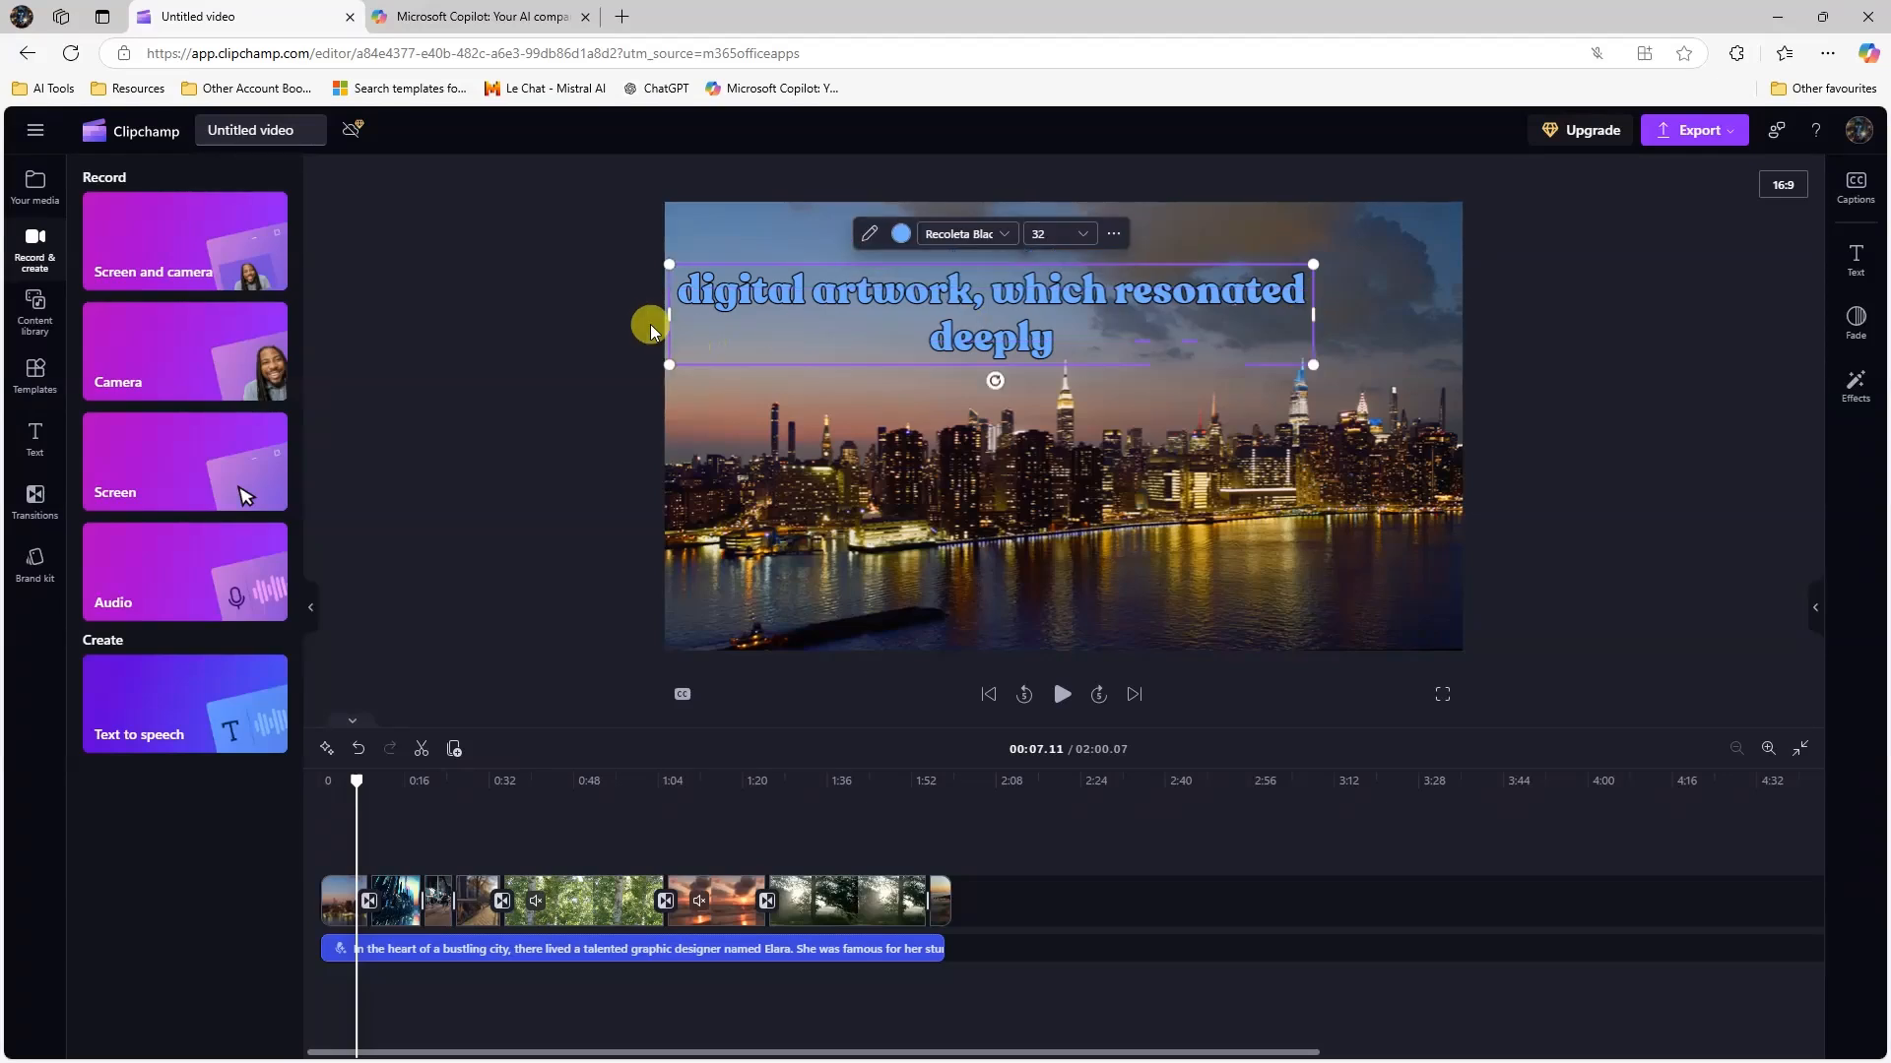
{"action": "left_click_drag", "start_coordinate": [672, 312], "coordinate": [829, 307]}
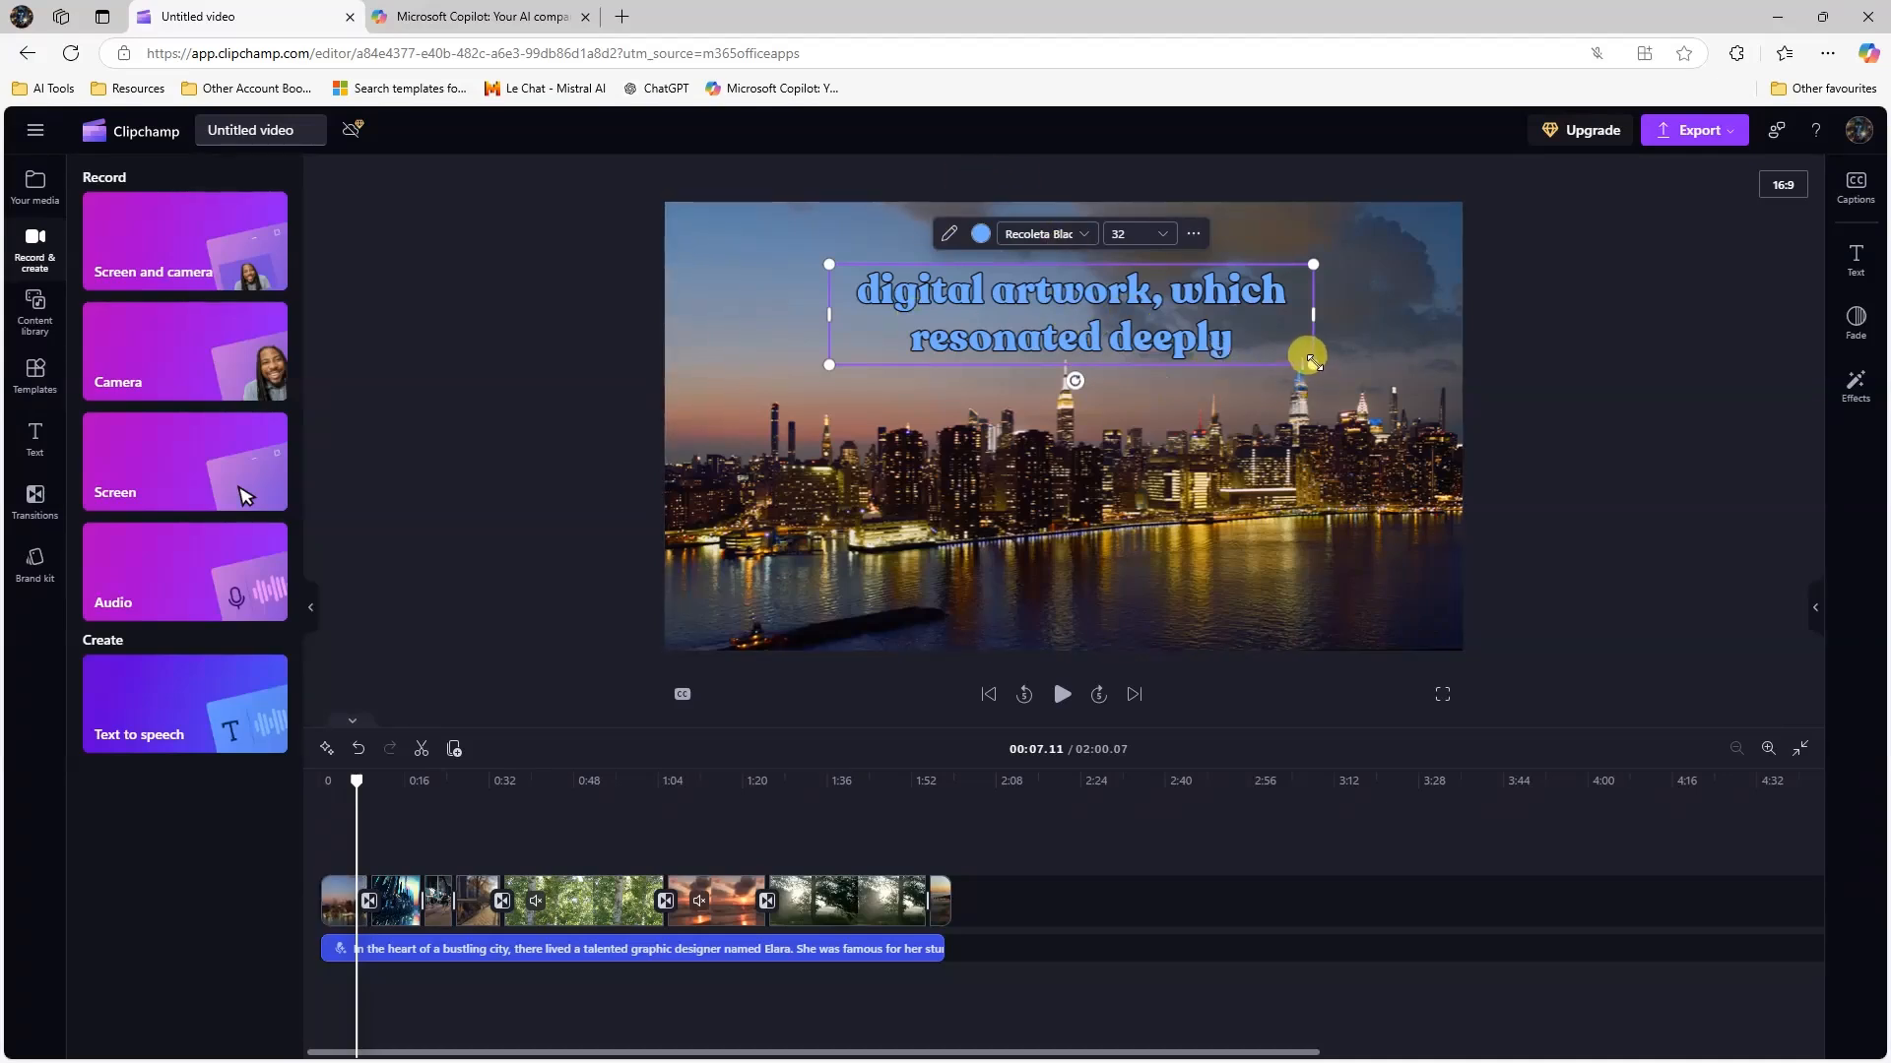
Scale the two-line caption up to text size 37 and move it down toward the middle of the frame.
{"action": "left_click_drag", "start_coordinate": [1313, 364], "coordinate": [1354, 376]}
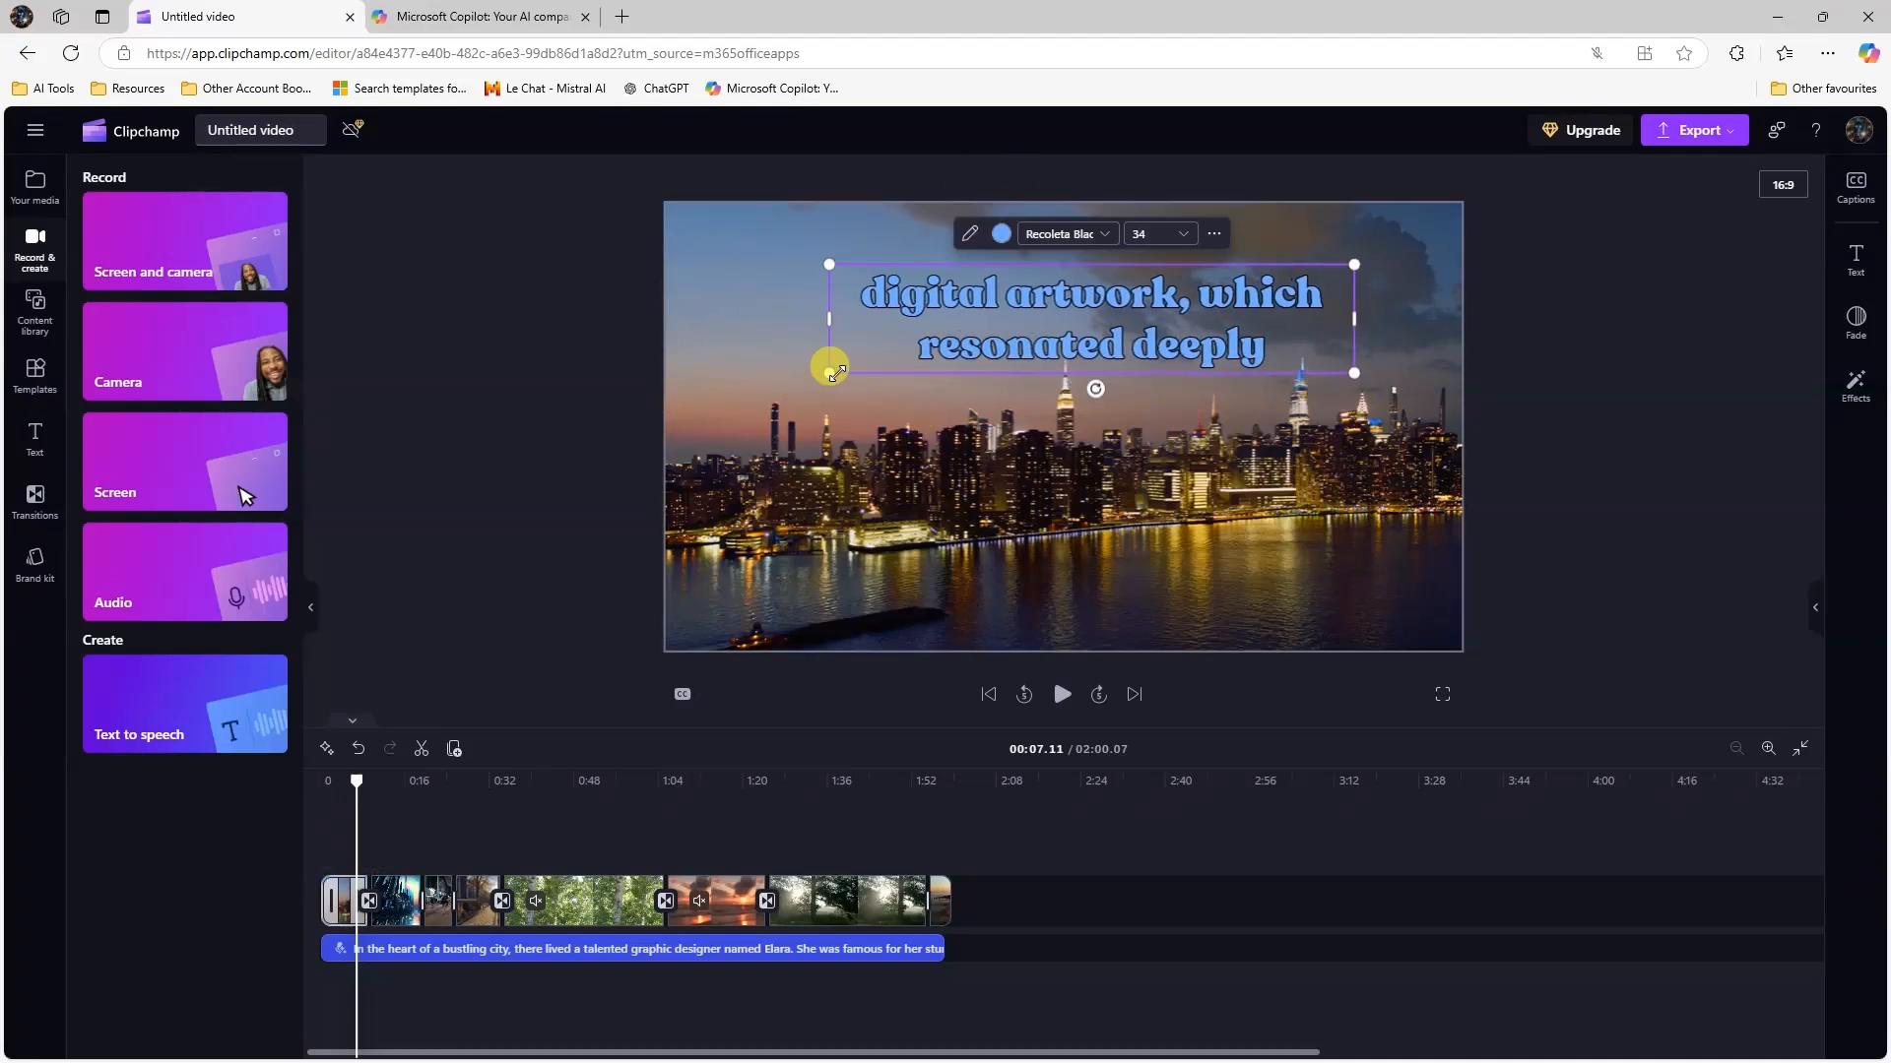
{"action": "left_click_drag", "start_coordinate": [810, 381], "coordinate": [791, 380]}
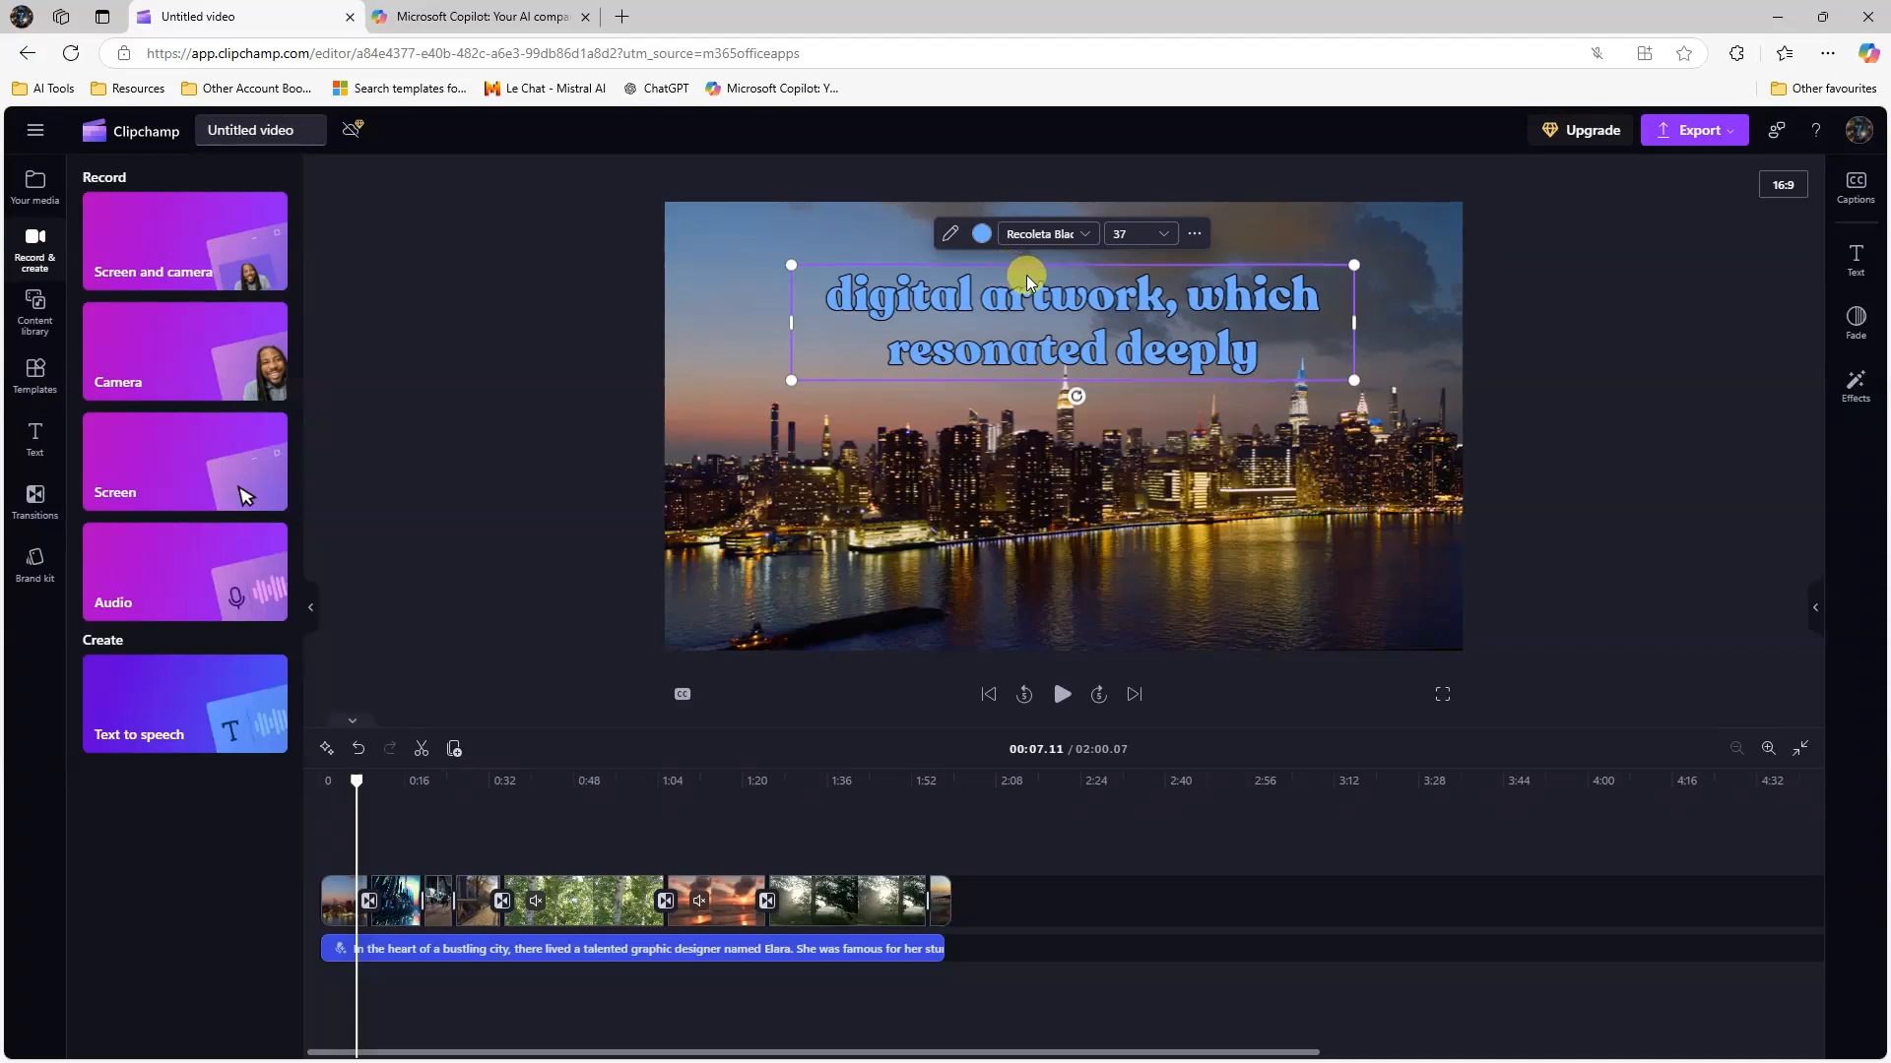
{"action": "left_click_drag", "start_coordinate": [1043, 311], "coordinate": [1046, 394]}
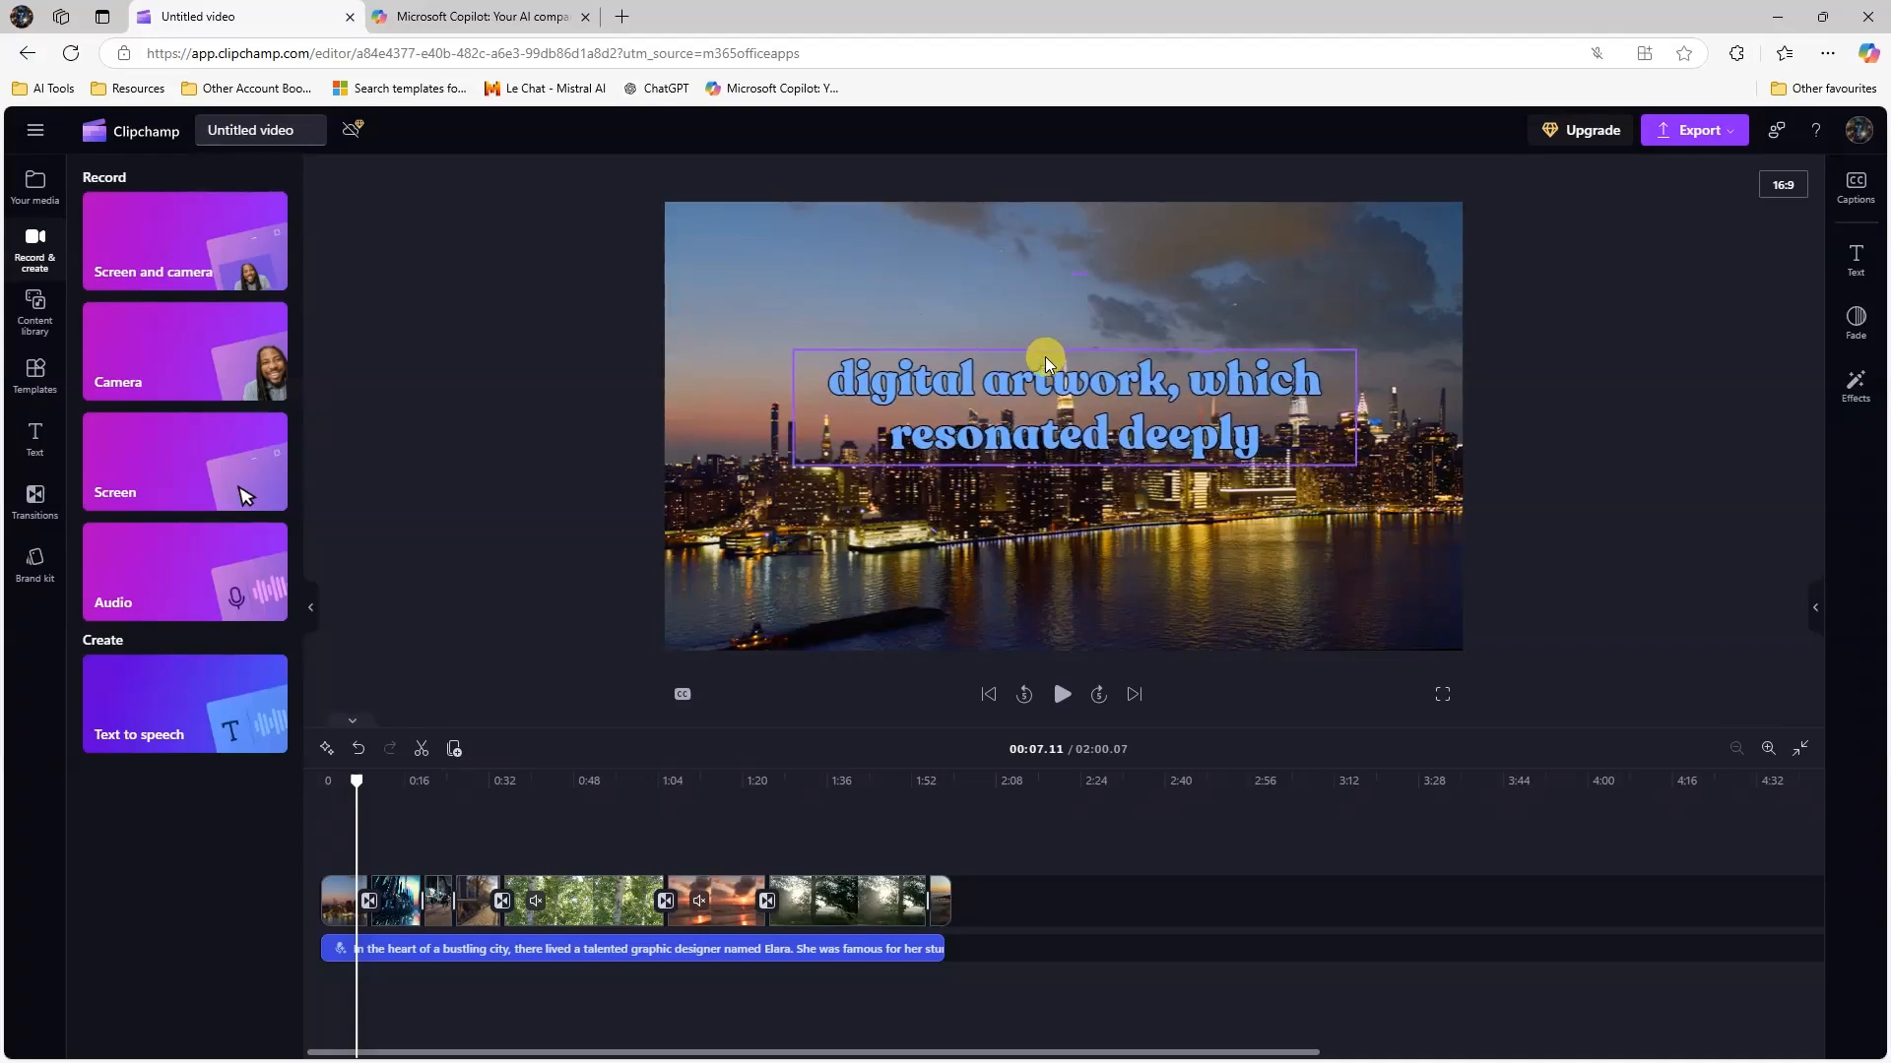
Play the video to about 1:12, recolor the captions to custom orange #F68645 and resume playback.
{"action": "left_click", "coordinate": [1054, 705]}
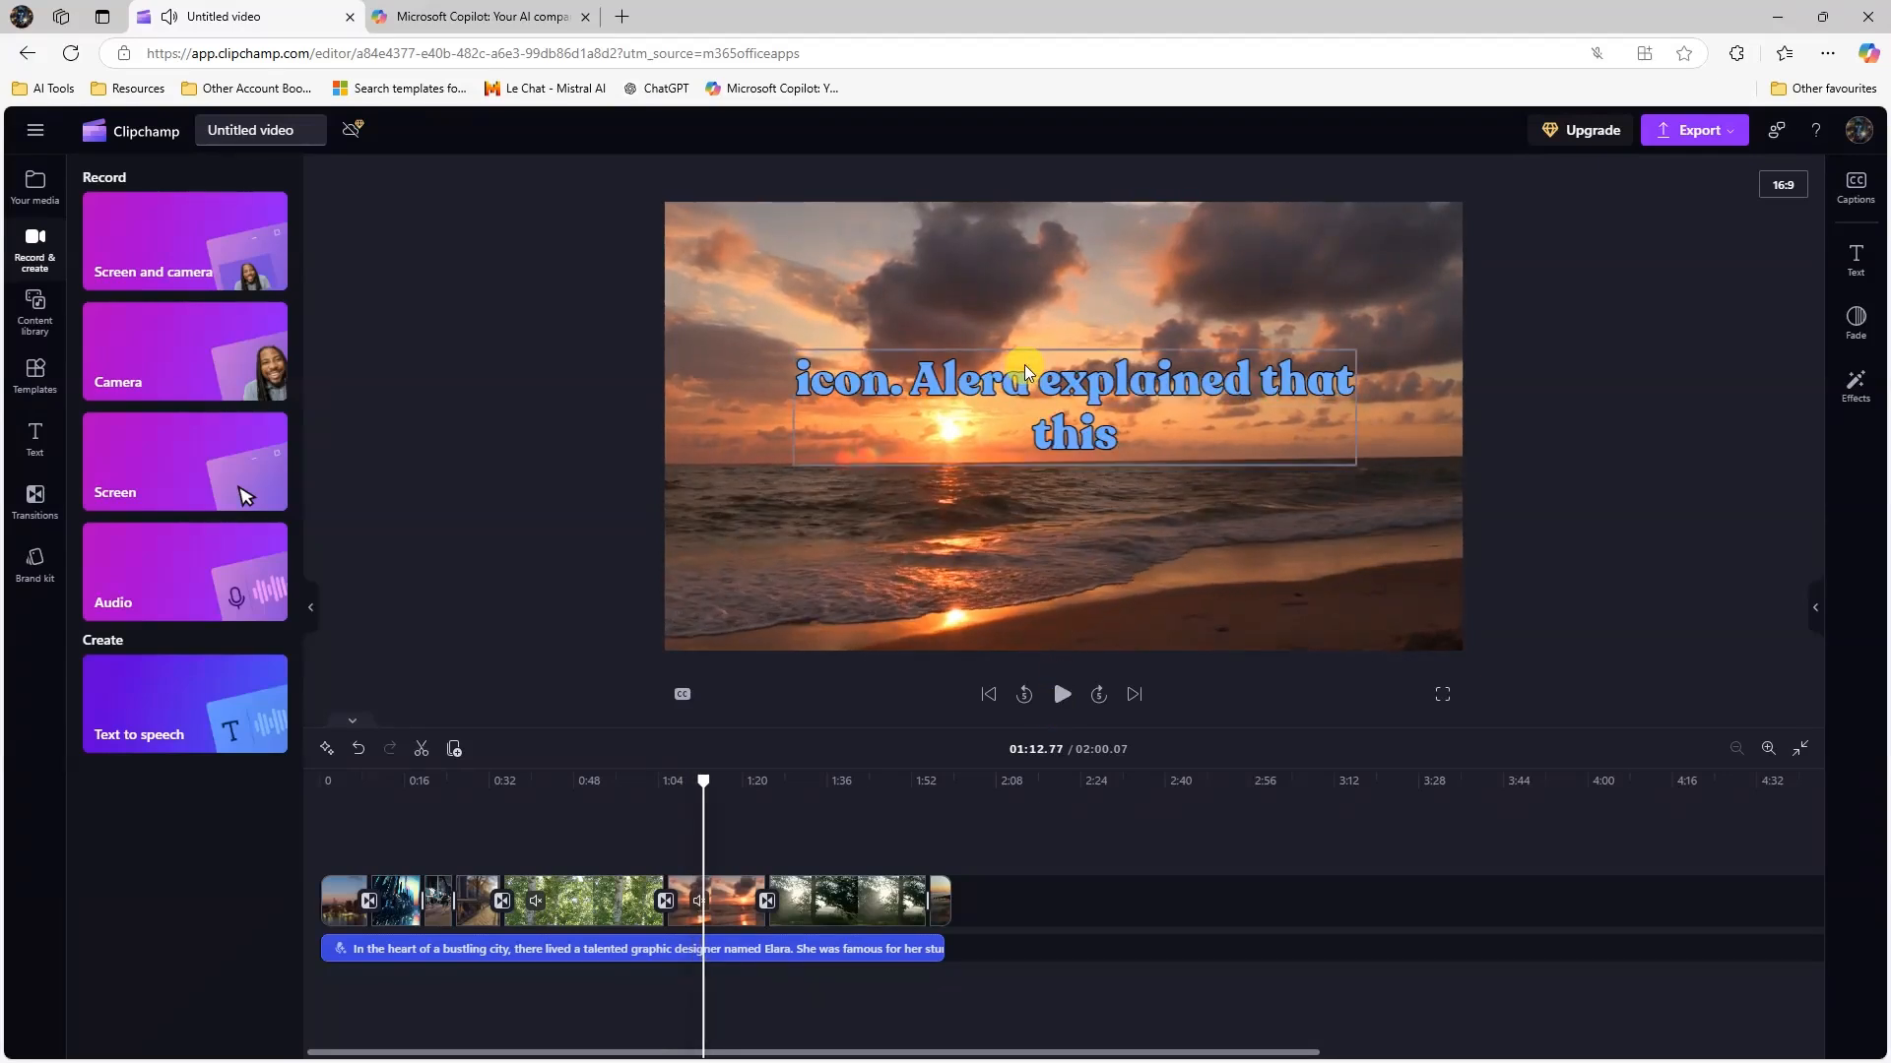
{"action": "left_click", "coordinate": [983, 318]}
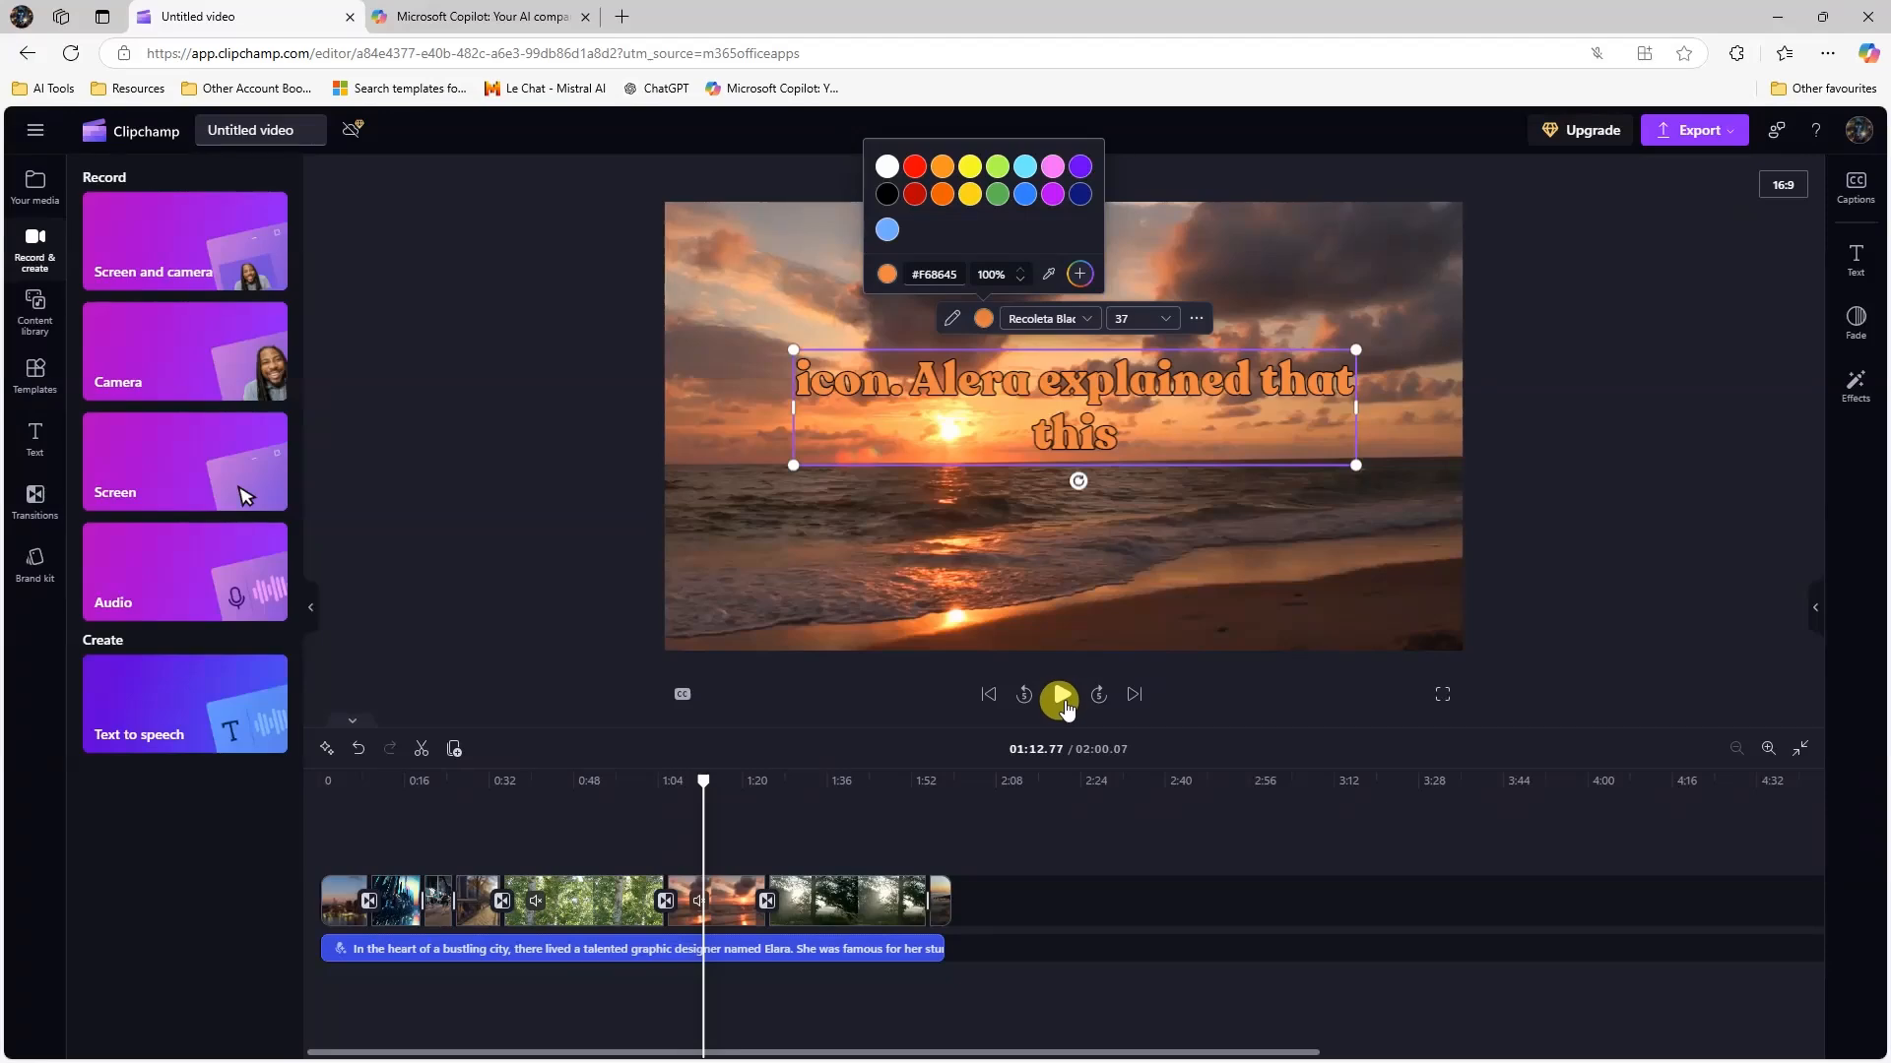
{"action": "left_click", "coordinate": [1061, 697]}
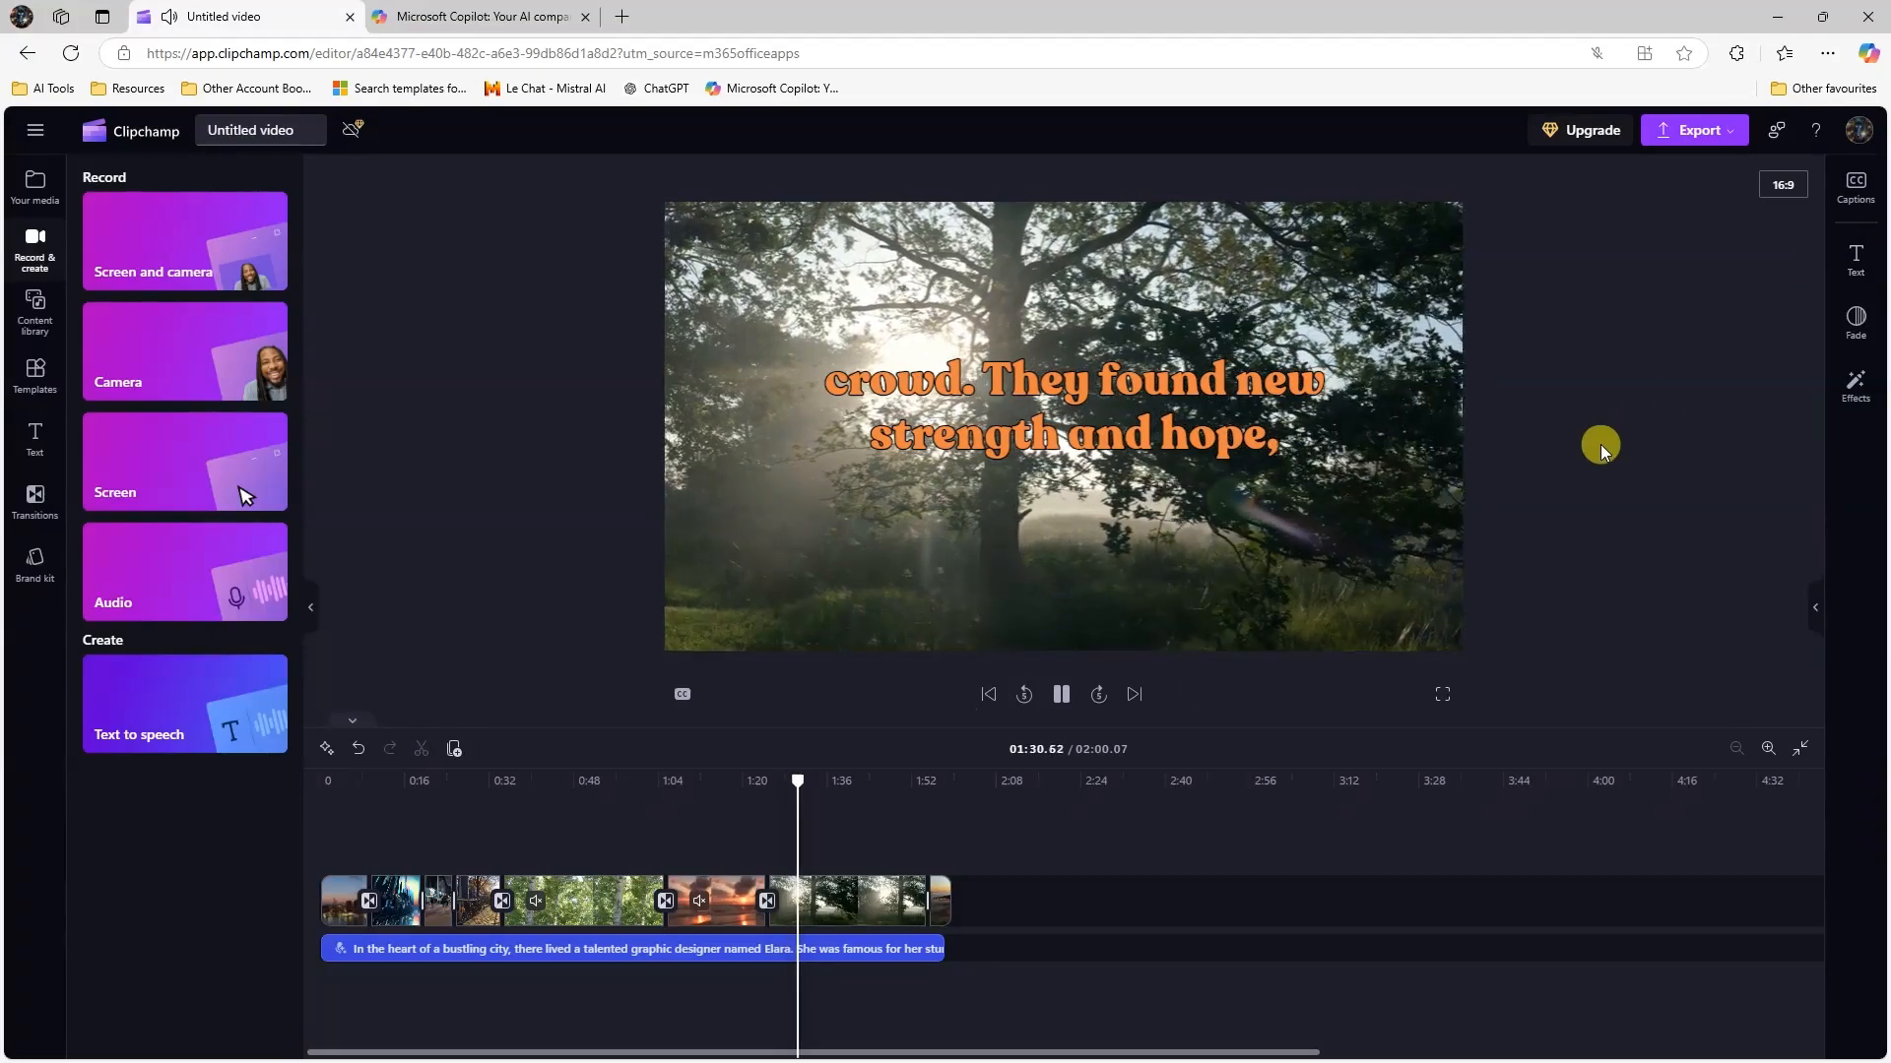
Change the caption font to Thelorin in the text properties while the video plays.
{"action": "left_click", "coordinate": [1853, 260]}
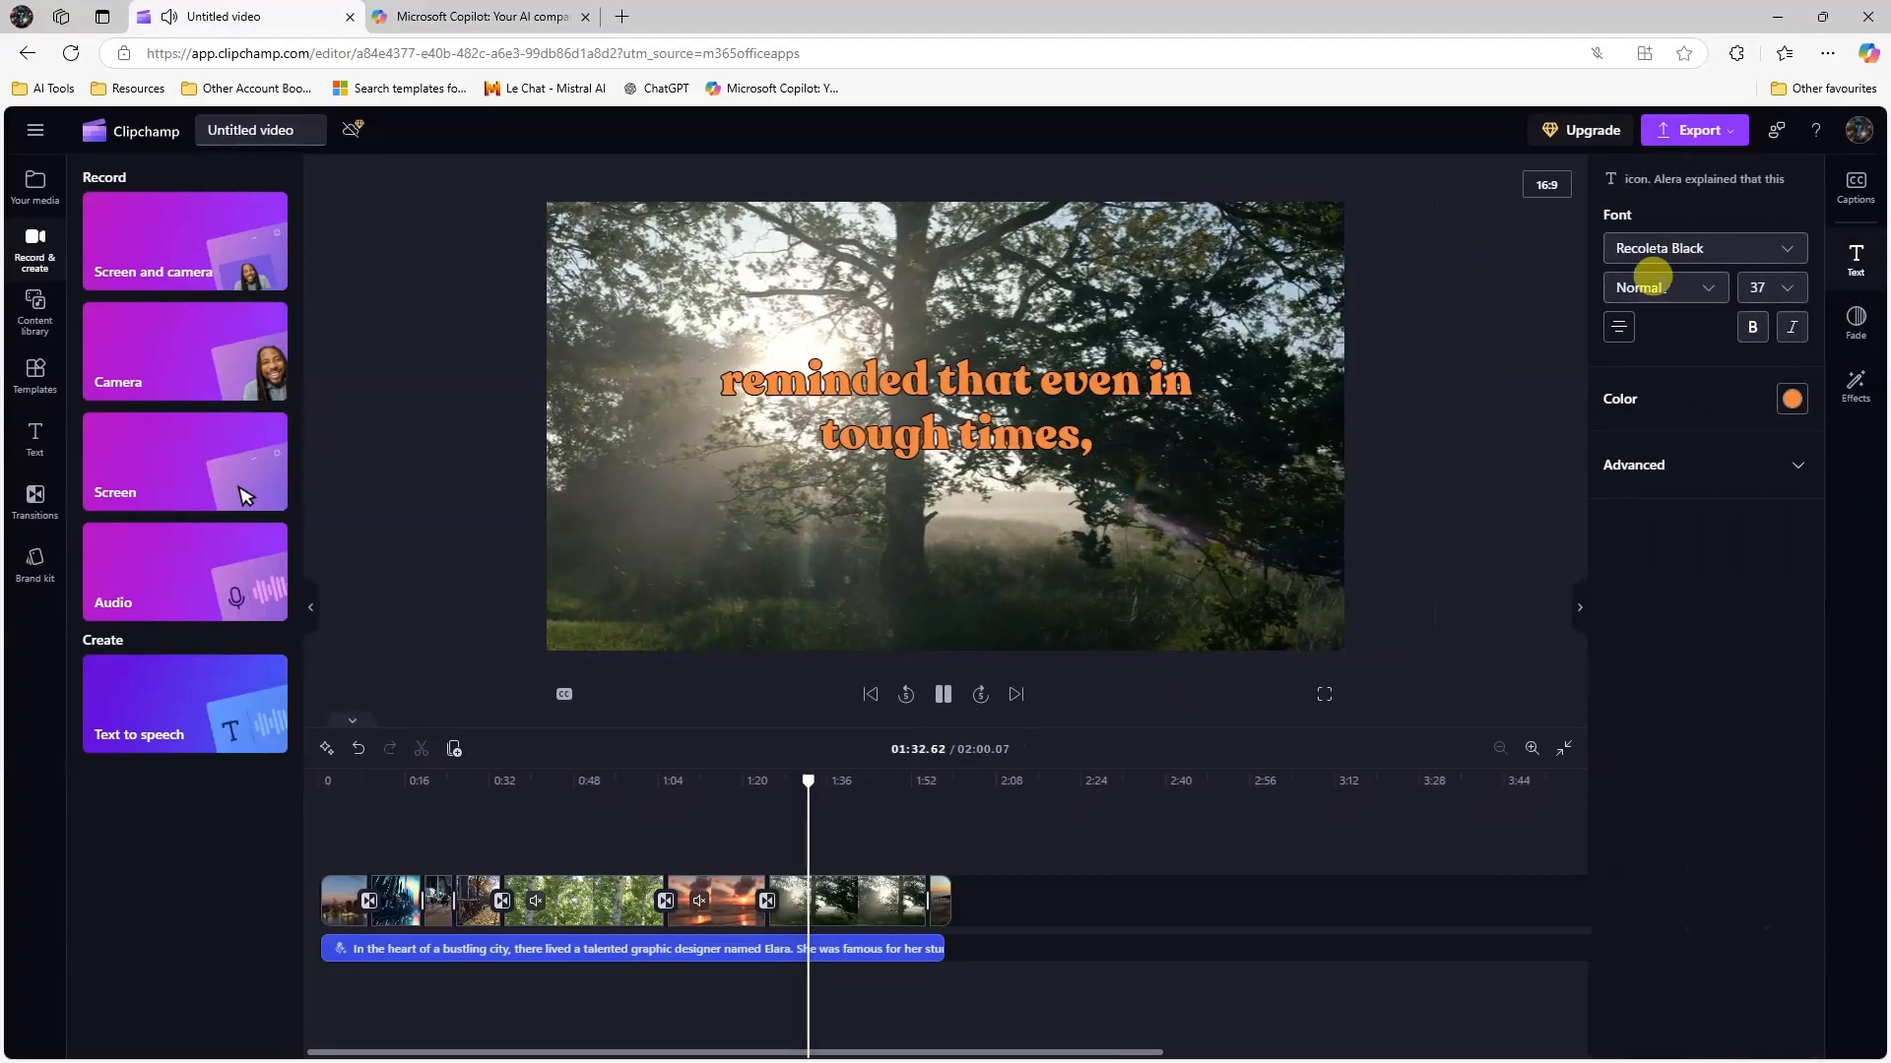
{"action": "left_click", "coordinate": [1767, 248]}
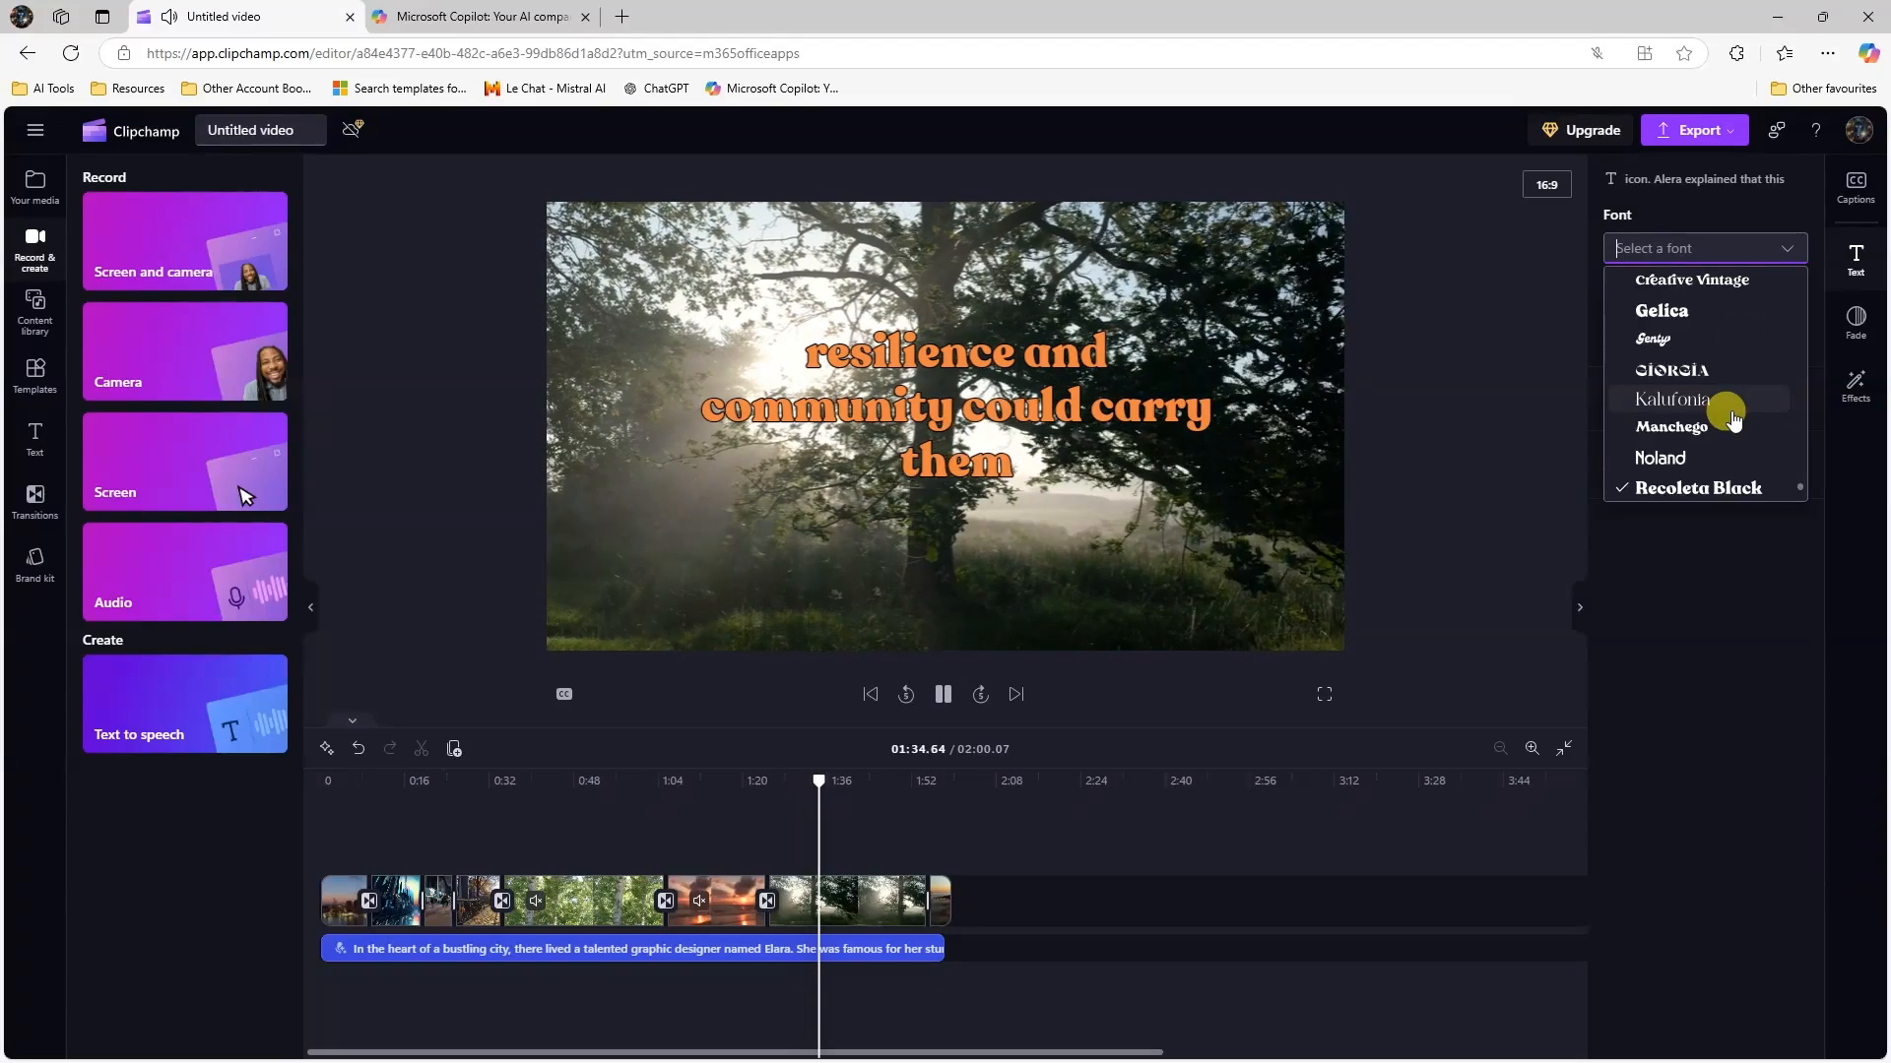
{"action": "scroll", "coordinate": [1733, 423], "scroll_direction": "down", "scroll_amount": 3}
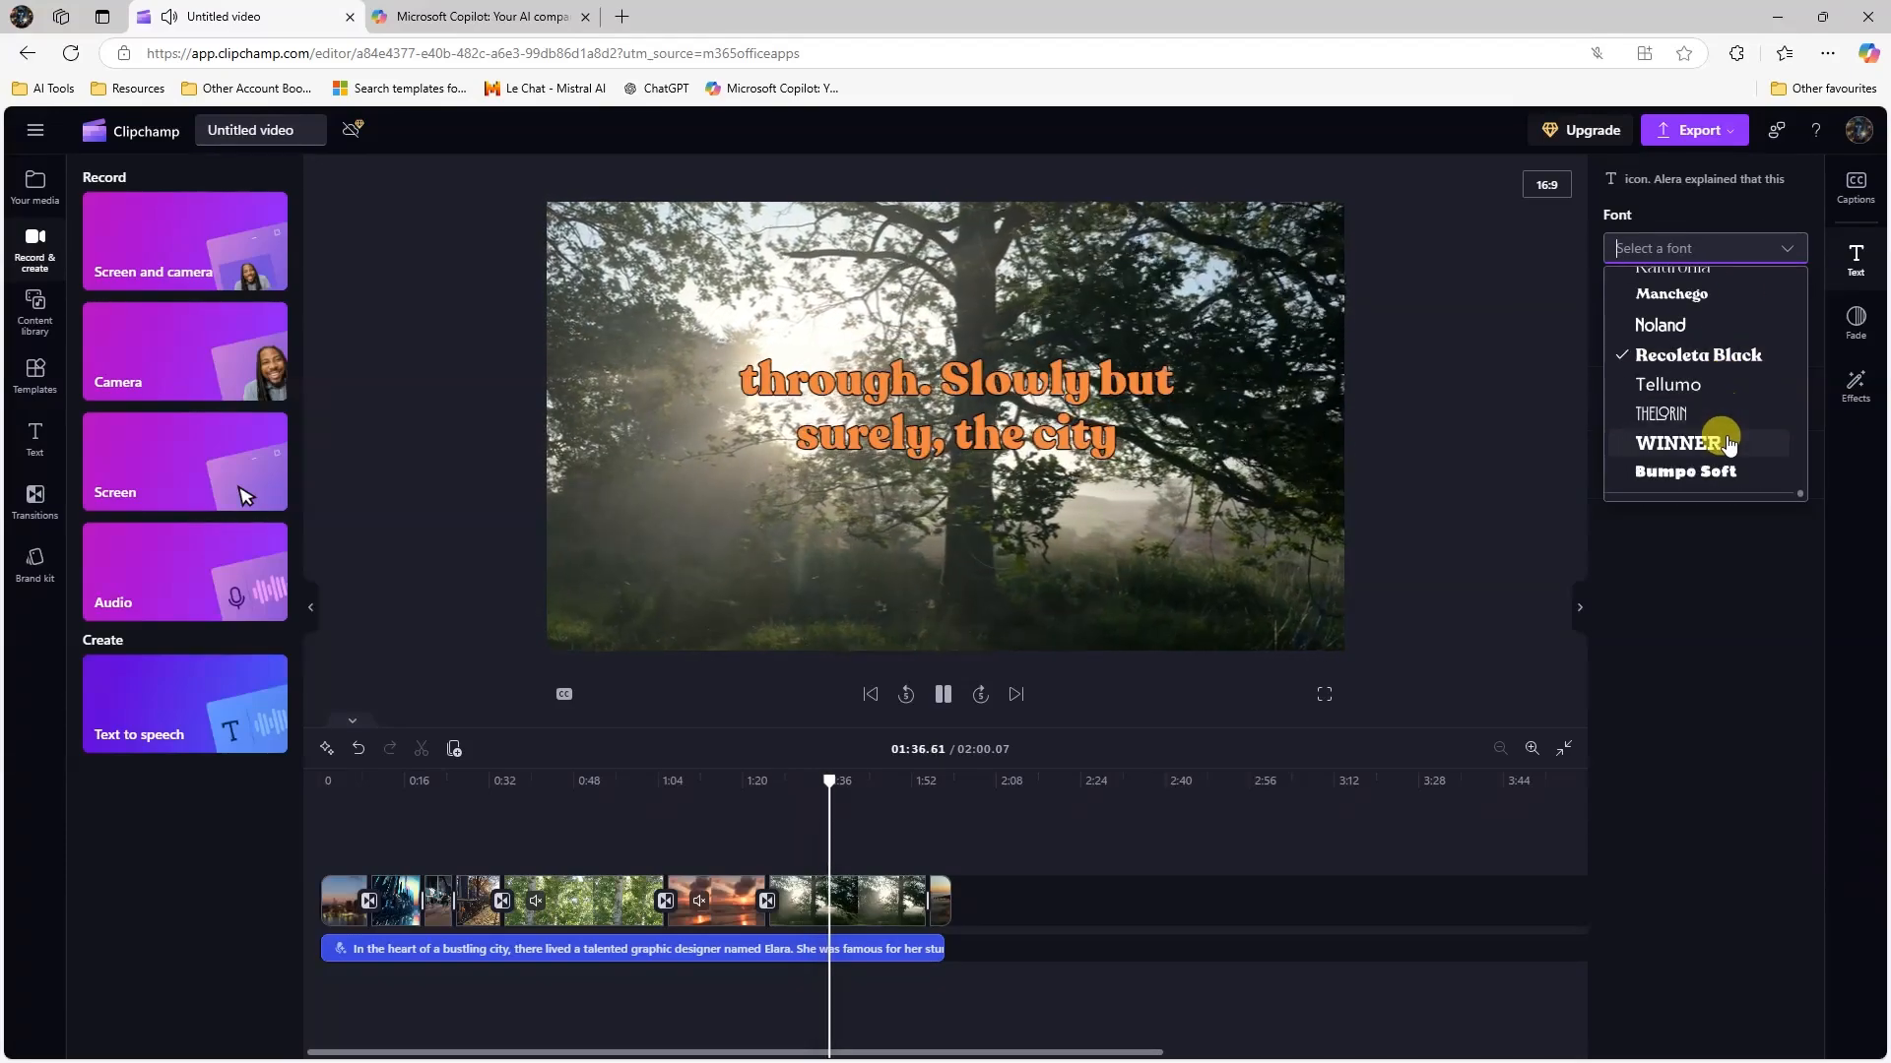
{"action": "left_click", "coordinate": [1728, 414]}
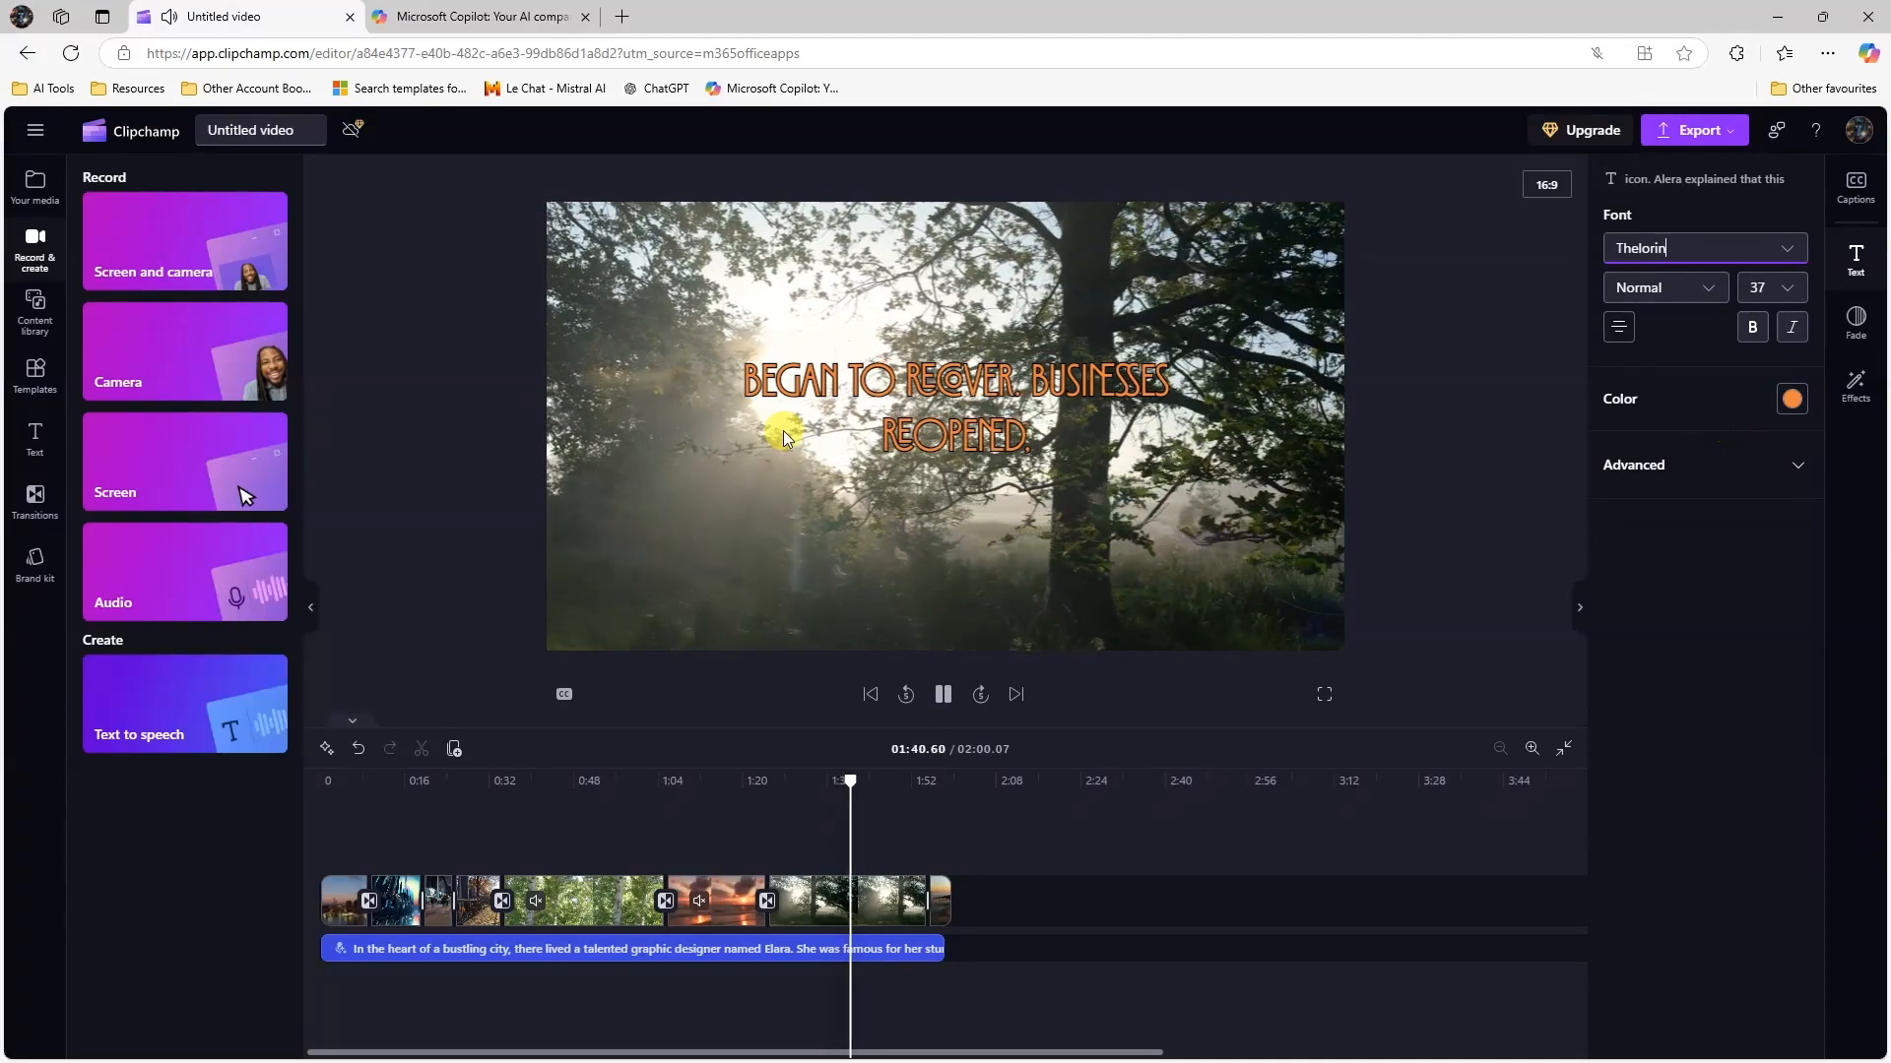
Set the caption font to Centrio Script at size 64 and replay the video from the start.
{"action": "left_click", "coordinate": [1786, 254]}
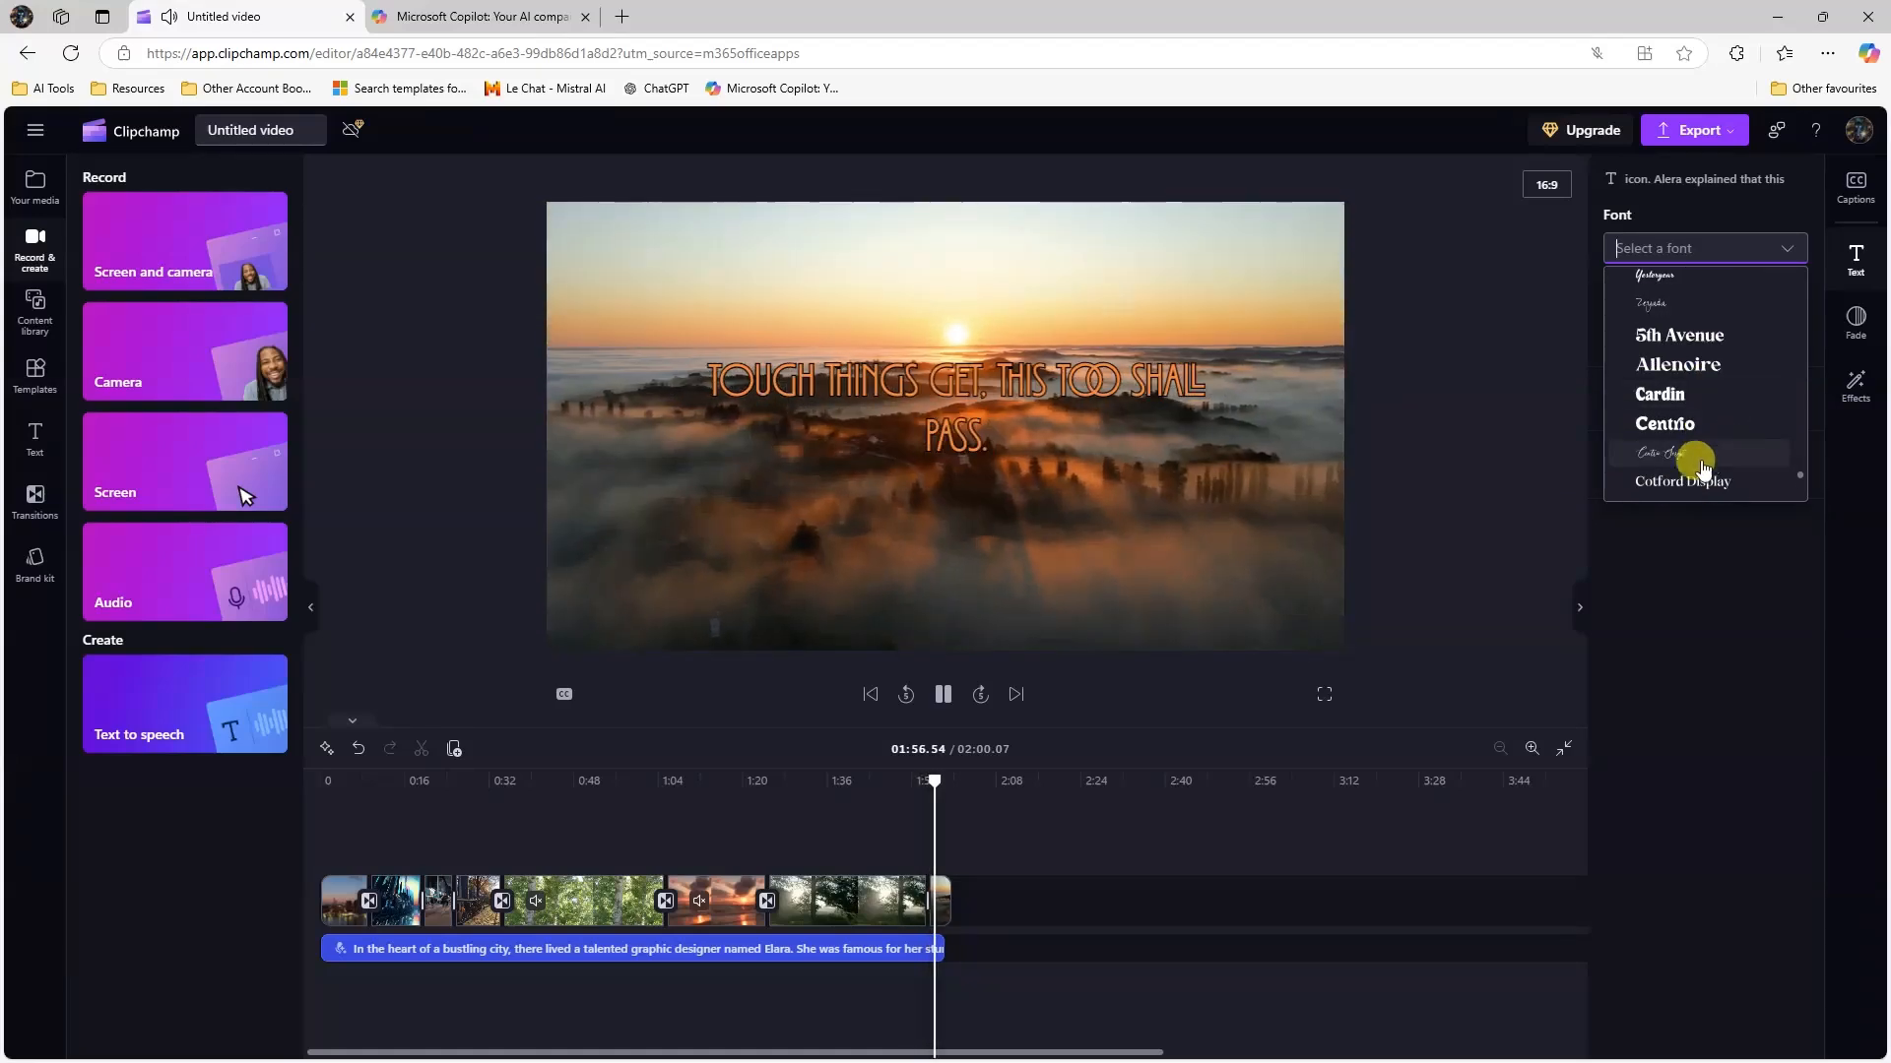
{"action": "left_click", "coordinate": [1703, 456]}
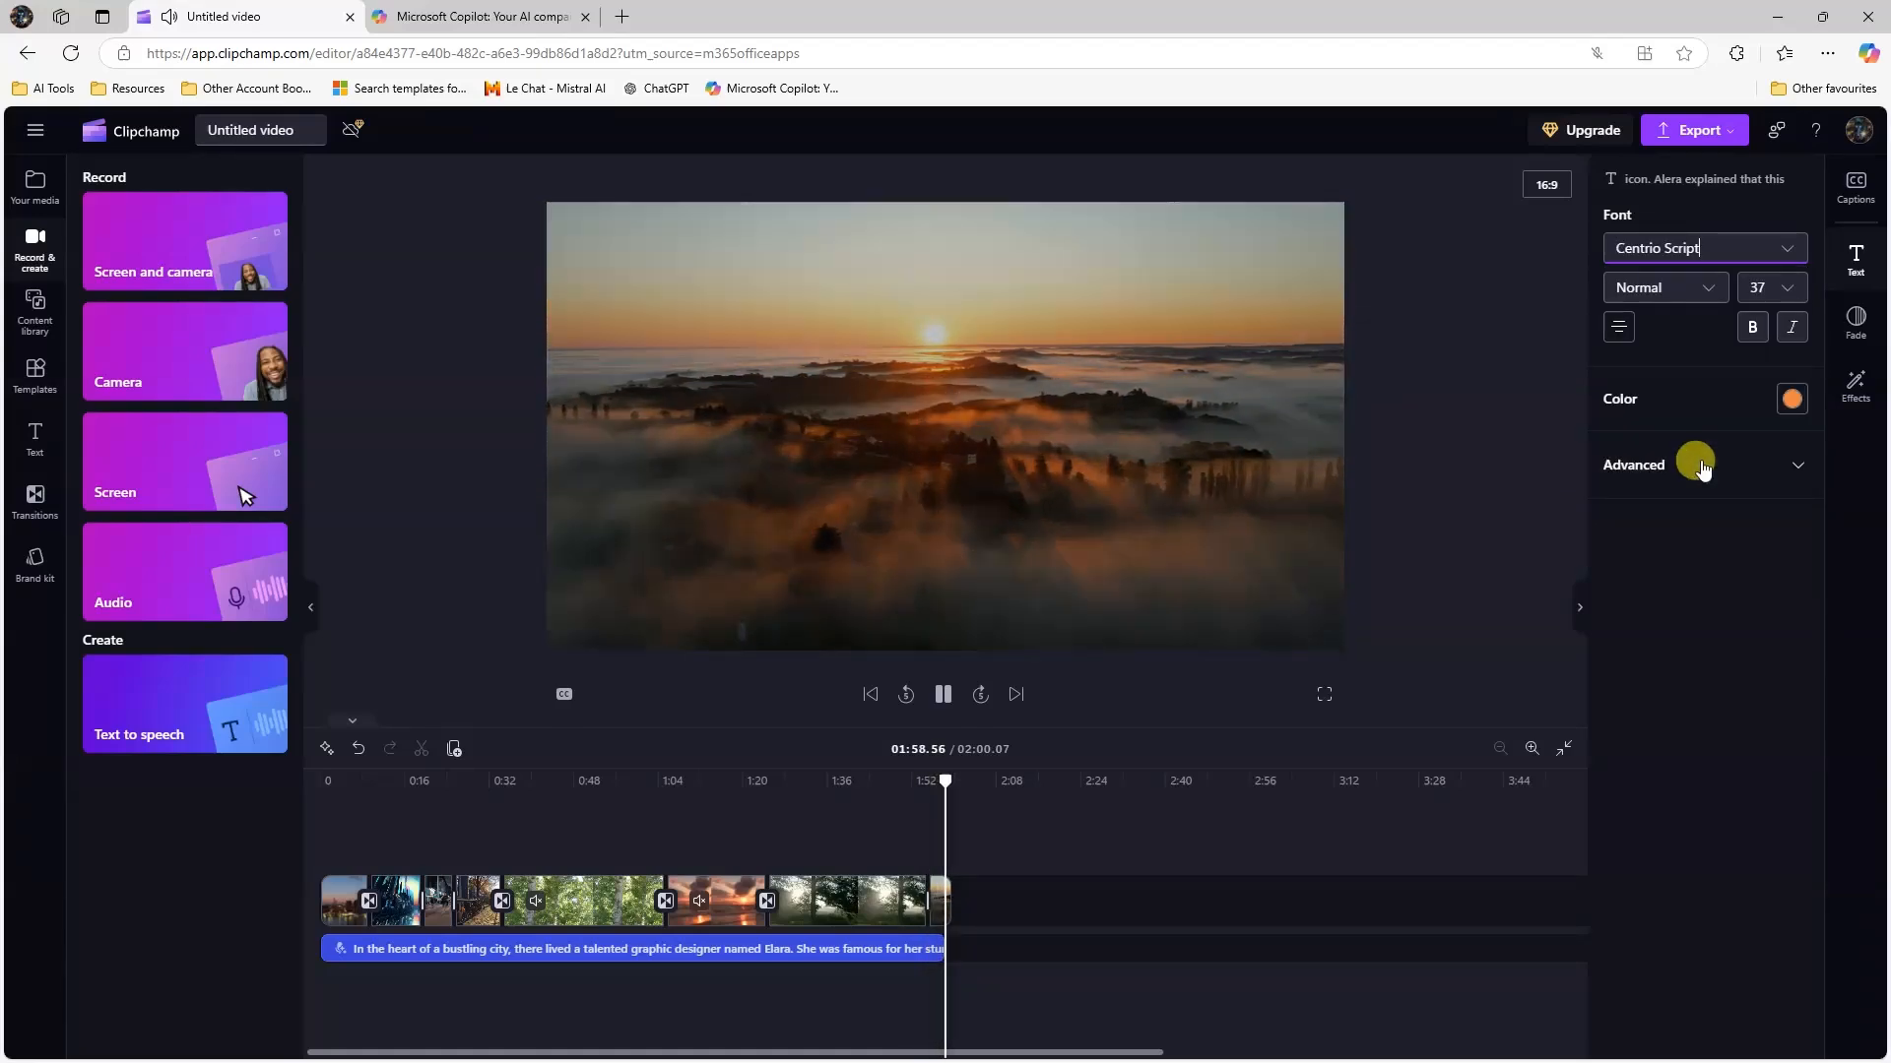
{"action": "left_click", "coordinate": [1790, 287]}
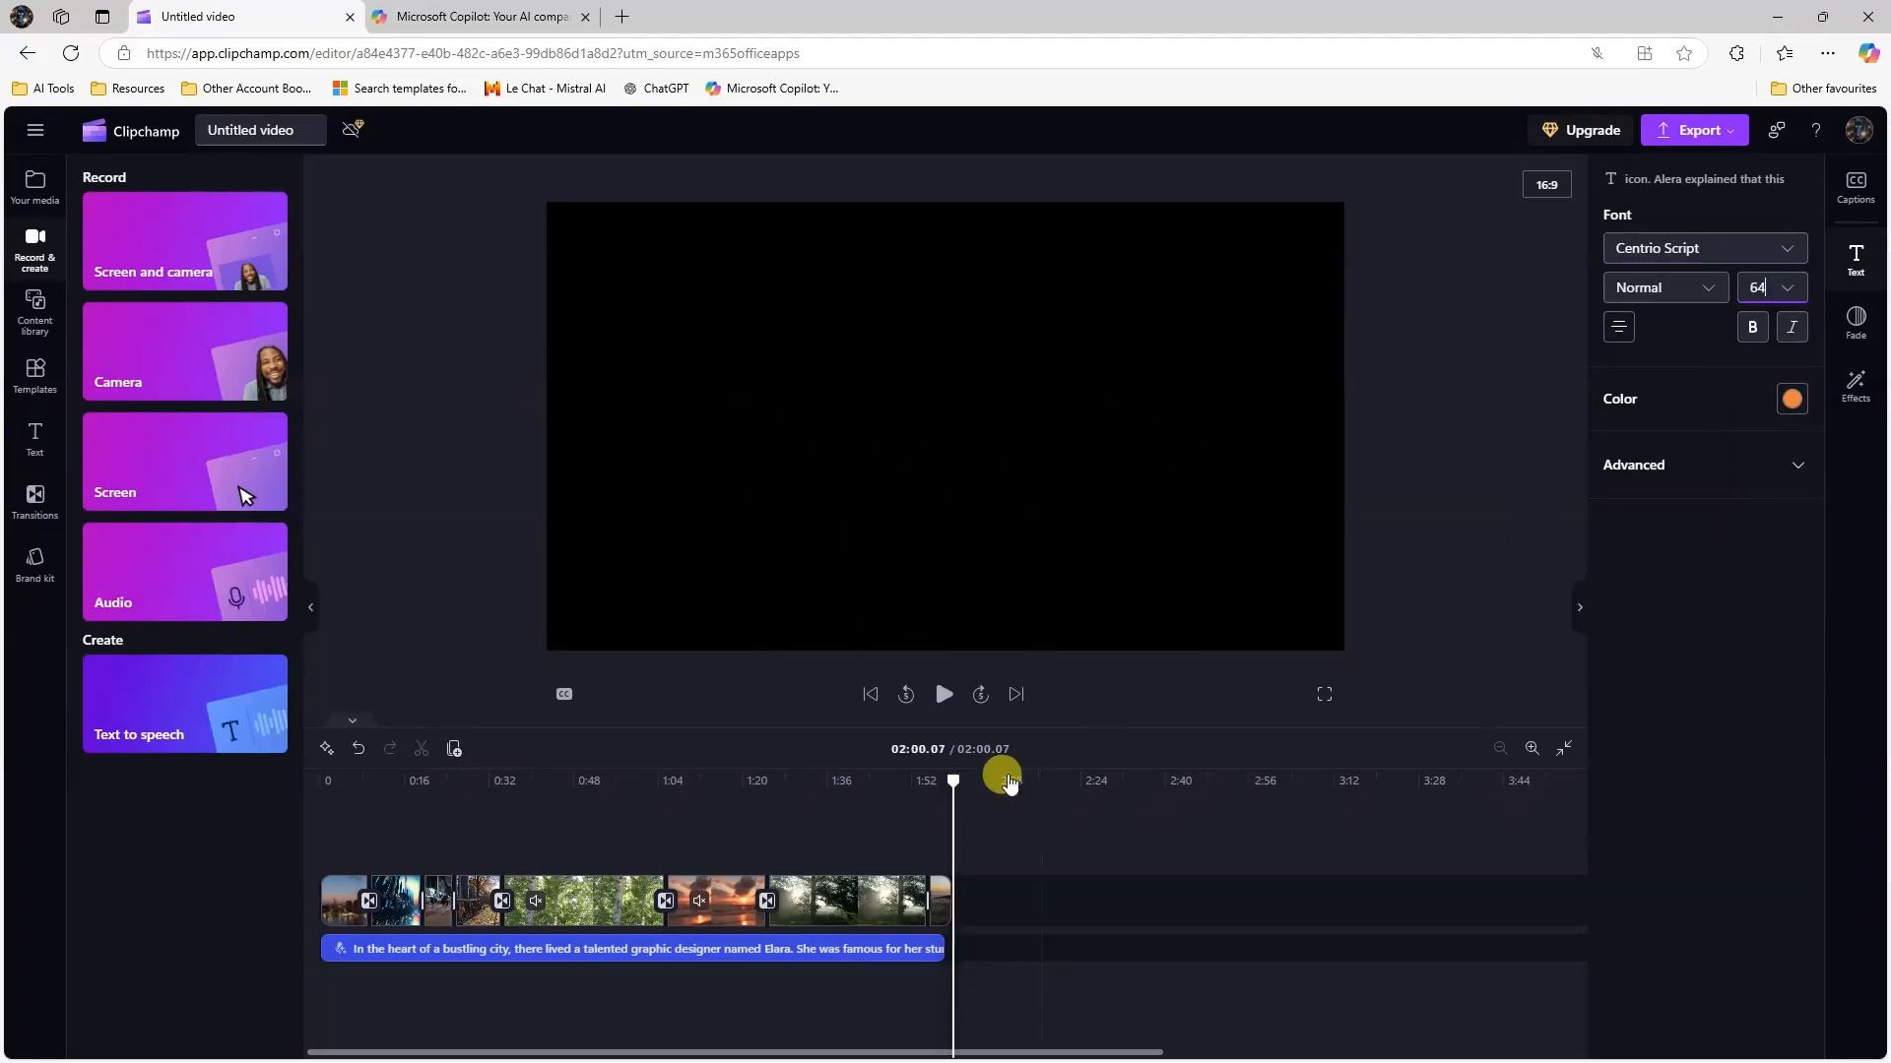
{"action": "left_click", "coordinate": [947, 694]}
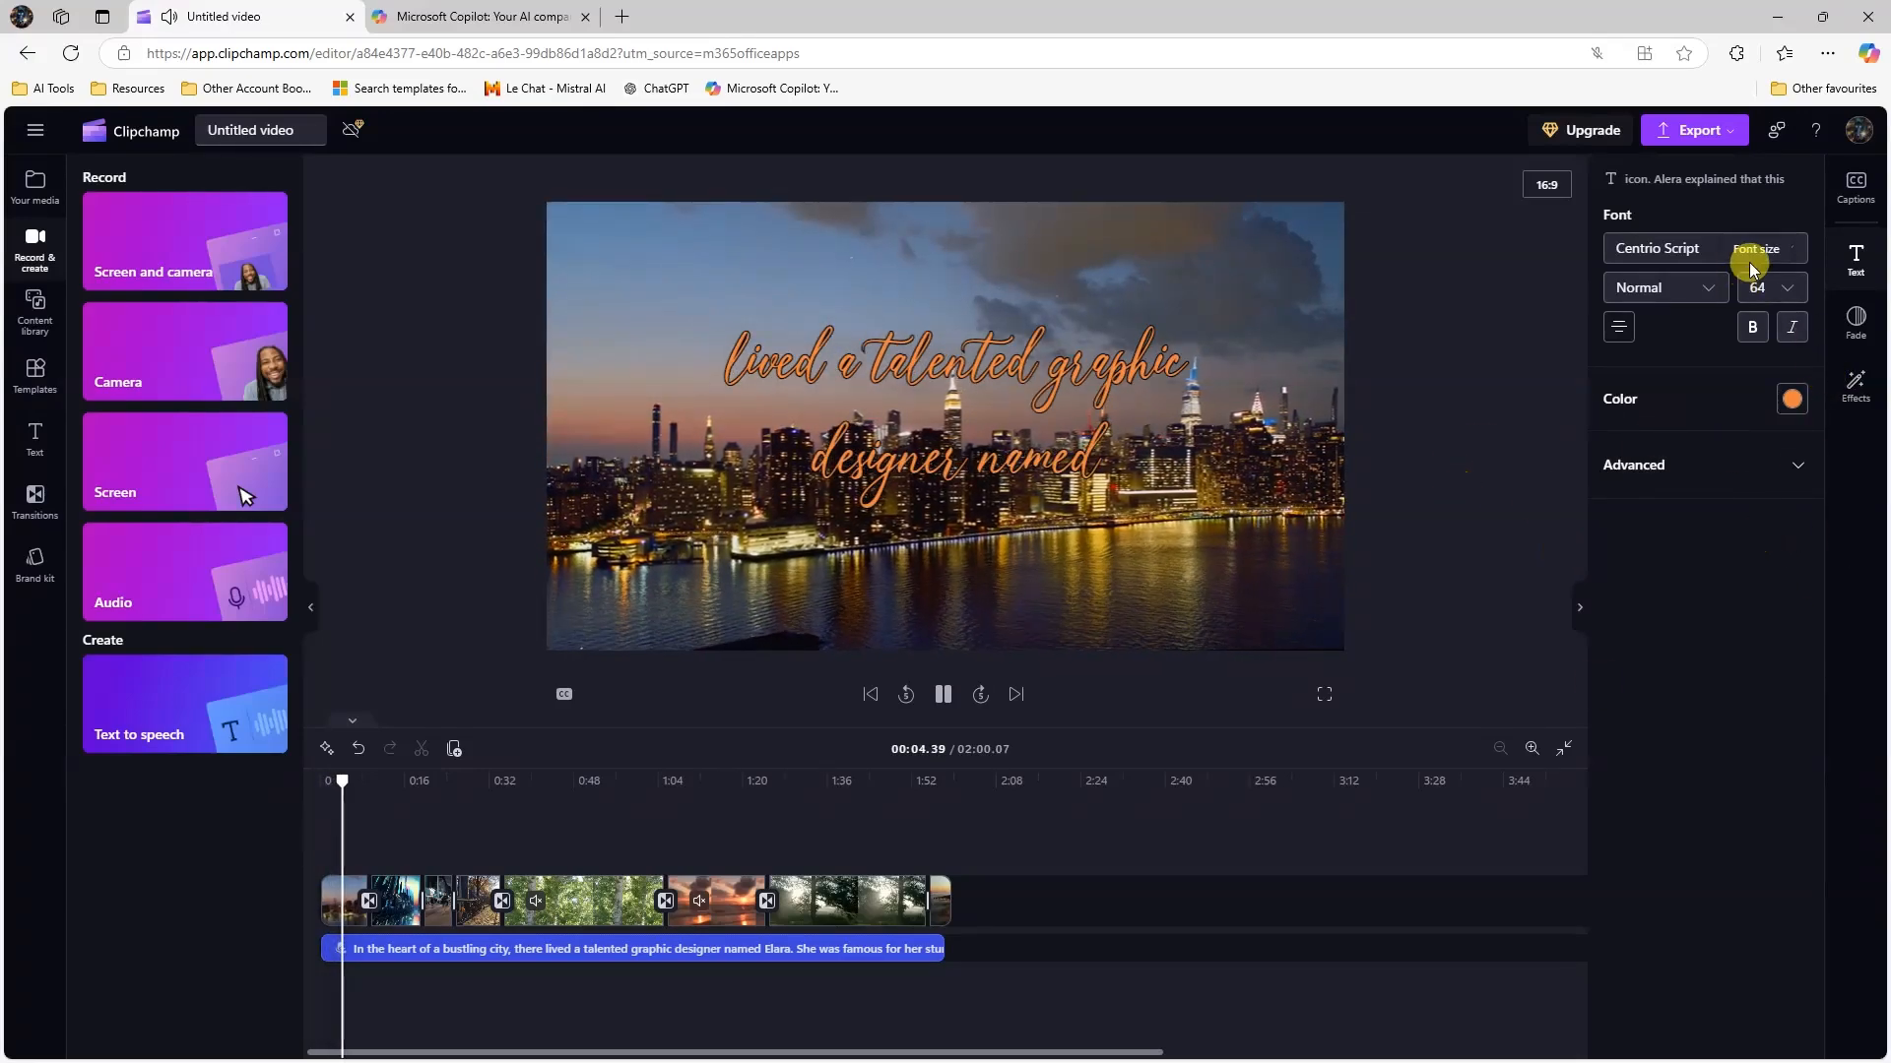
Try the Yesteryear and Vampiro One fonts on the captions during playback.
{"action": "left_click", "coordinate": [1786, 252]}
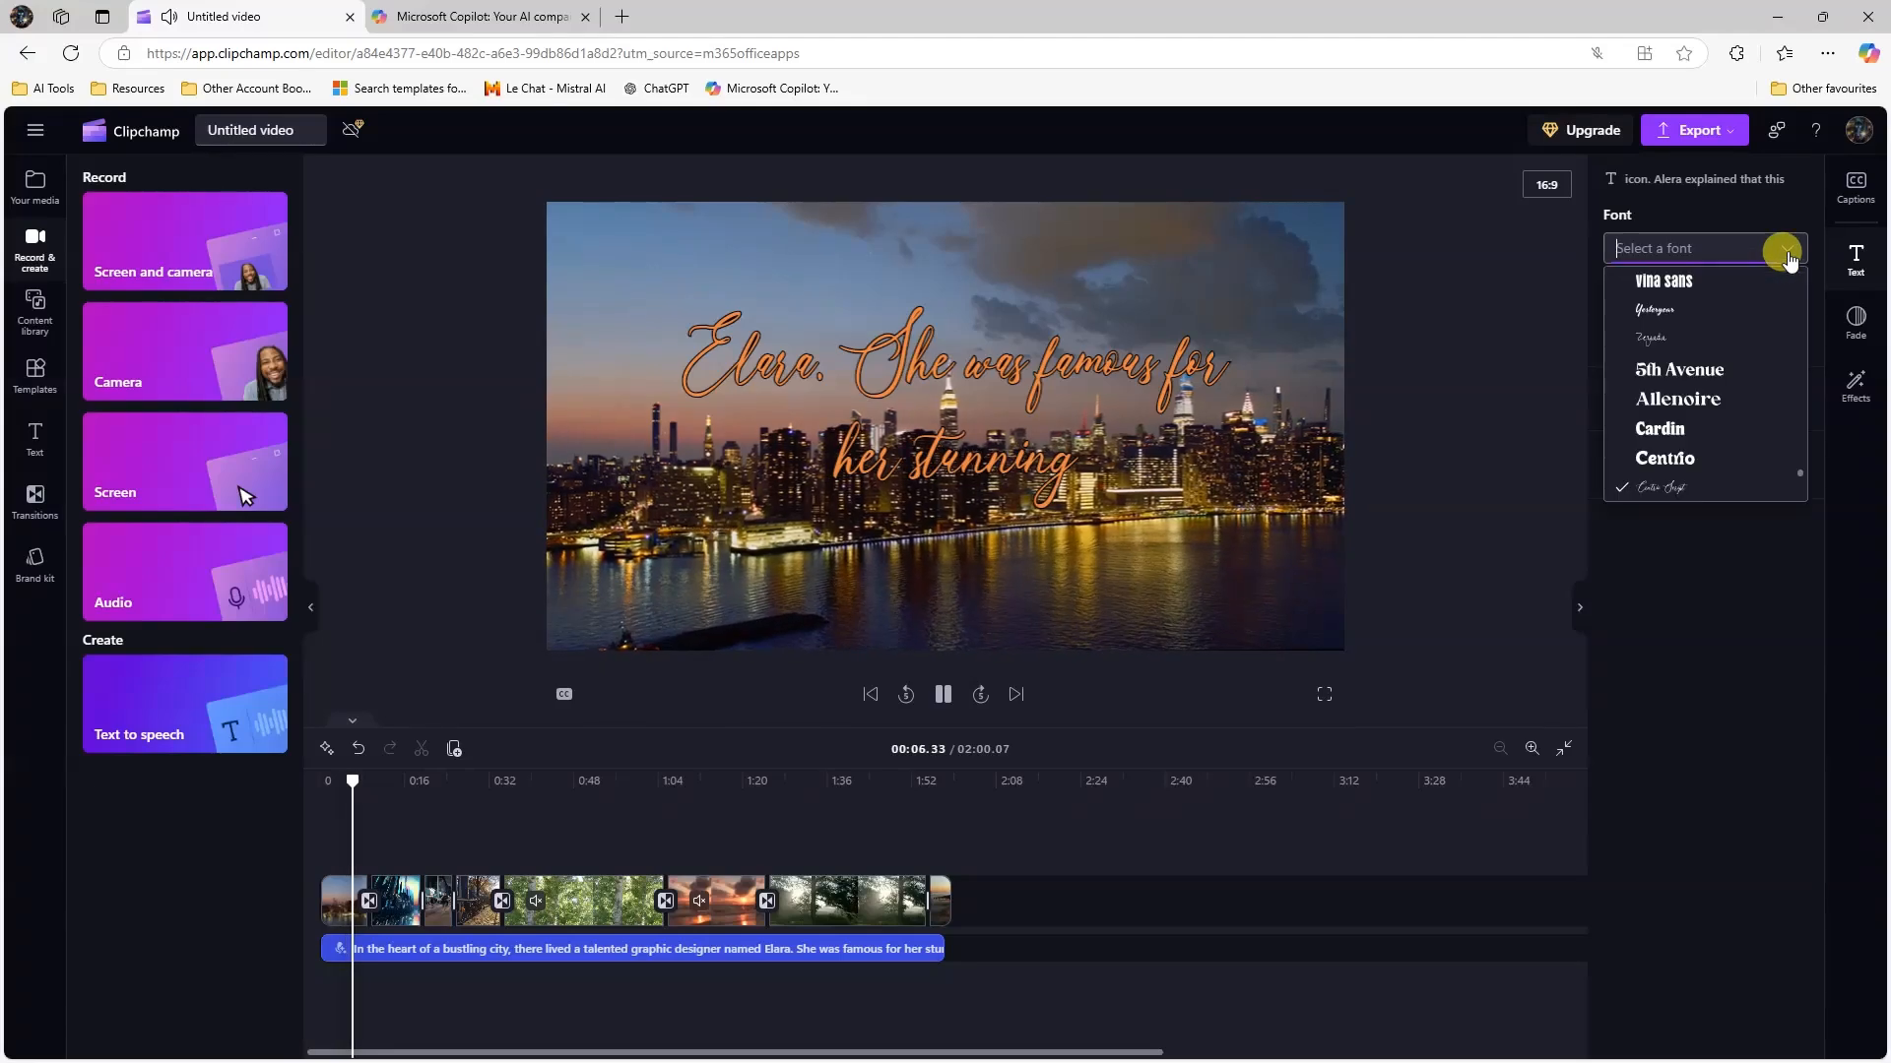
{"action": "left_click", "coordinate": [1704, 314]}
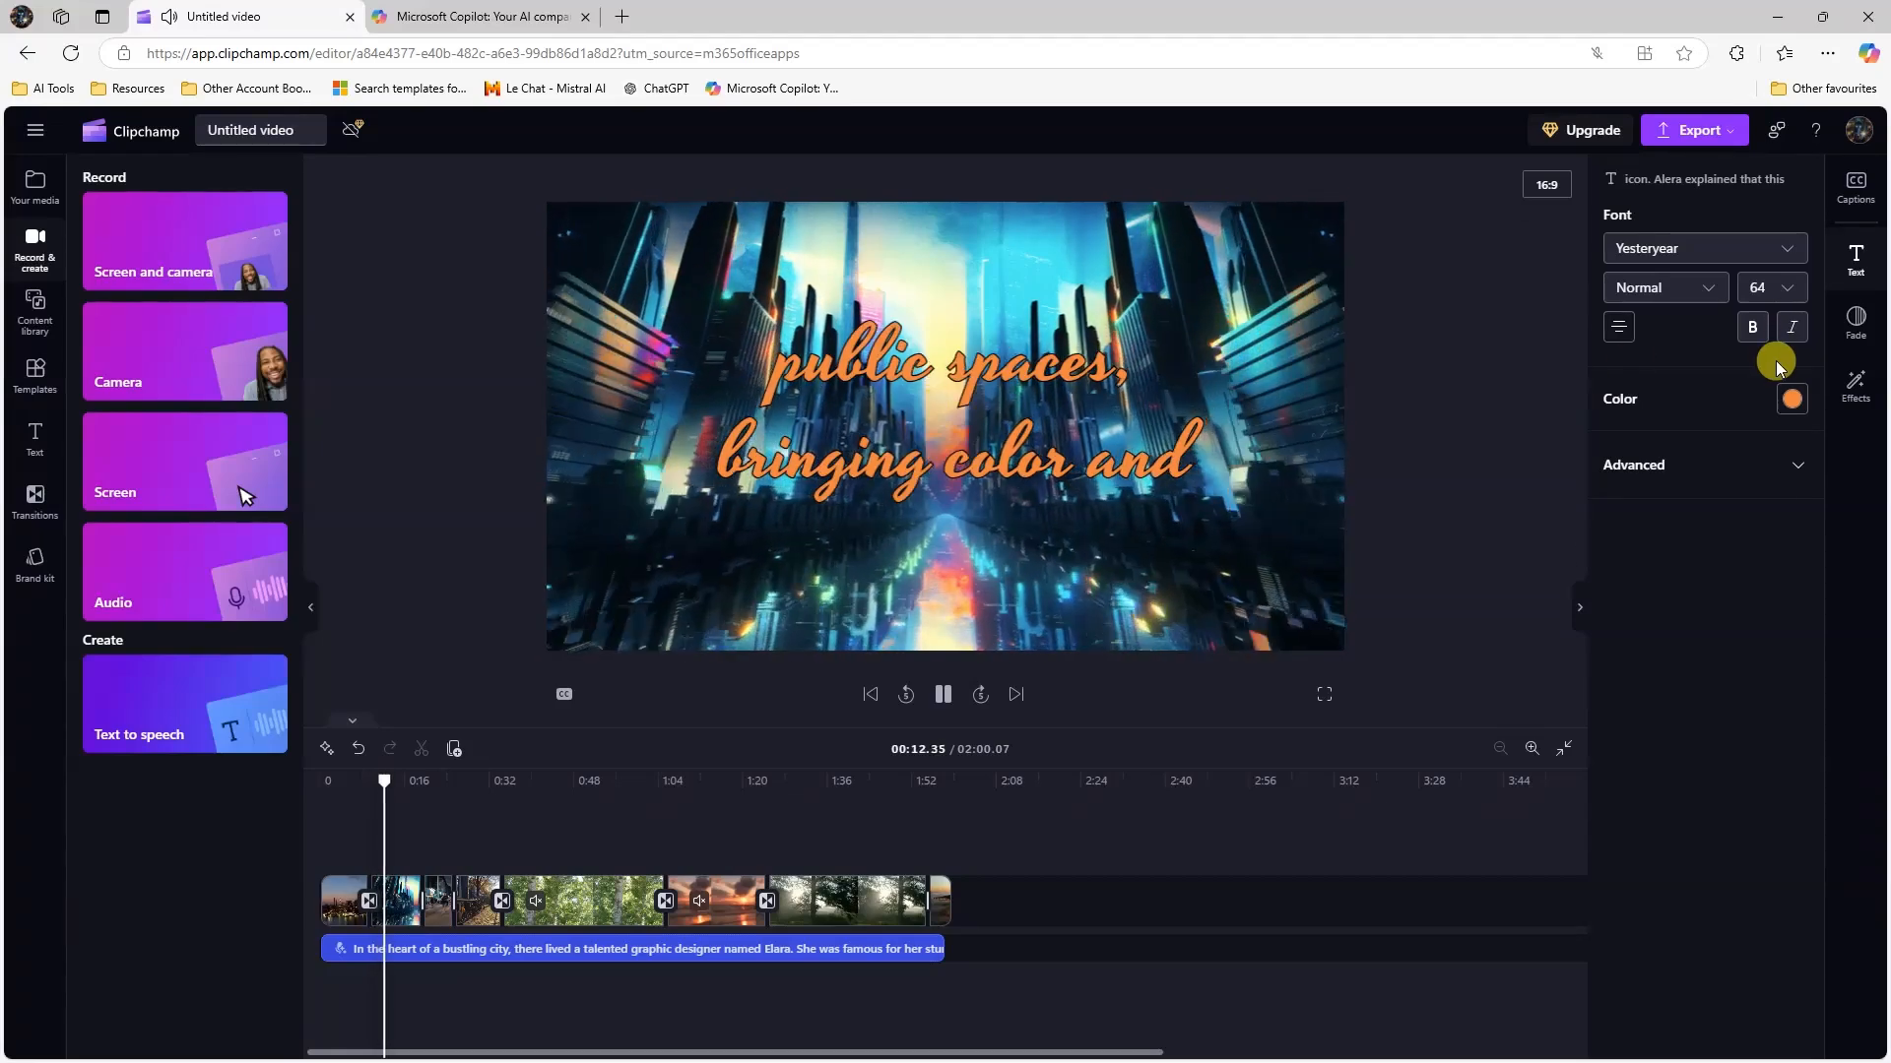
{"action": "left_click", "coordinate": [1781, 254]}
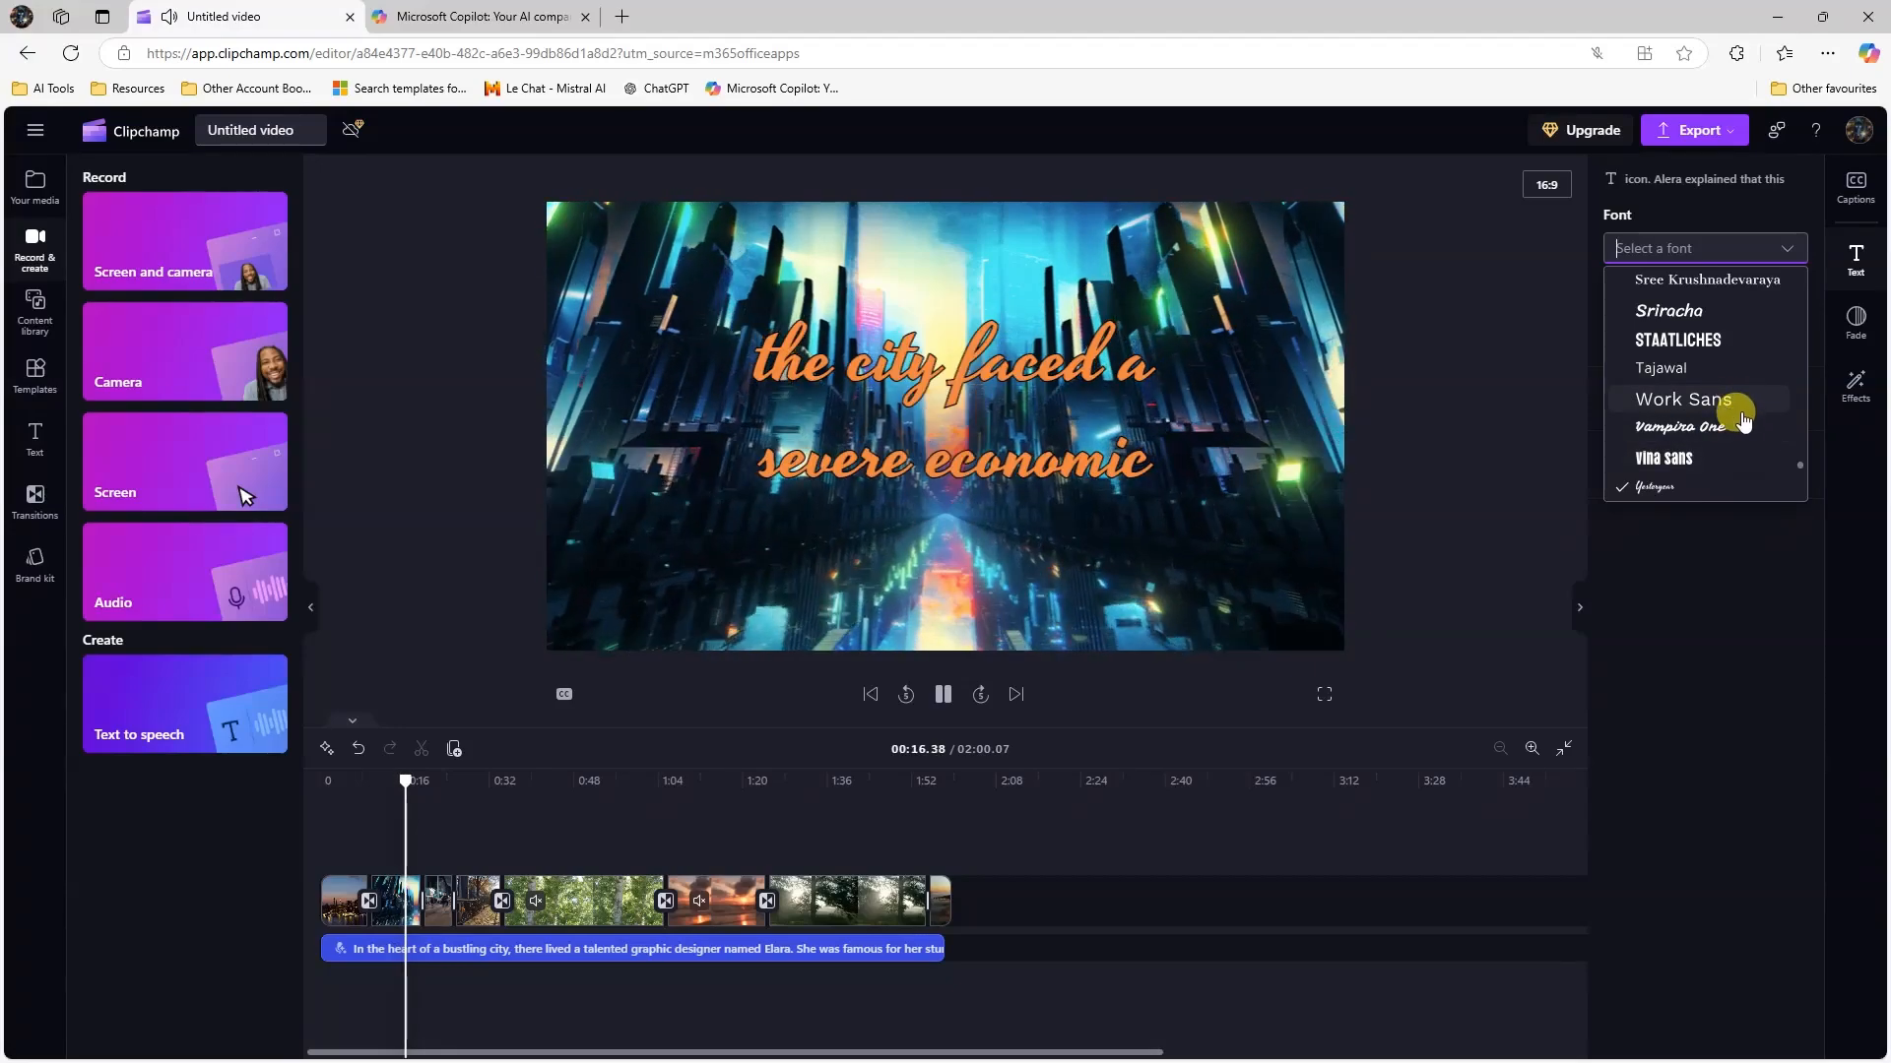
{"action": "scroll", "coordinate": [1733, 443], "scroll_direction": "up", "scroll_amount": 1}
{"action": "scroll", "coordinate": [1753, 394], "scroll_direction": "down", "scroll_amount": 2}
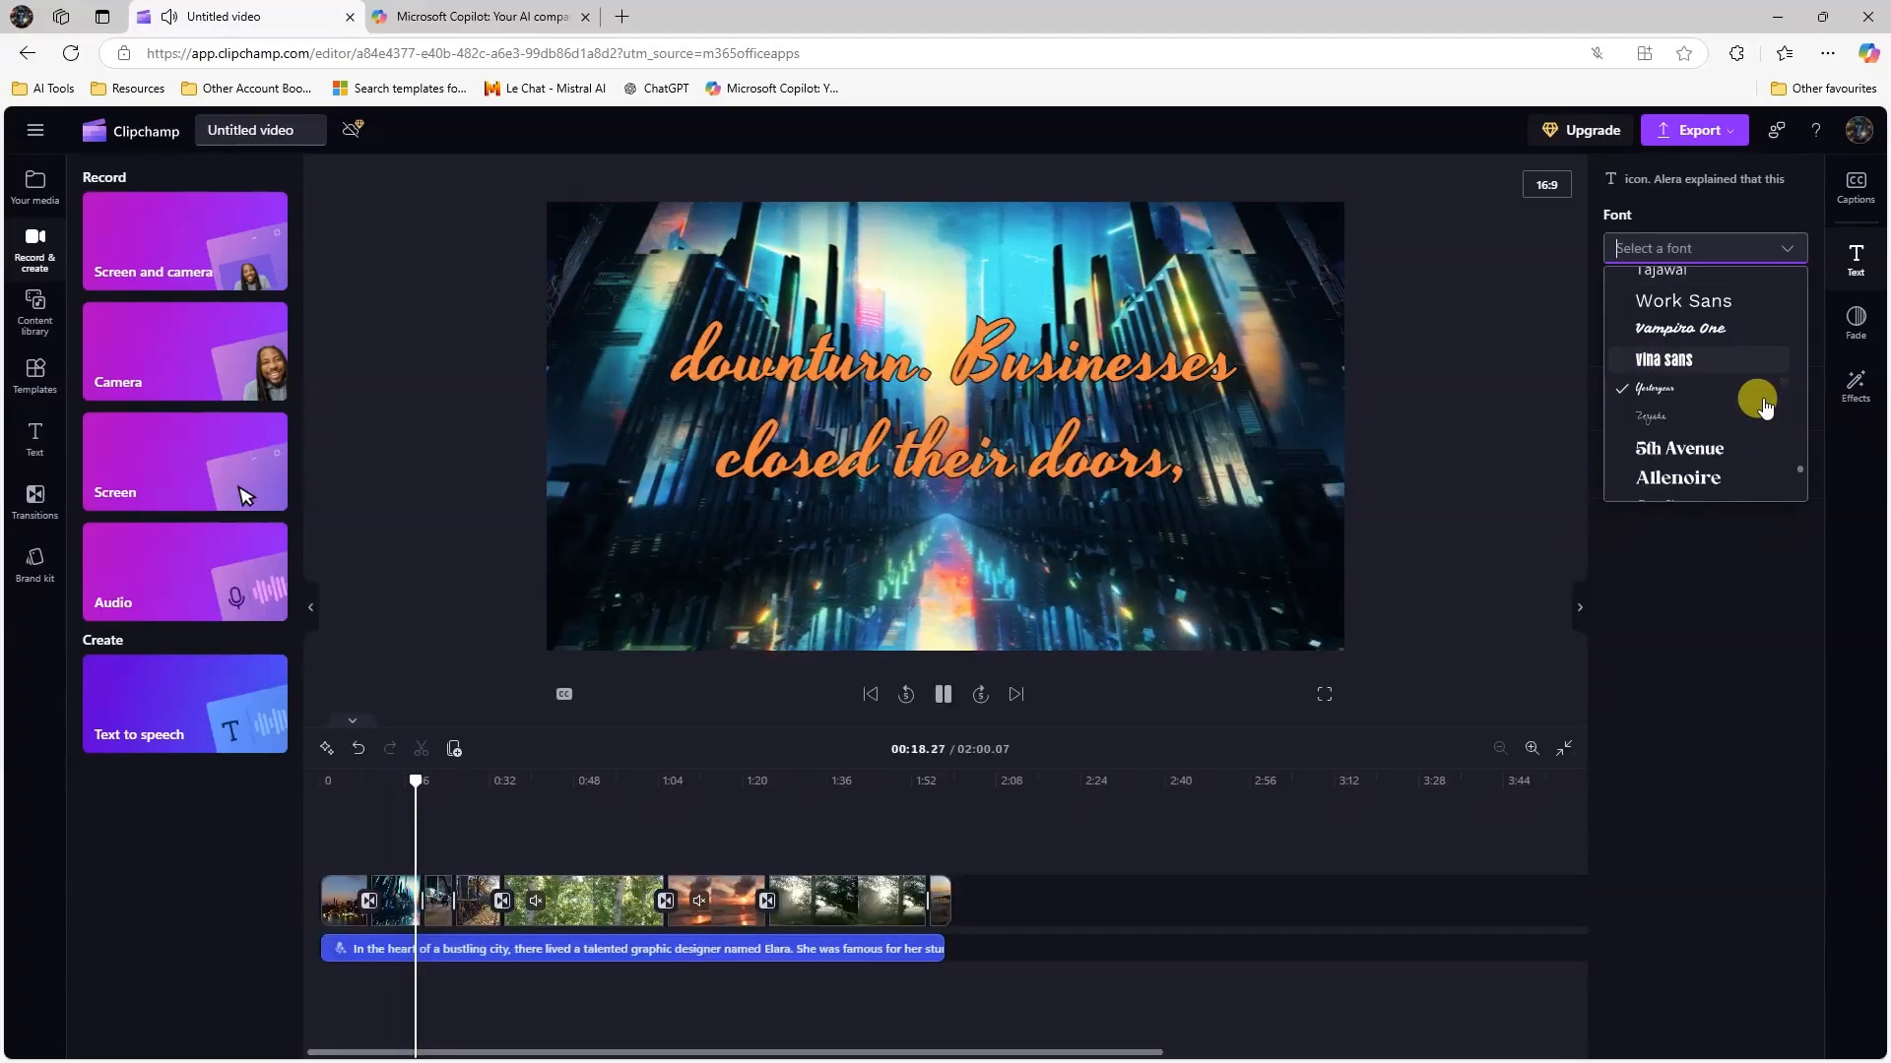
{"action": "left_click", "coordinate": [1706, 333]}
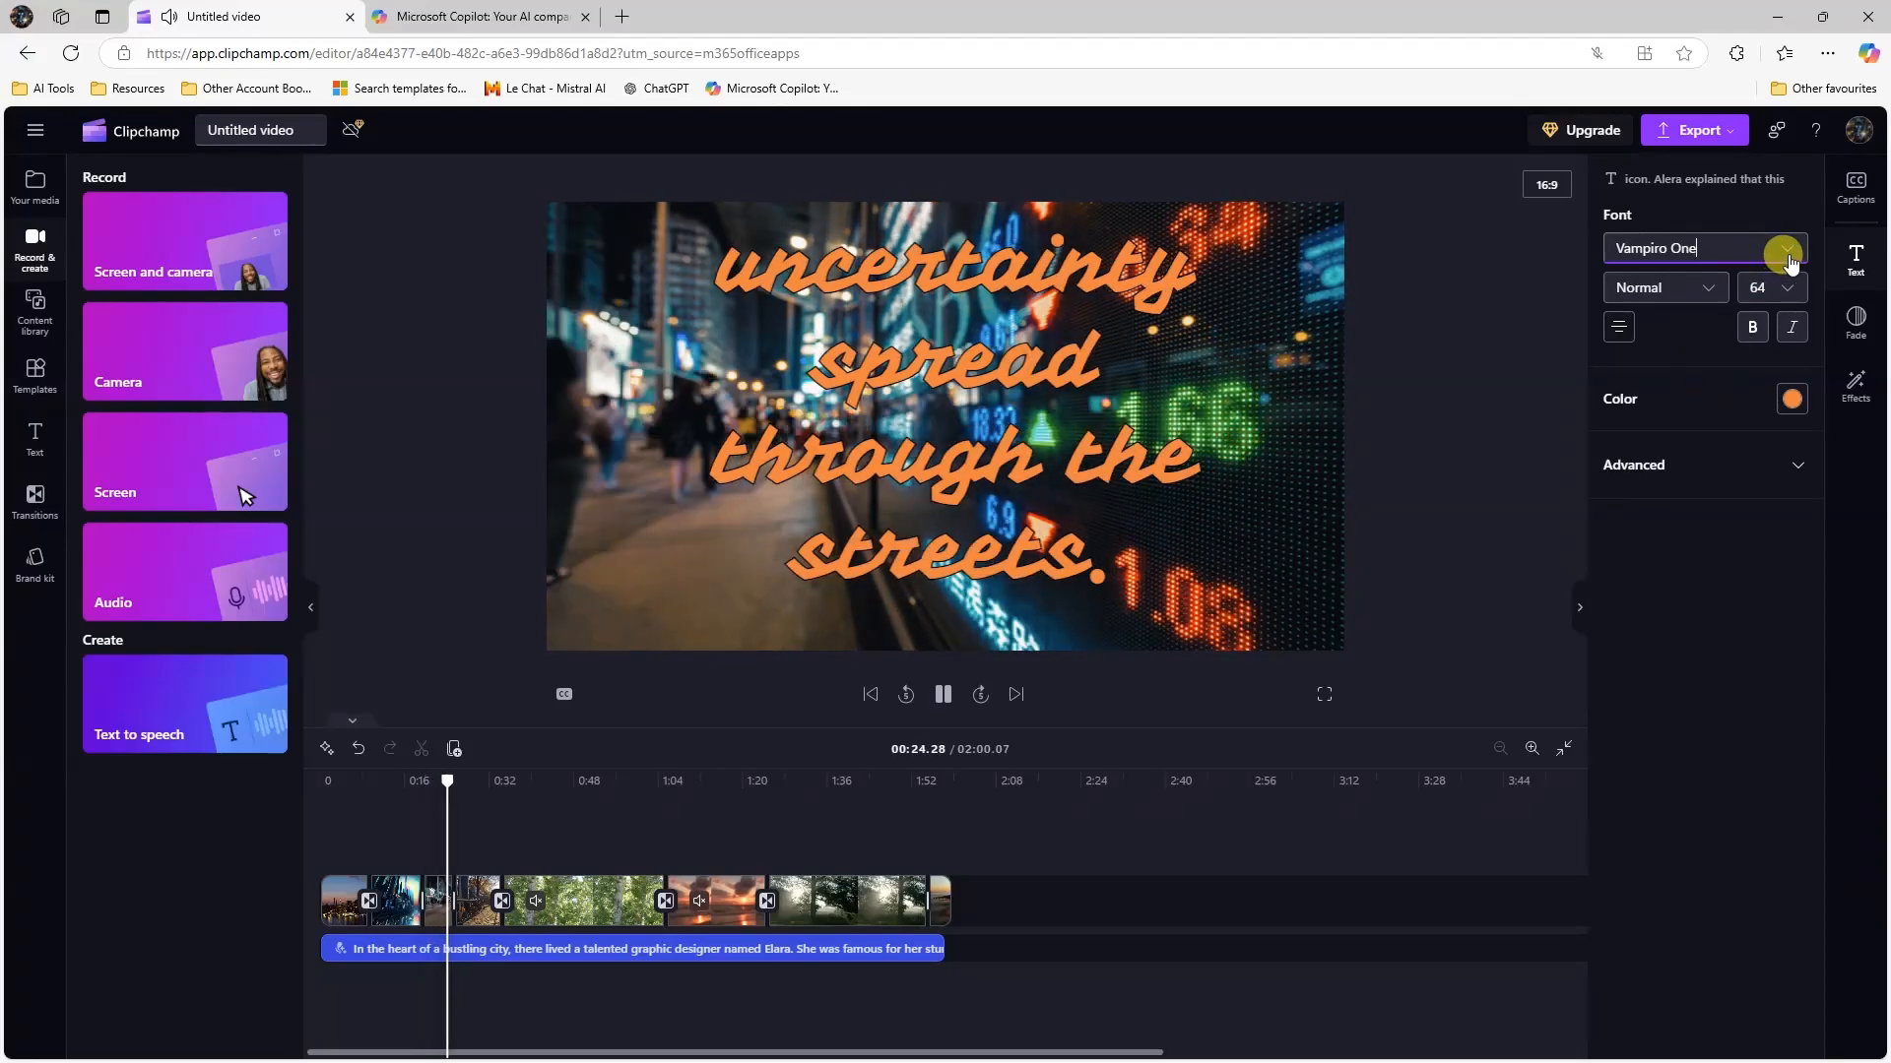
Browse further through the font list and set the caption font to Sofia.
{"action": "left_click", "coordinate": [1787, 258]}
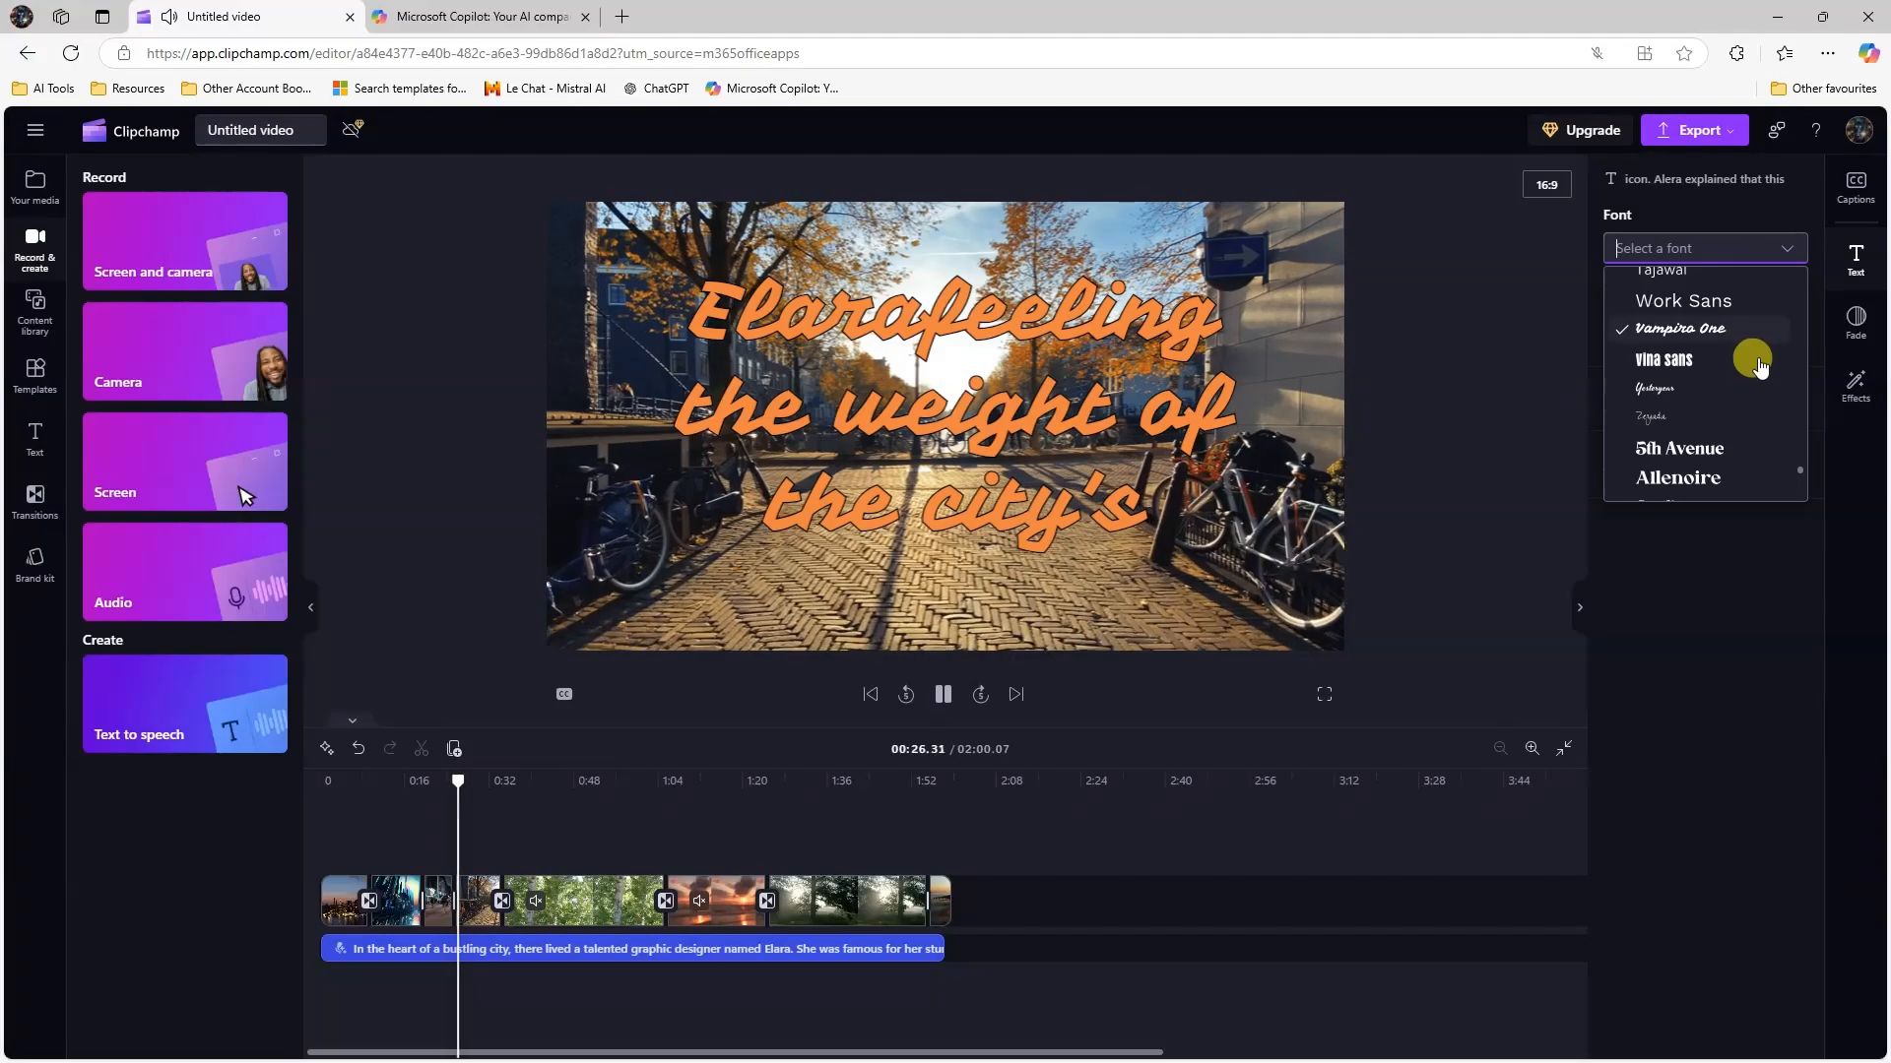
{"action": "scroll", "coordinate": [1748, 379], "scroll_direction": "up", "scroll_amount": 3}
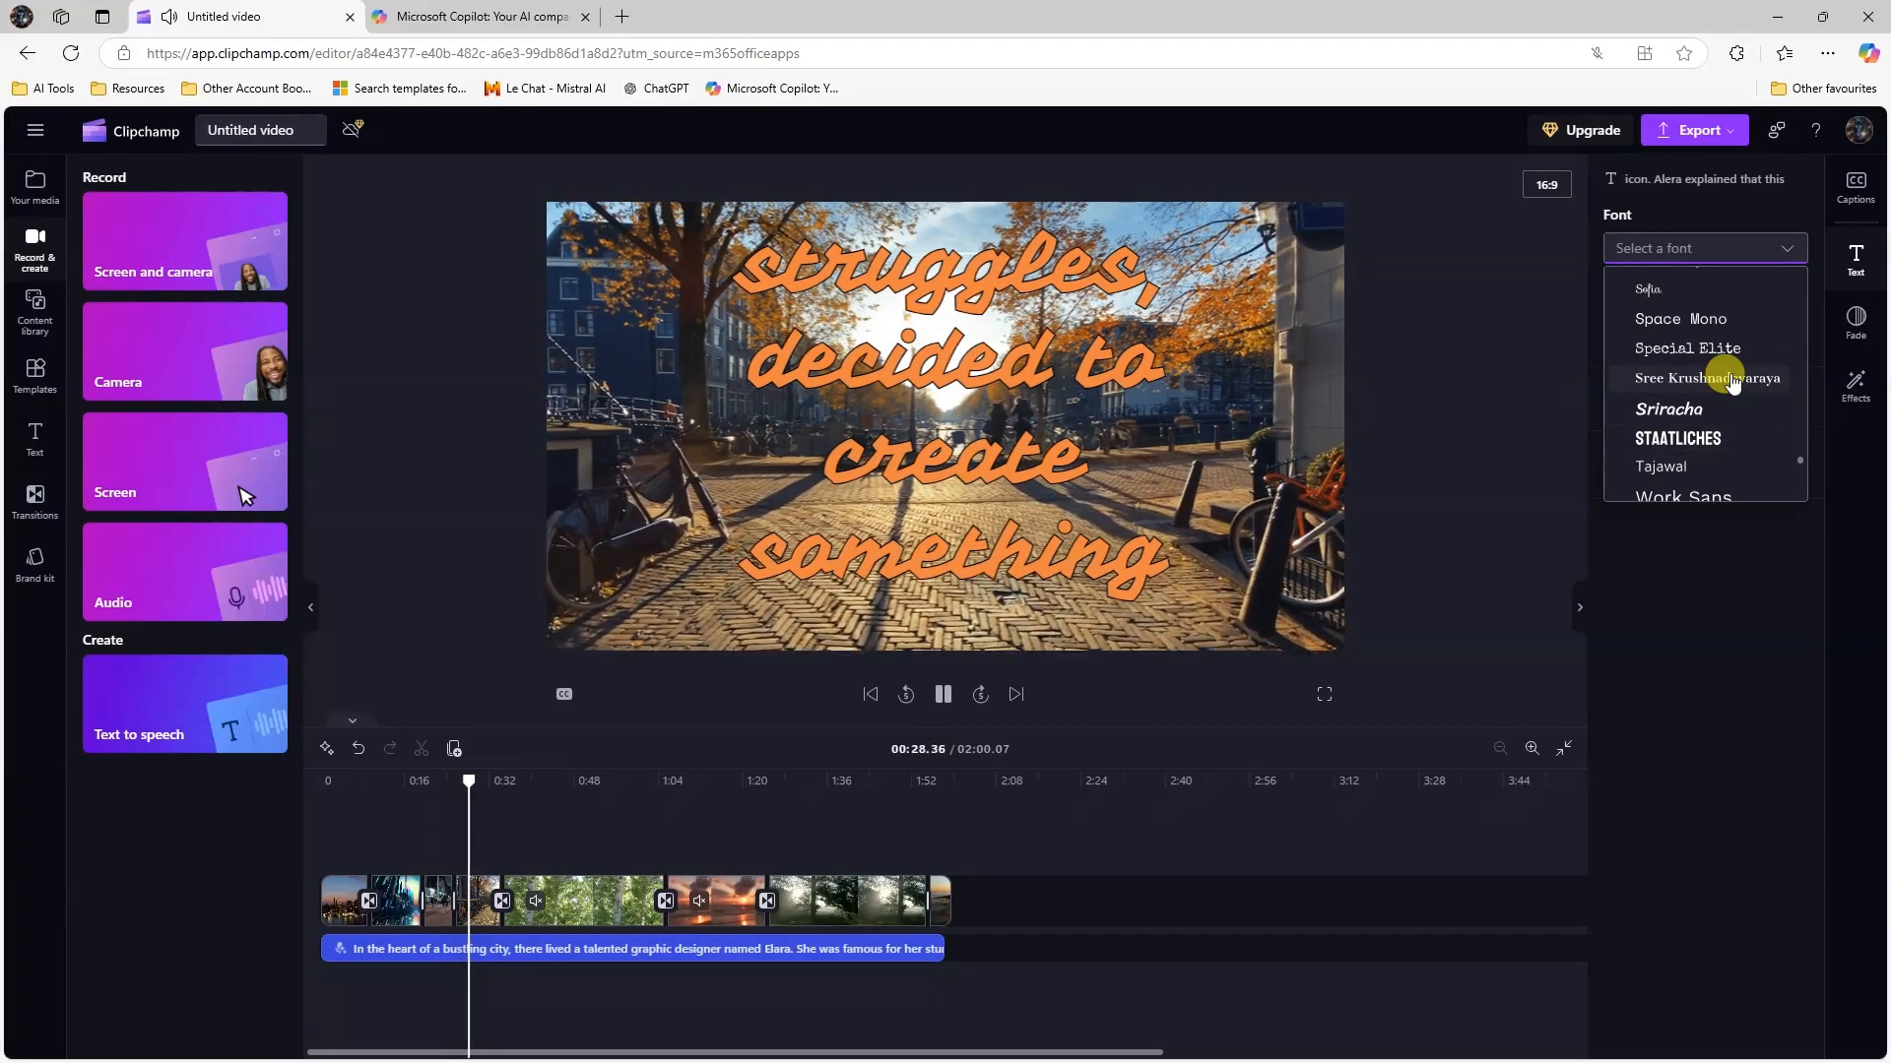
{"action": "scroll", "coordinate": [1733, 383], "scroll_direction": "up", "scroll_amount": 3}
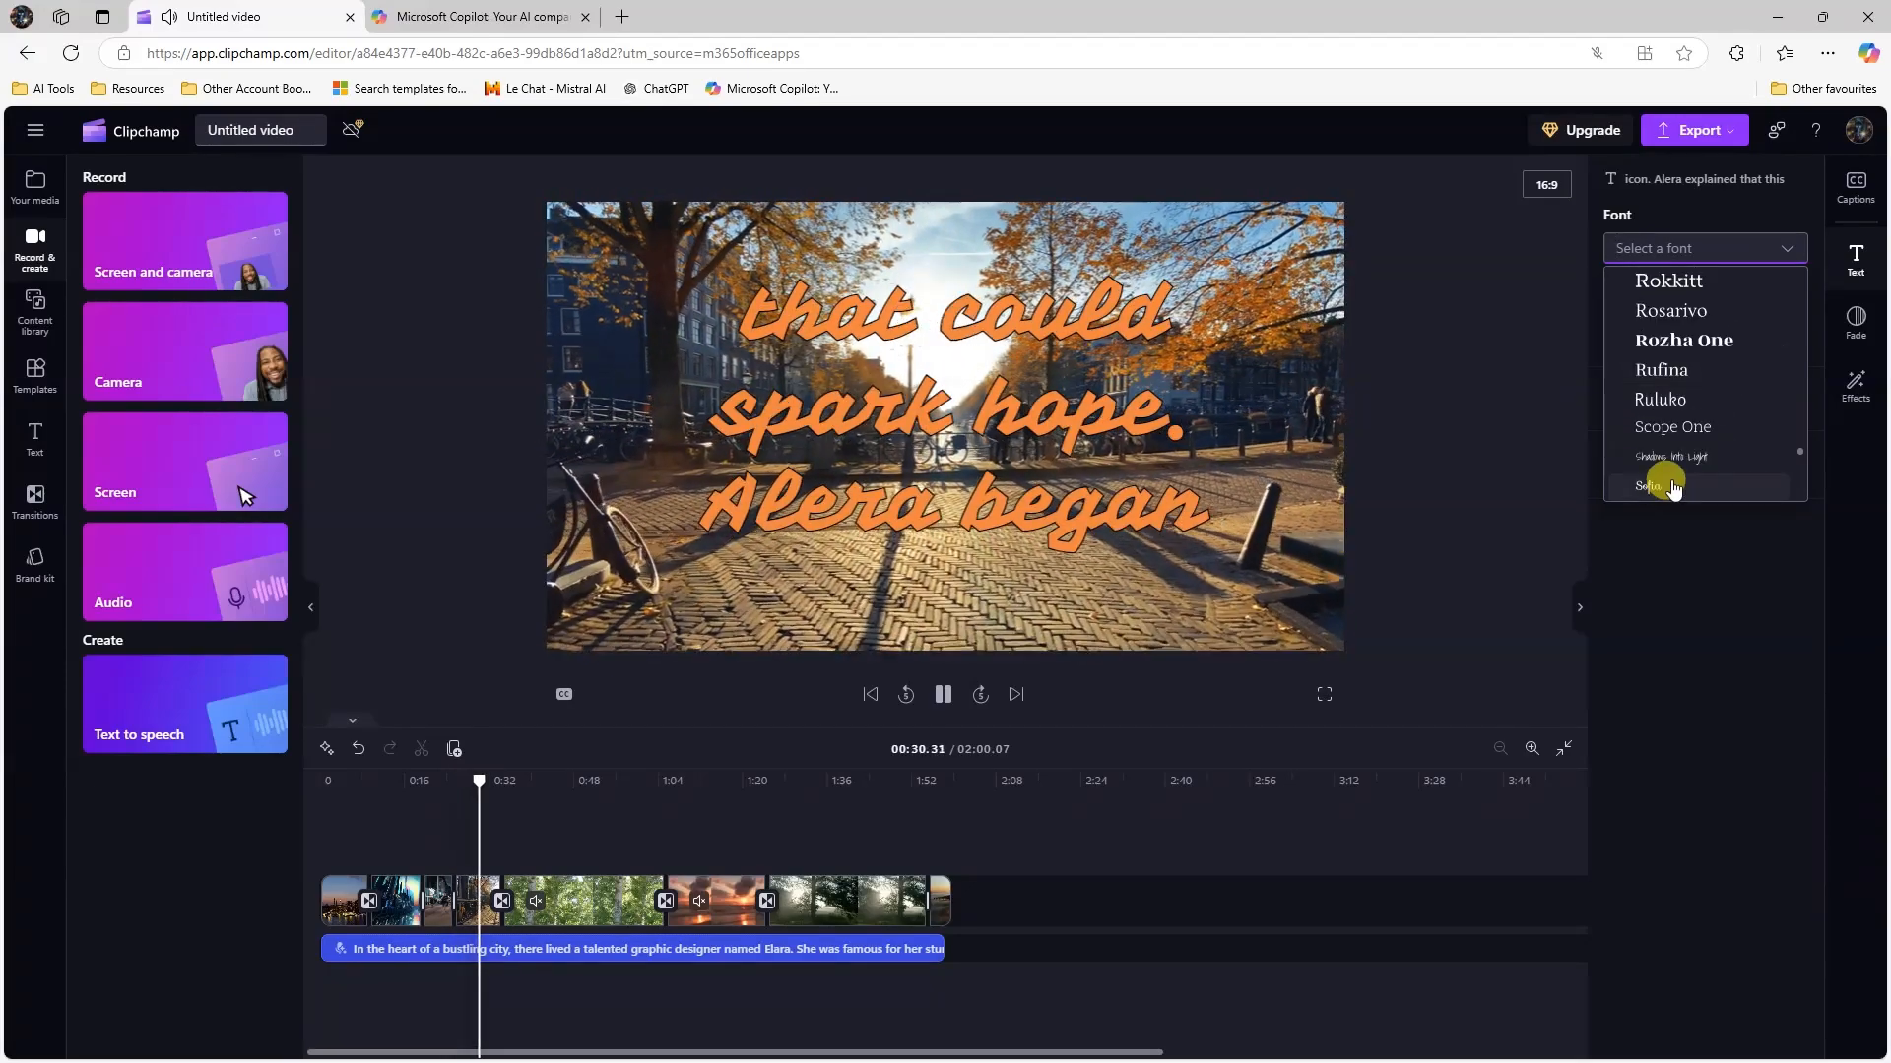
{"action": "left_click", "coordinate": [1672, 486]}
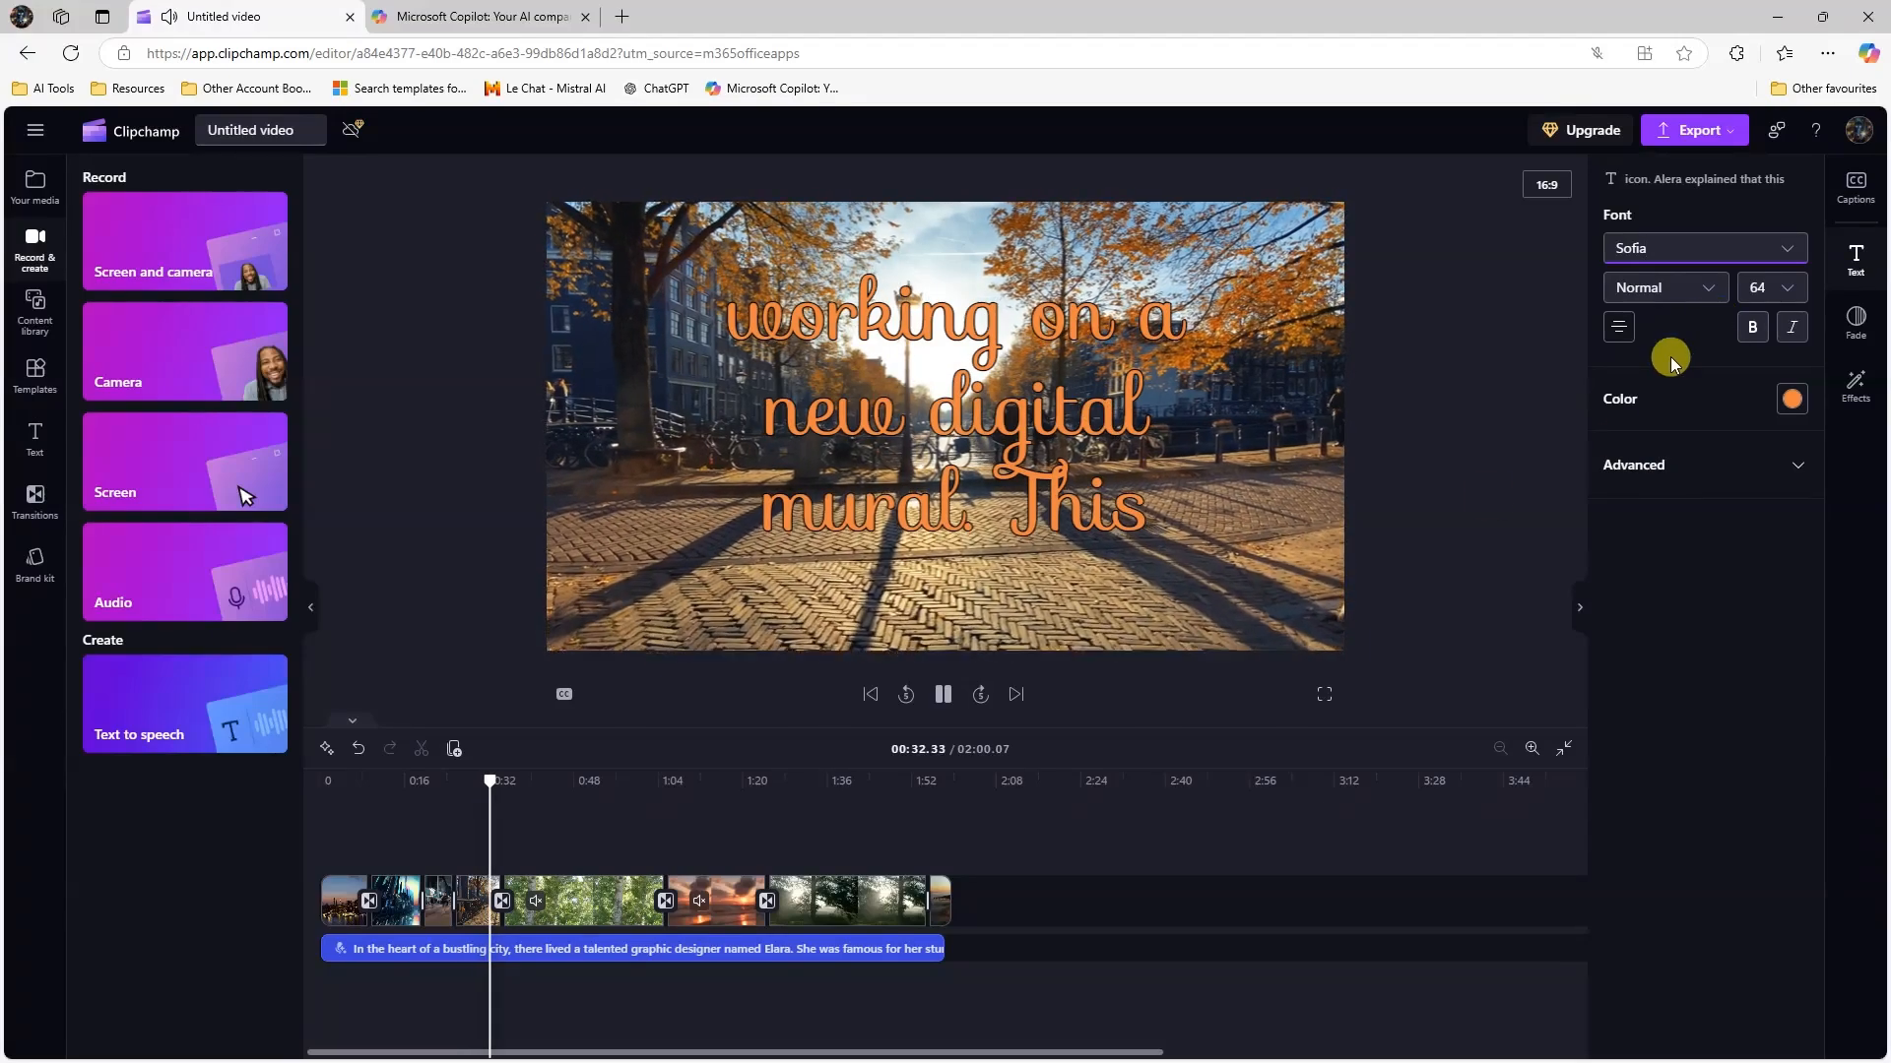
Recolor the captions to white, #FFFFFF, during playback.
{"action": "left_click", "coordinate": [1792, 399]}
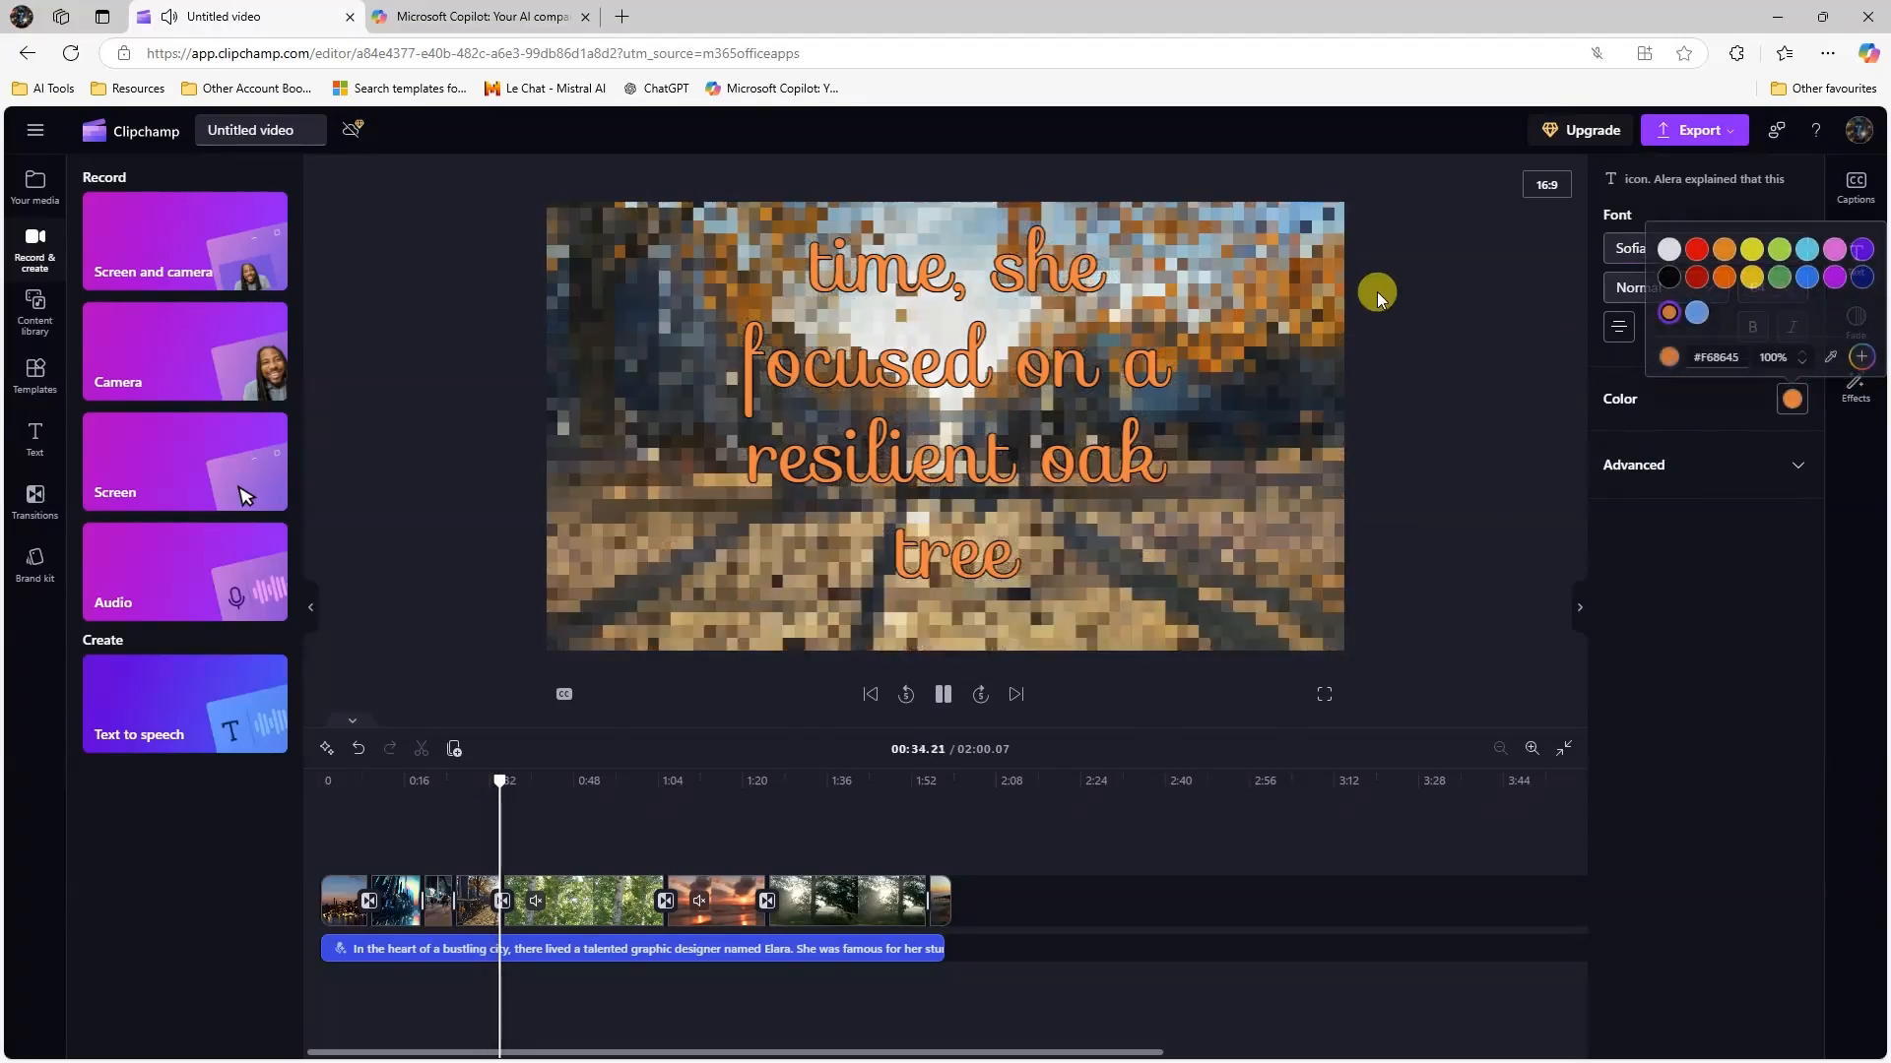
{"action": "left_click", "coordinate": [1669, 248]}
{"action": "left_click", "coordinate": [1709, 523]}
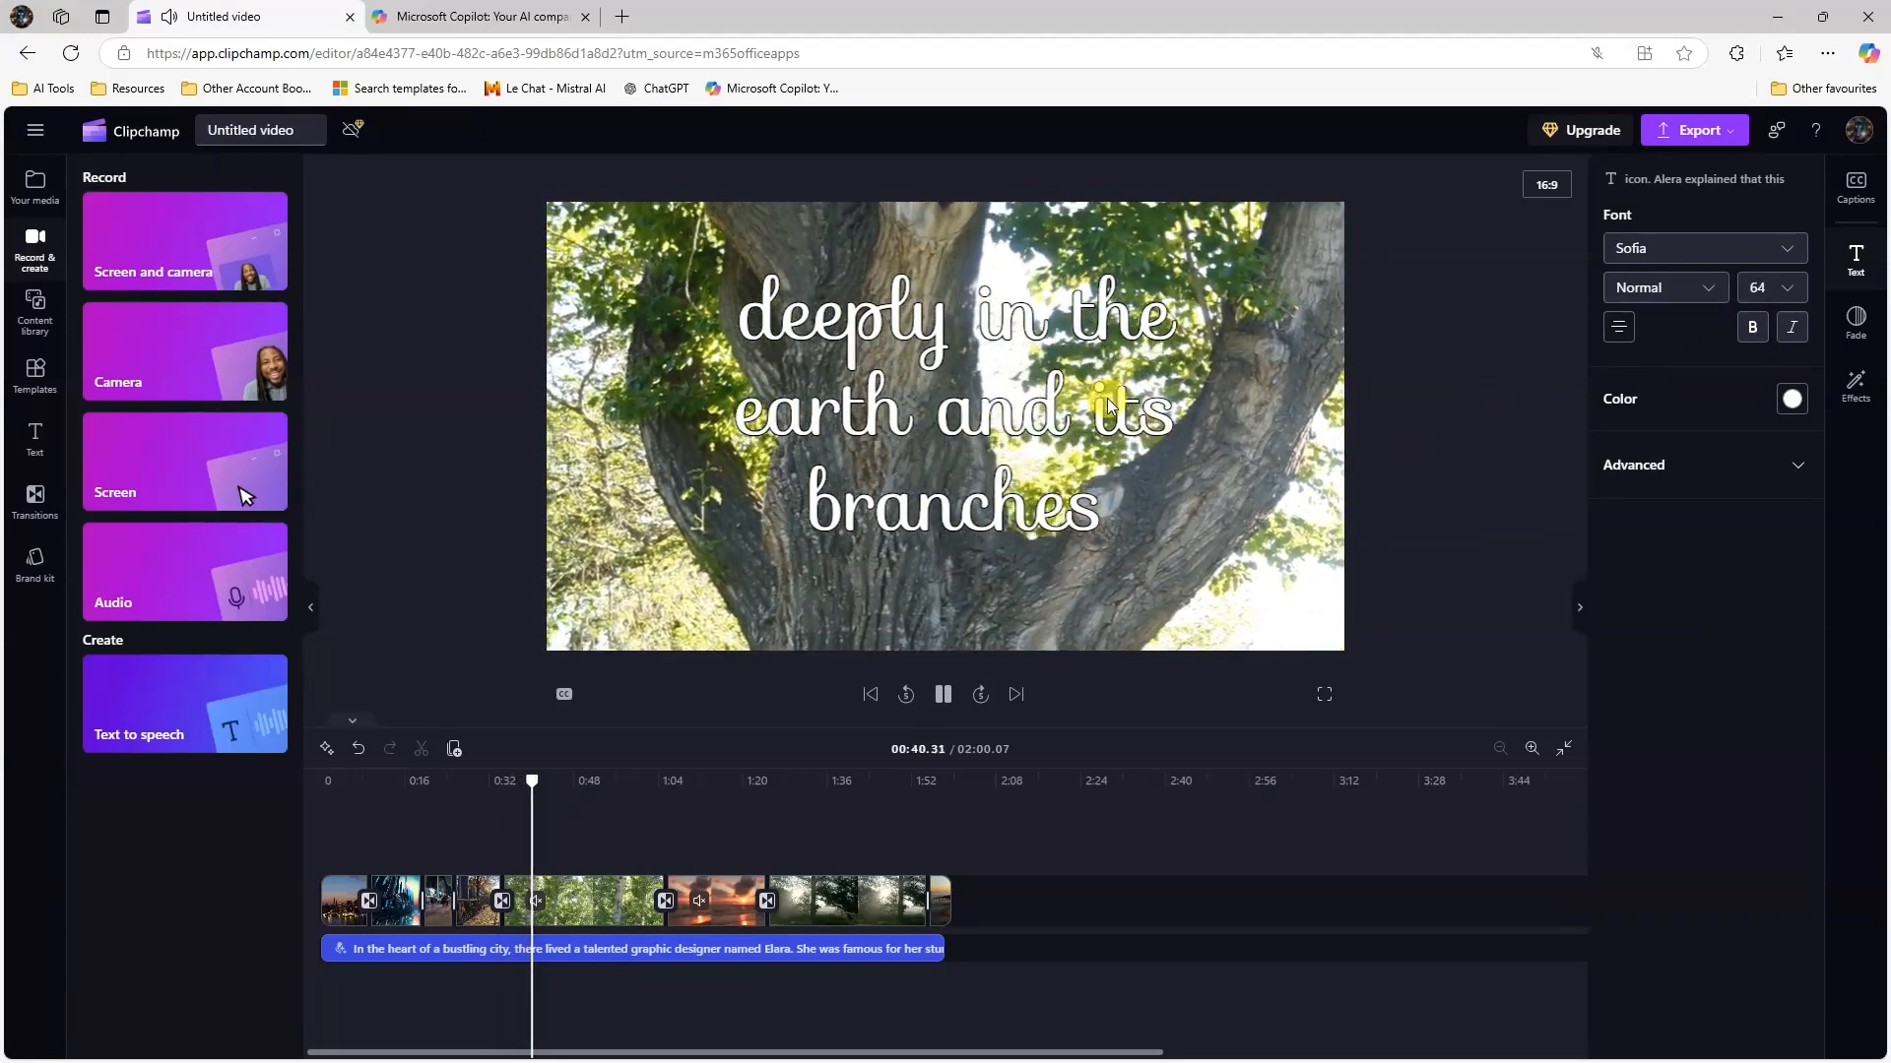
Try the saved orange and apply the saved light blue to the captions, collapsing the properties pane and pausing at about 50 seconds.
{"action": "left_click", "coordinate": [1794, 404]}
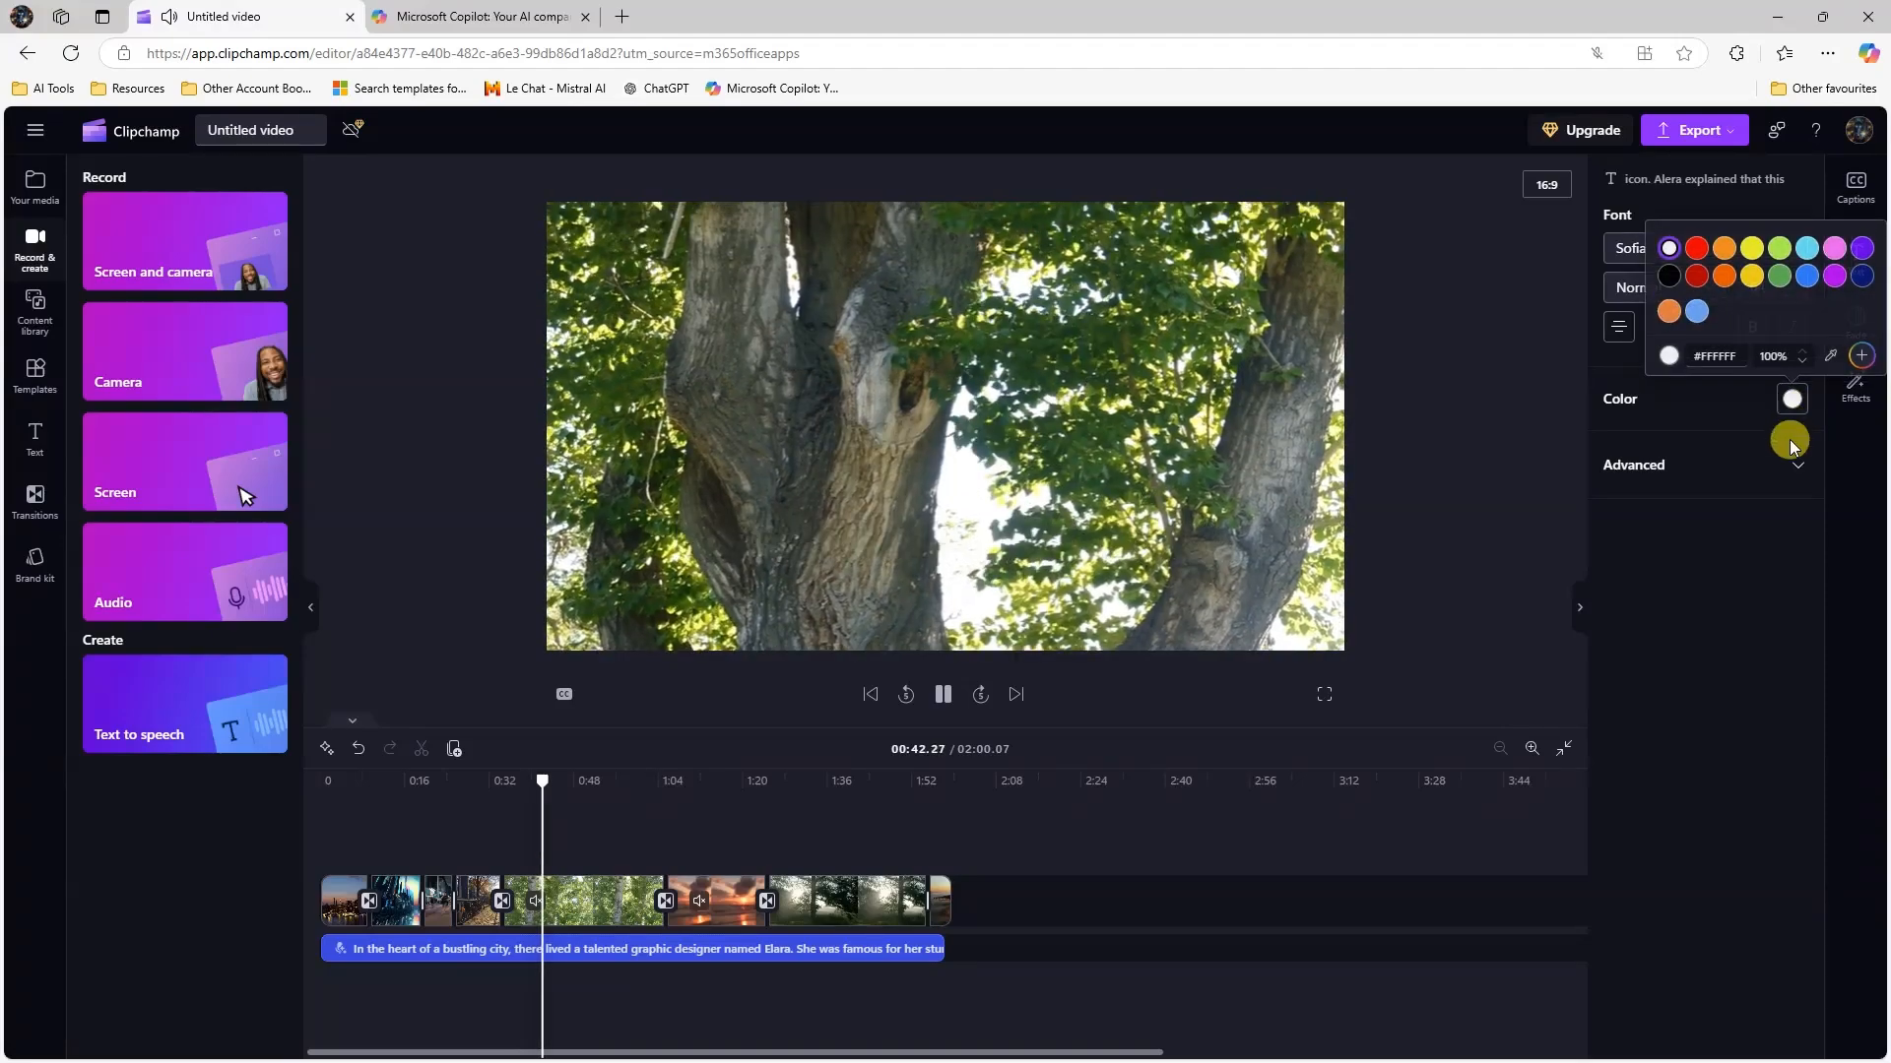
{"action": "left_click", "coordinate": [1668, 310]}
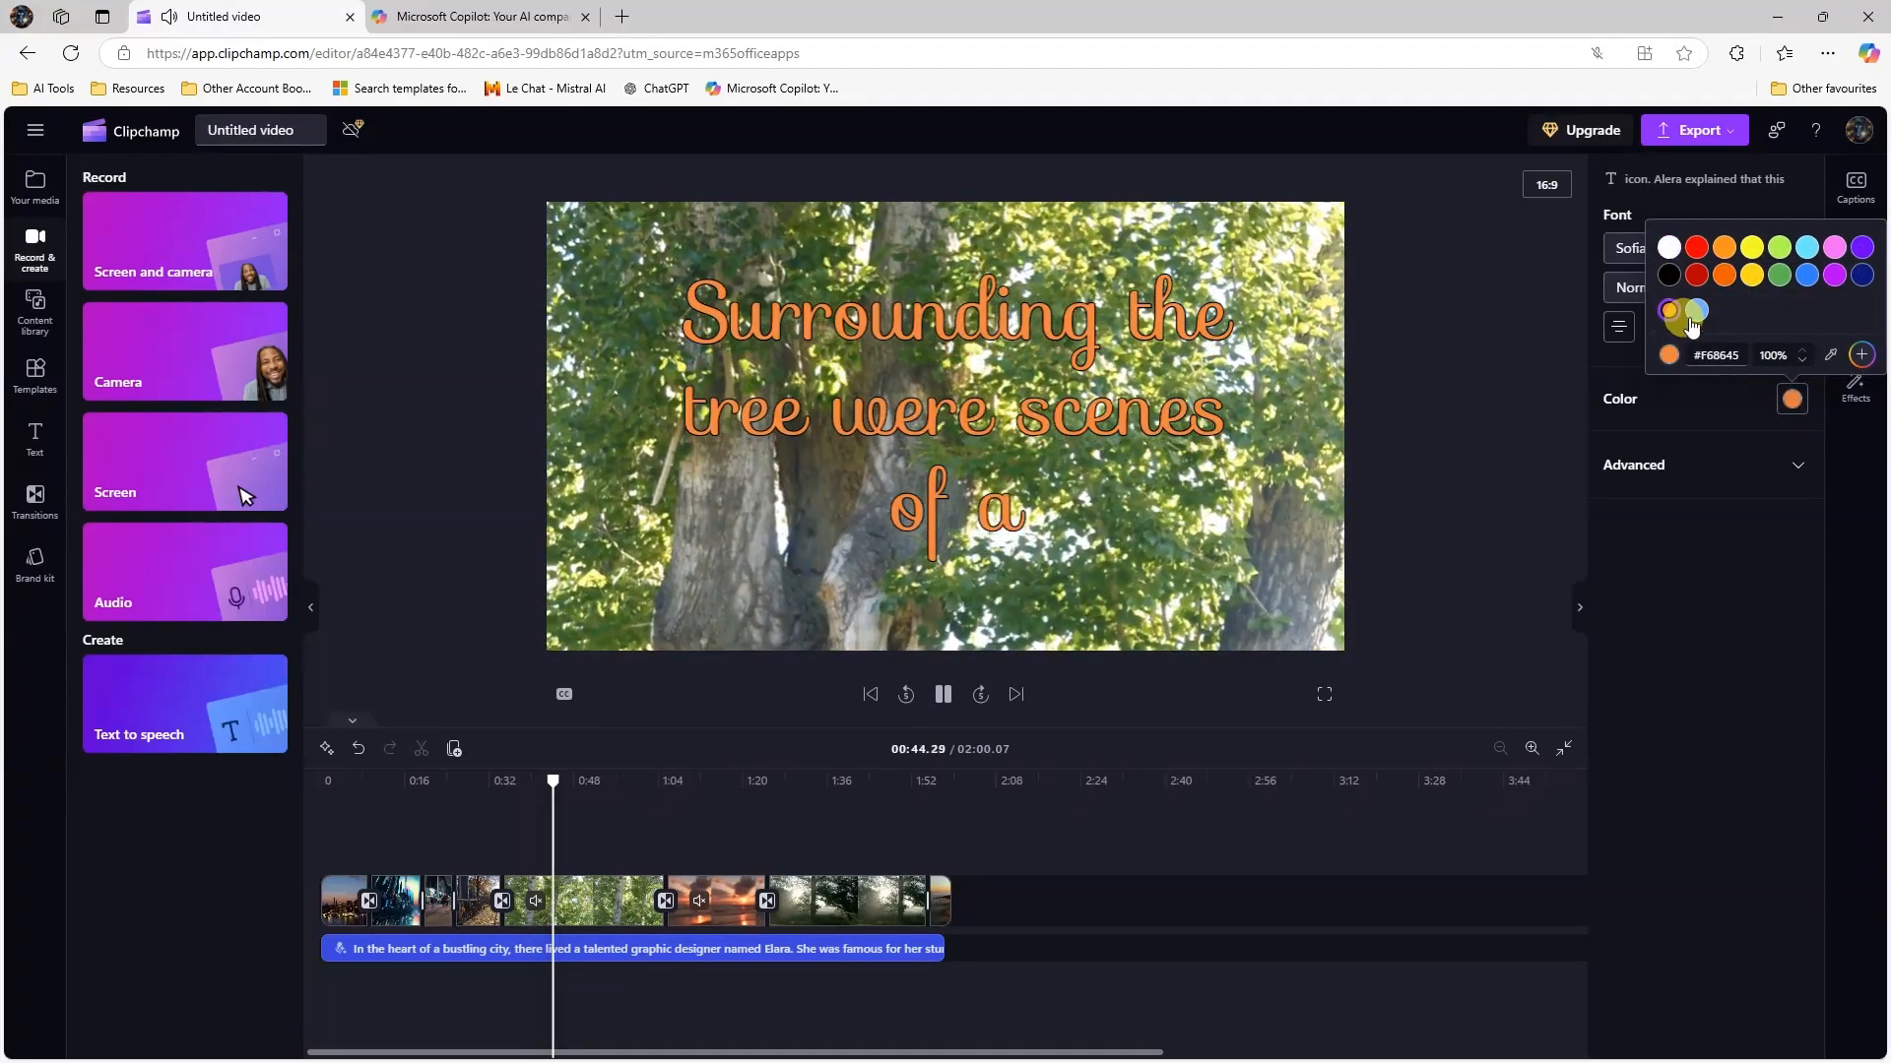
{"action": "left_click", "coordinate": [1696, 310]}
{"action": "left_click", "coordinate": [1595, 324]}
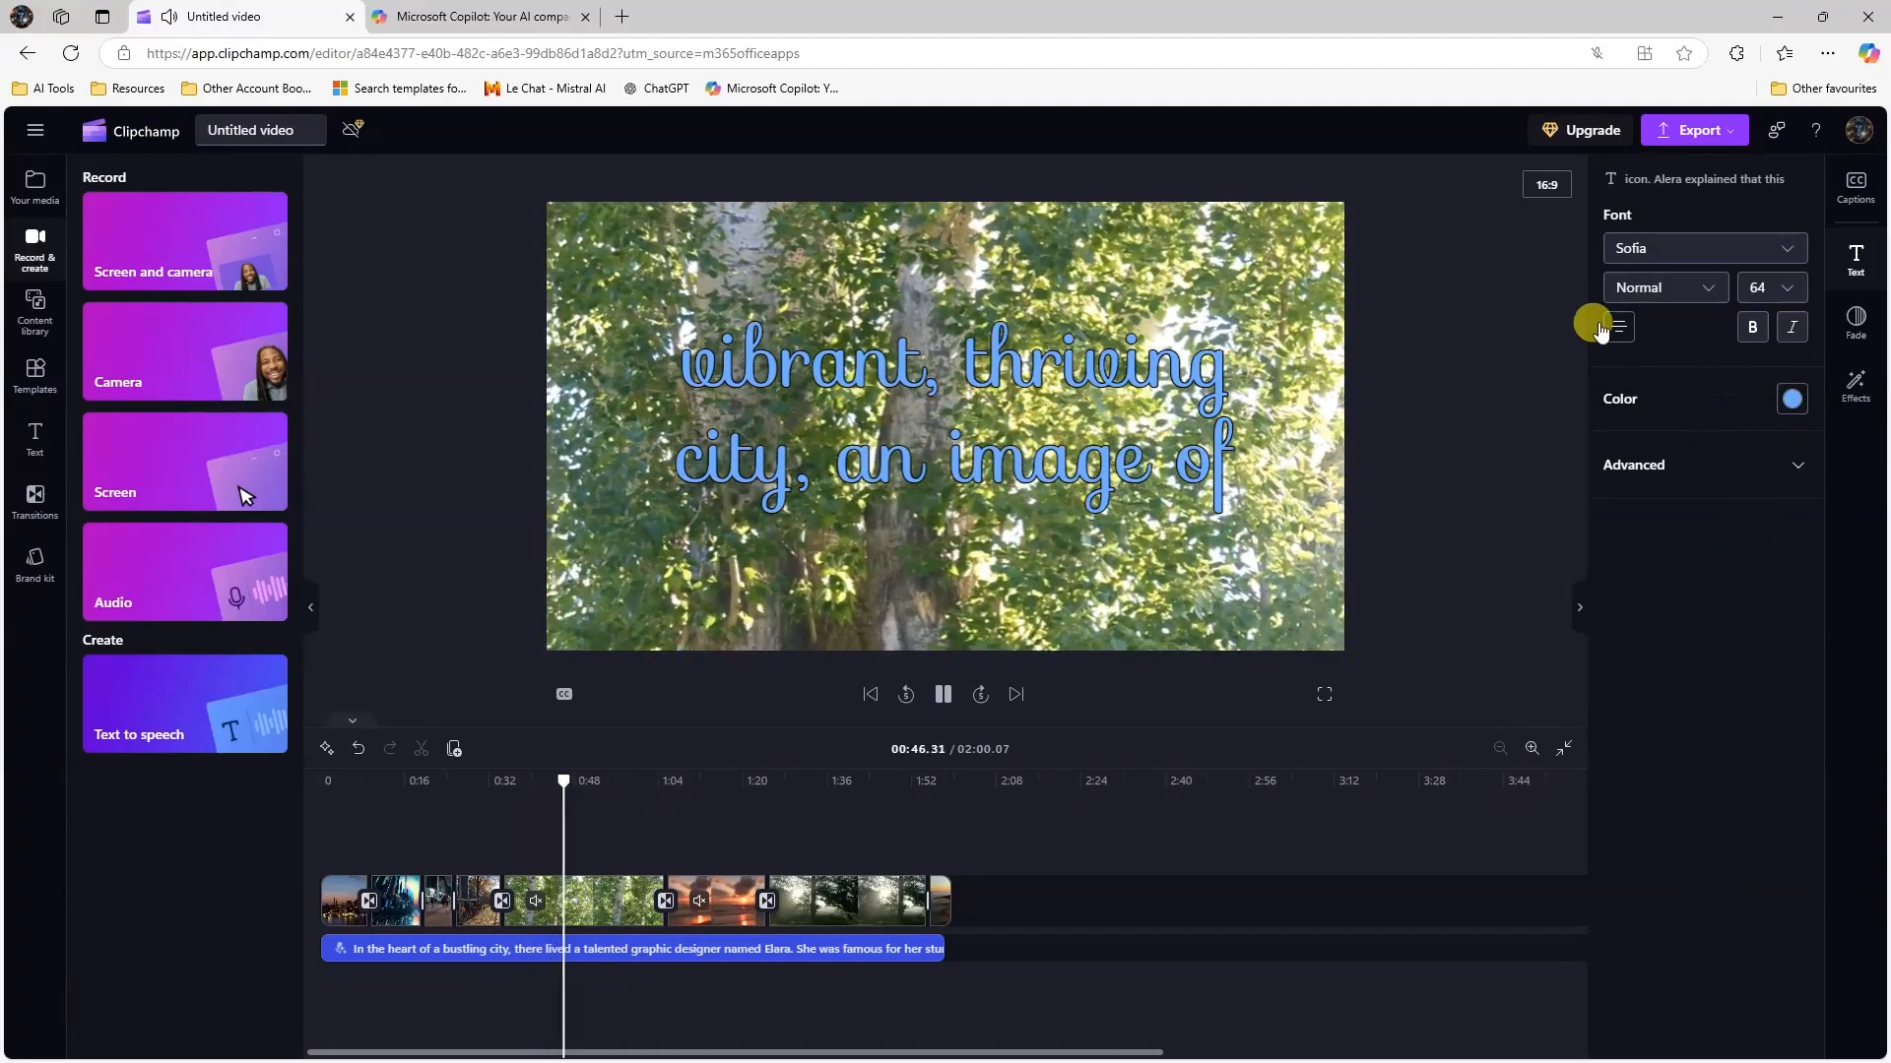
{"action": "left_click", "coordinate": [1579, 608]}
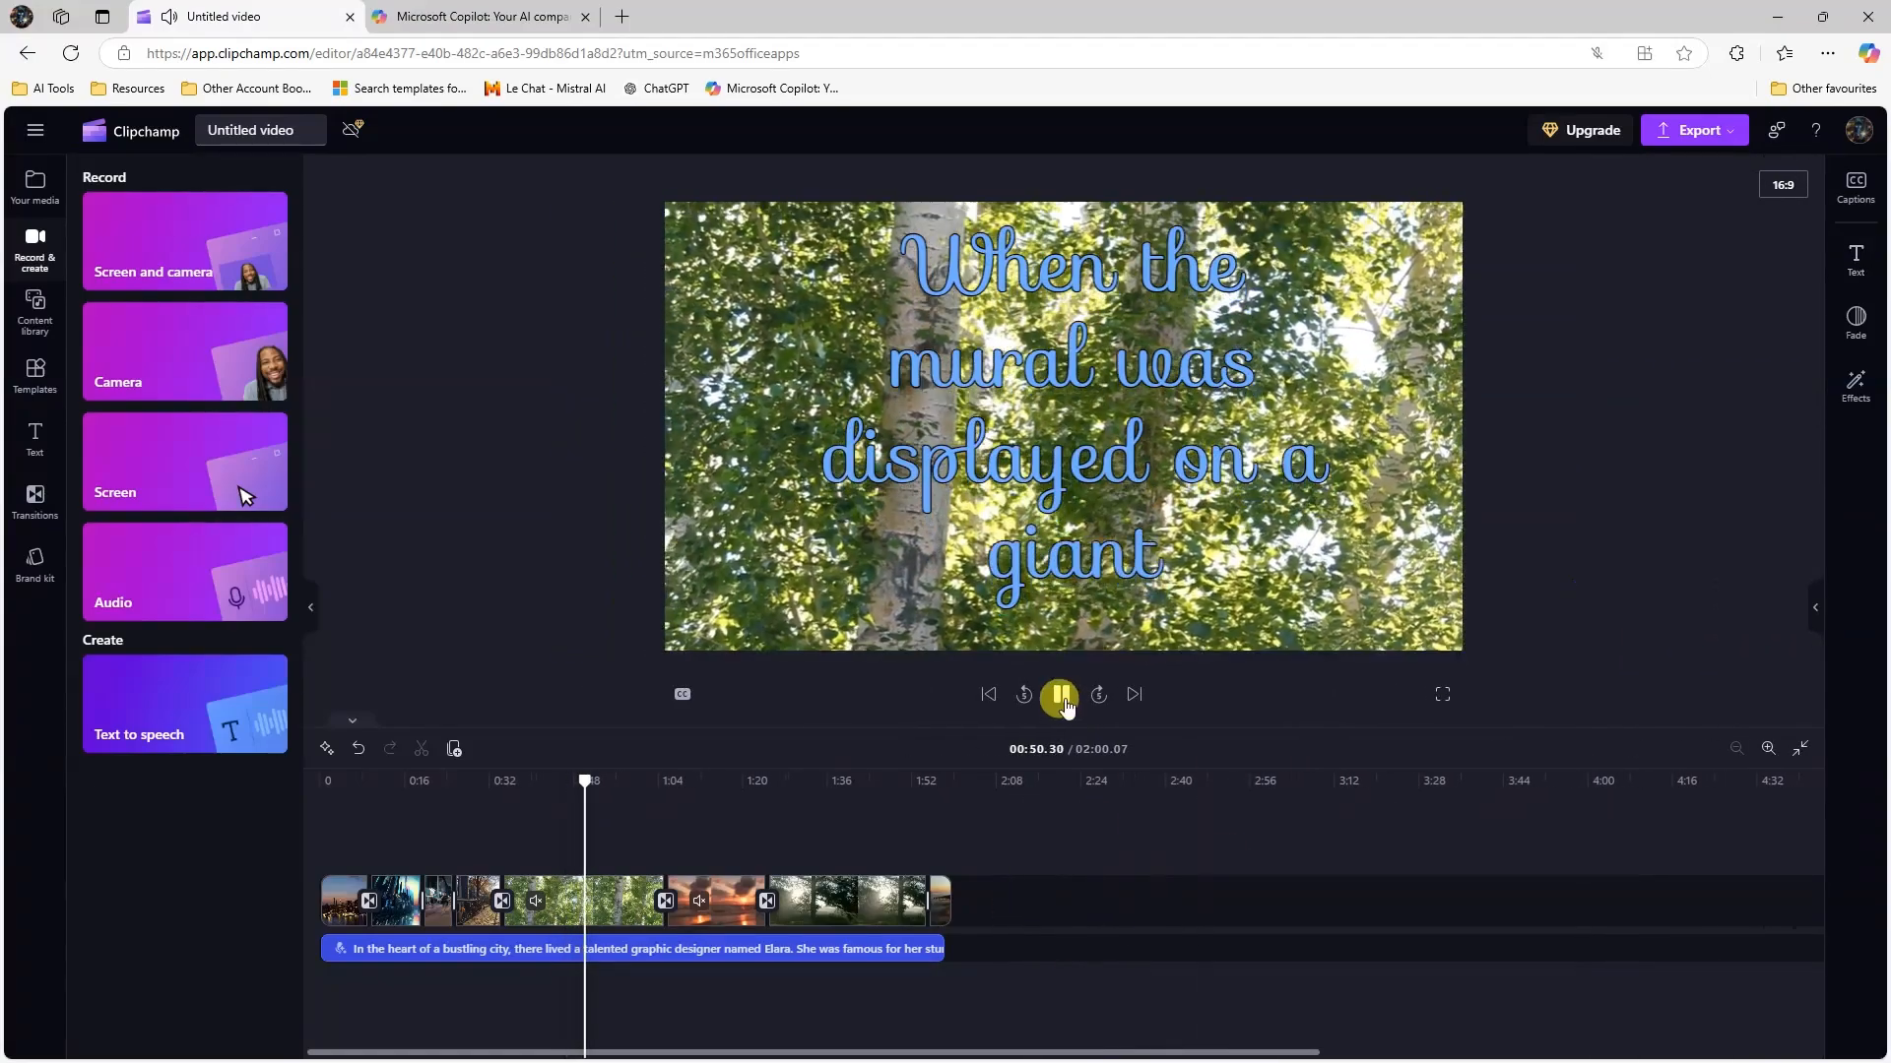
{"action": "left_click", "coordinate": [1071, 705]}
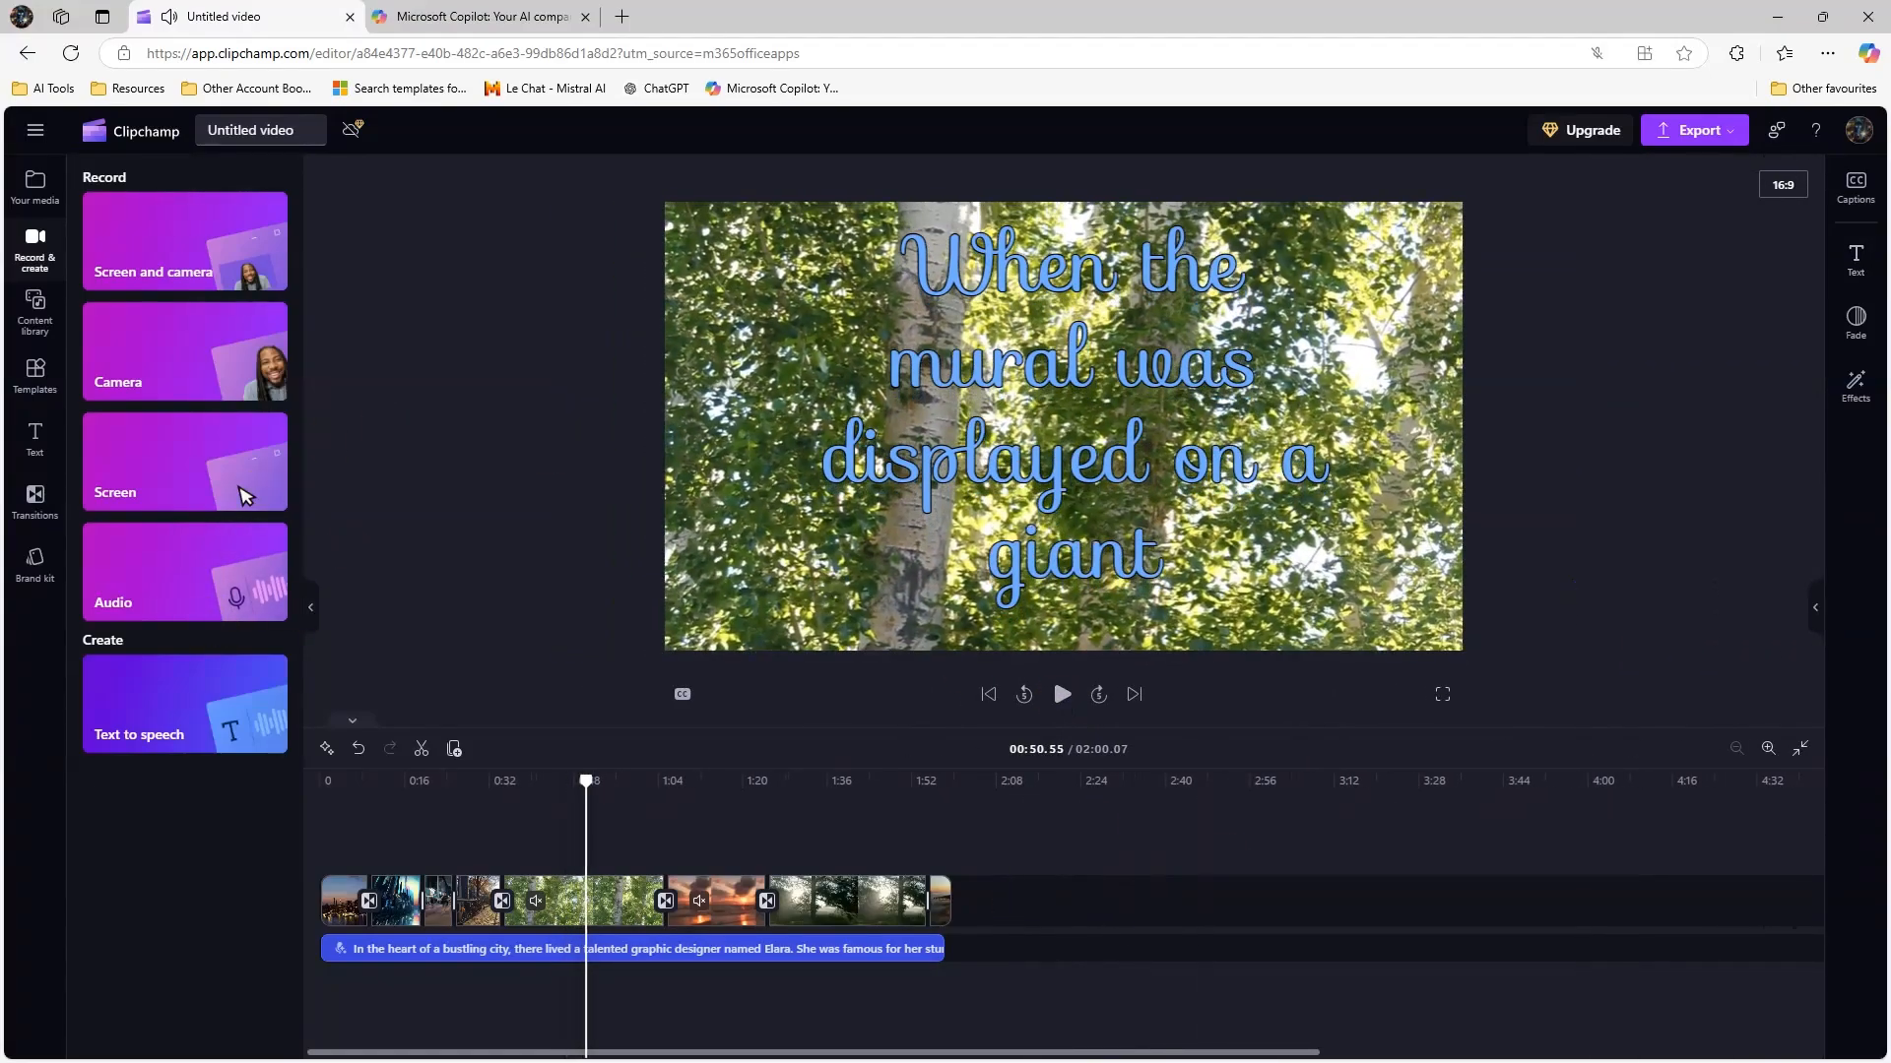